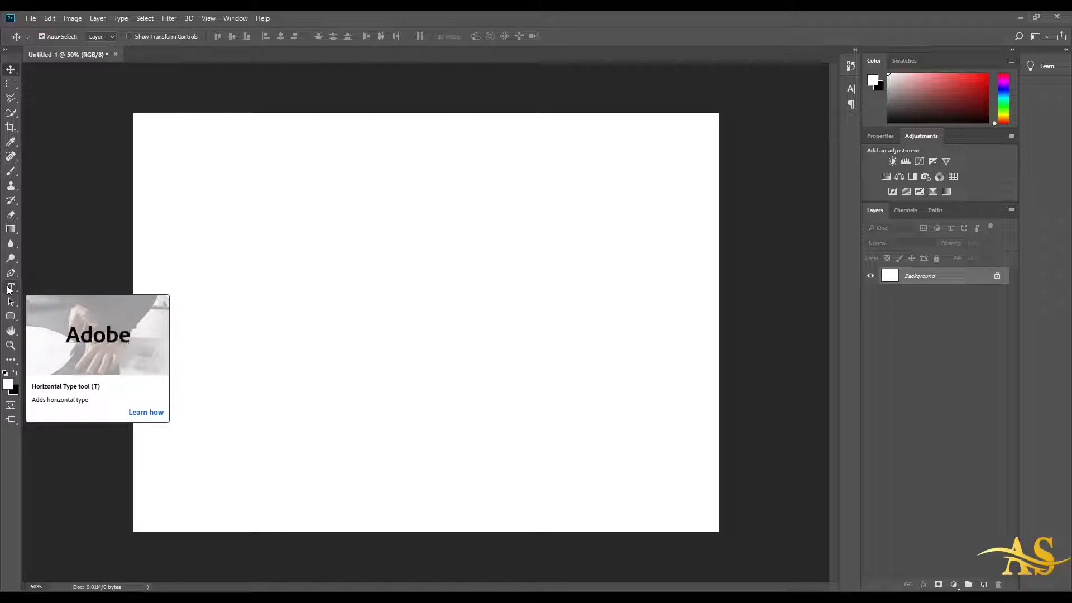
# Add the horizontal text PHOTO to the upper part of the blank canvas with the Horizontal Type tool
pyautogui.click(10, 287)
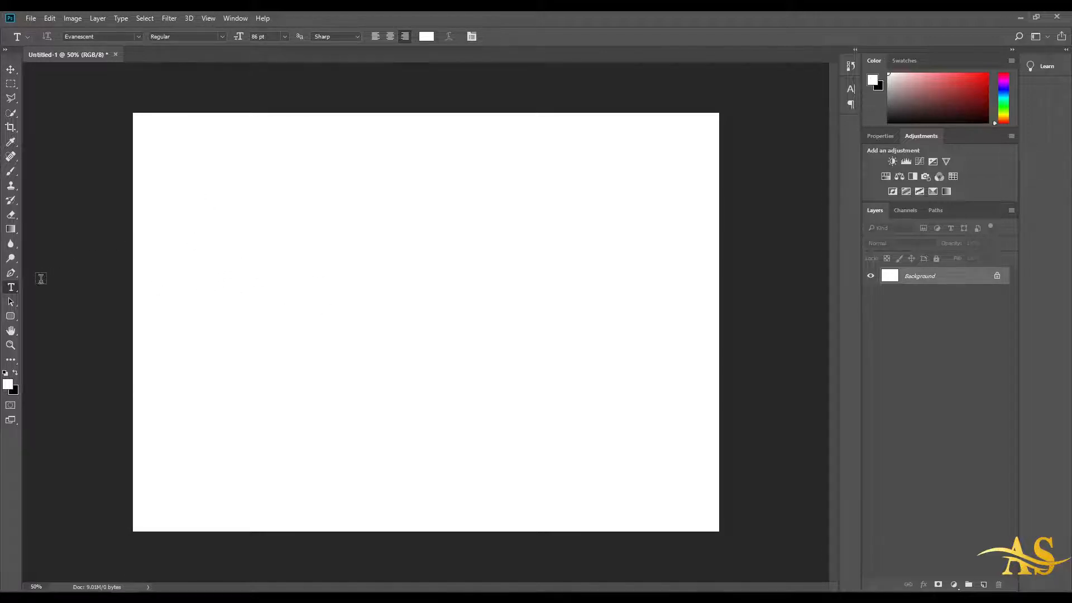
pyautogui.rightClick(12, 289)
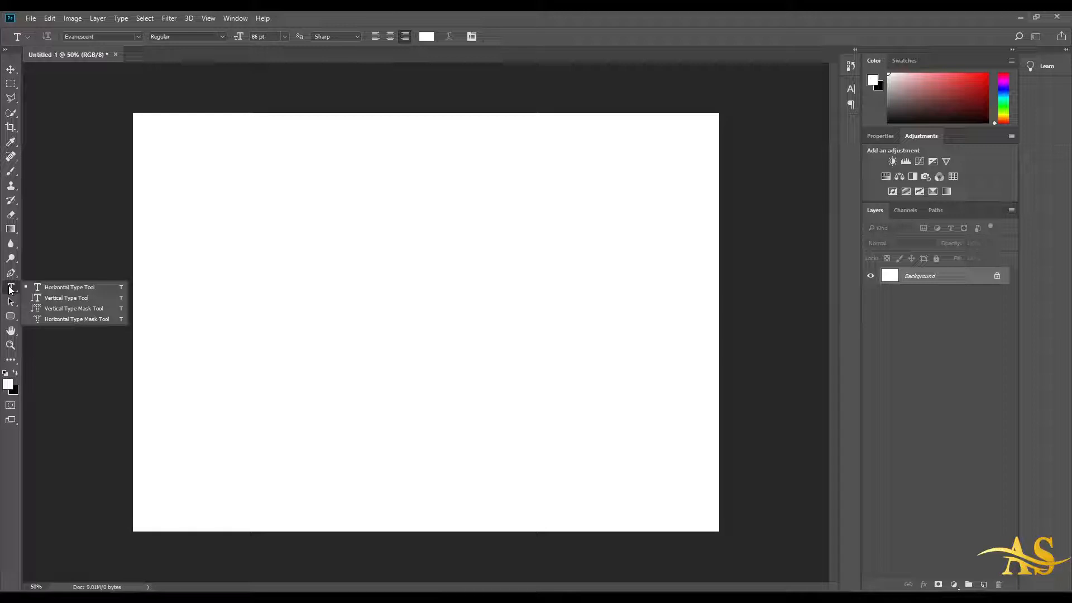
pyautogui.click(63, 287)
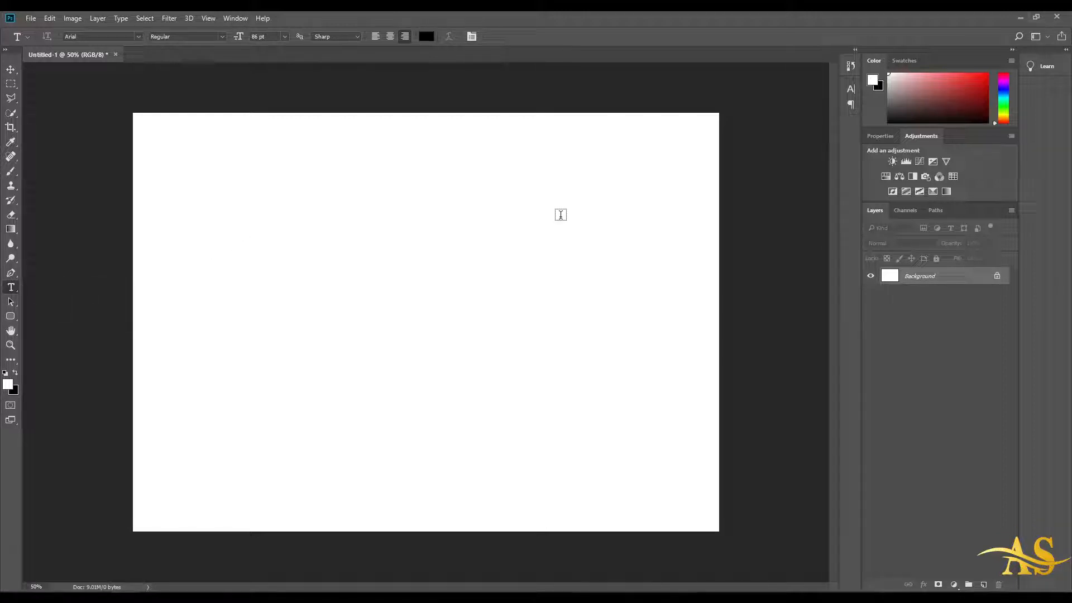
pyautogui.click(560, 215)
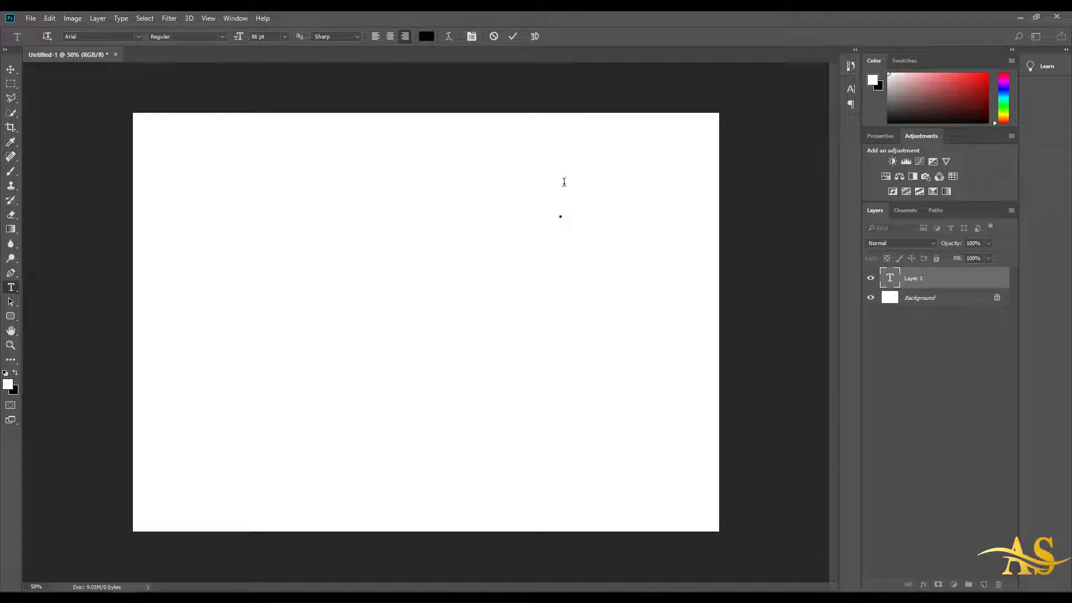
pyautogui.write('PHOTO')
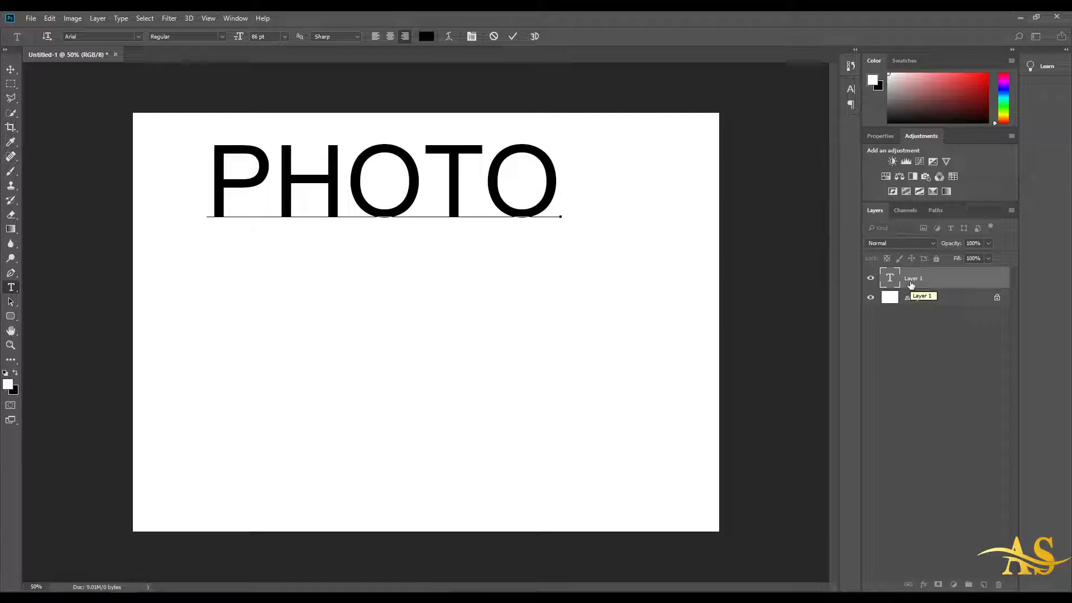
pyautogui.write('KSK')
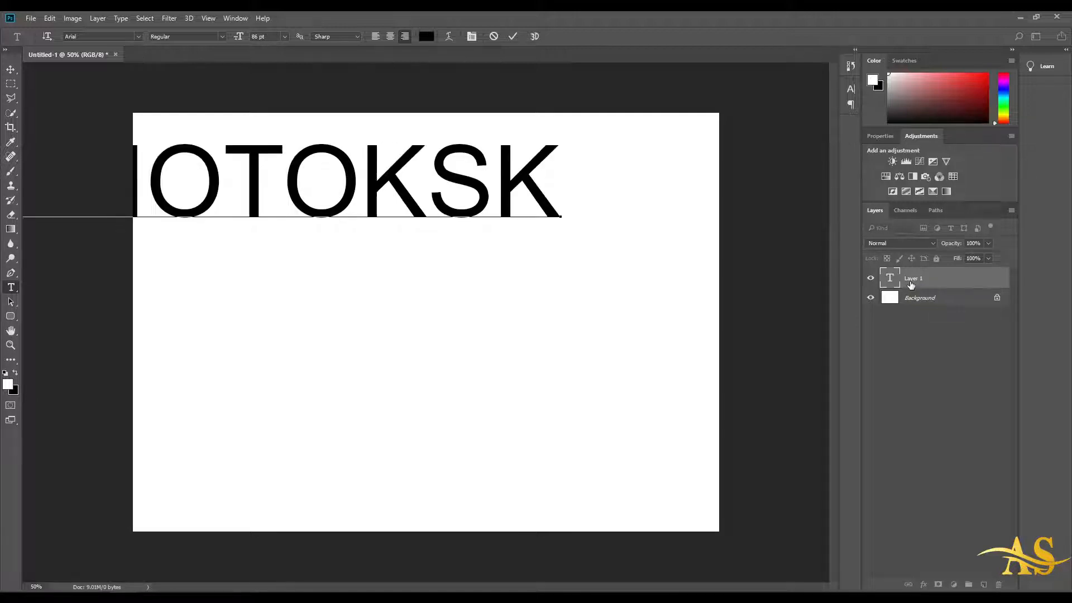
pyautogui.press('BackSpace')
pyautogui.press('BackSpace')
pyautogui.press('BackSpace')
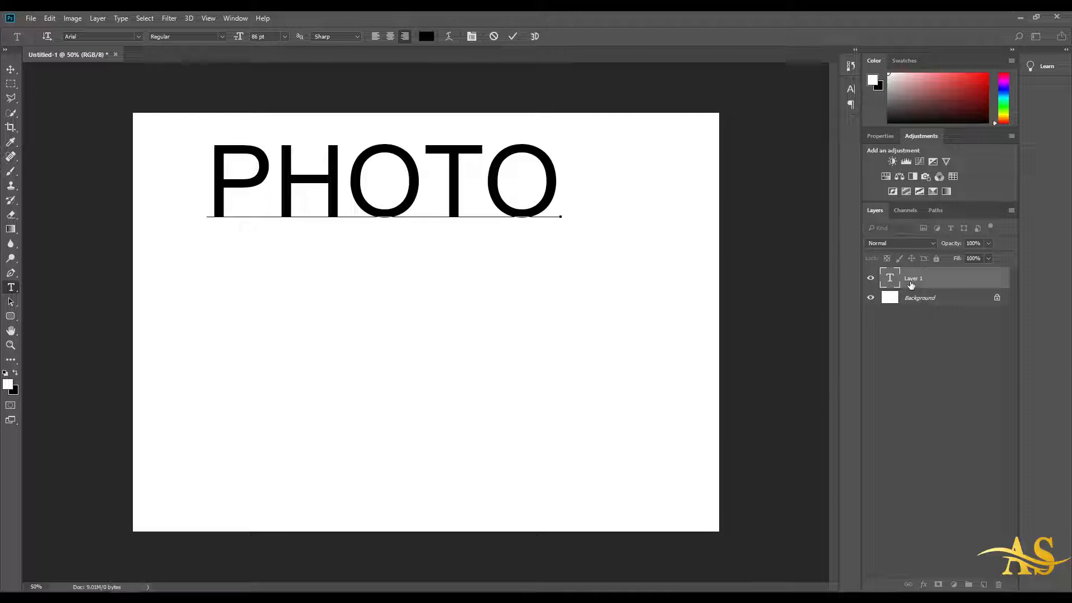
# Resize the whole word PHOTO, trying sizes such as 36 pt and 72 pt and ending at 75 pt
pyautogui.moveTo(552, 186); pyautogui.dragTo(208, 186)
pyautogui.moveTo(239, 36)
pyautogui.mouseDown()
pyautogui.moveTo(210, 49)
pyautogui.moveTo(229, 44)
pyautogui.mouseUp()
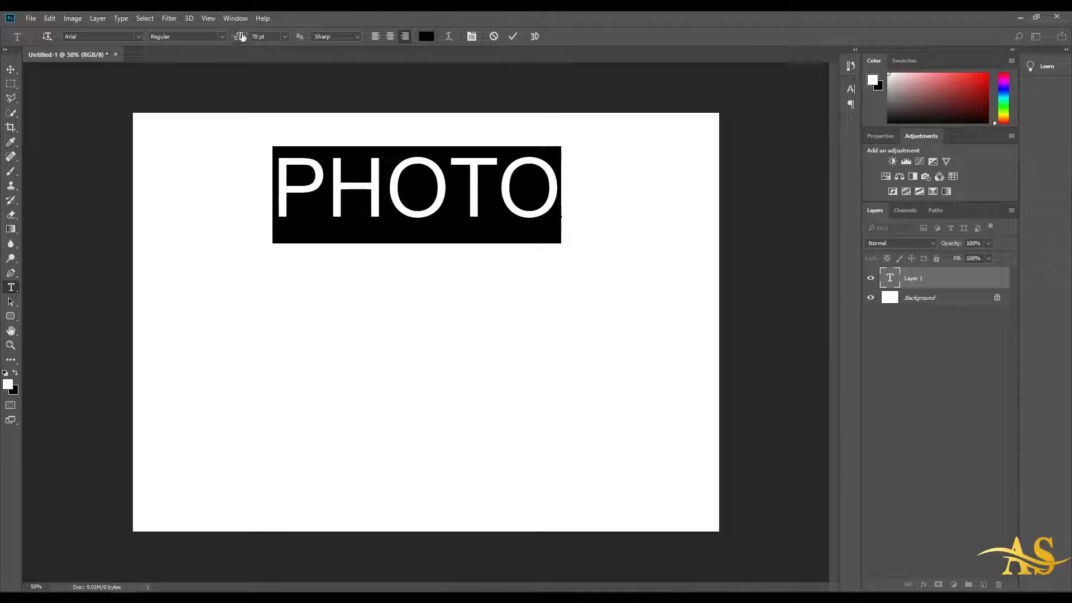
pyautogui.moveTo(238, 37); pyautogui.dragTo(230, 38)
pyautogui.click(284, 36)
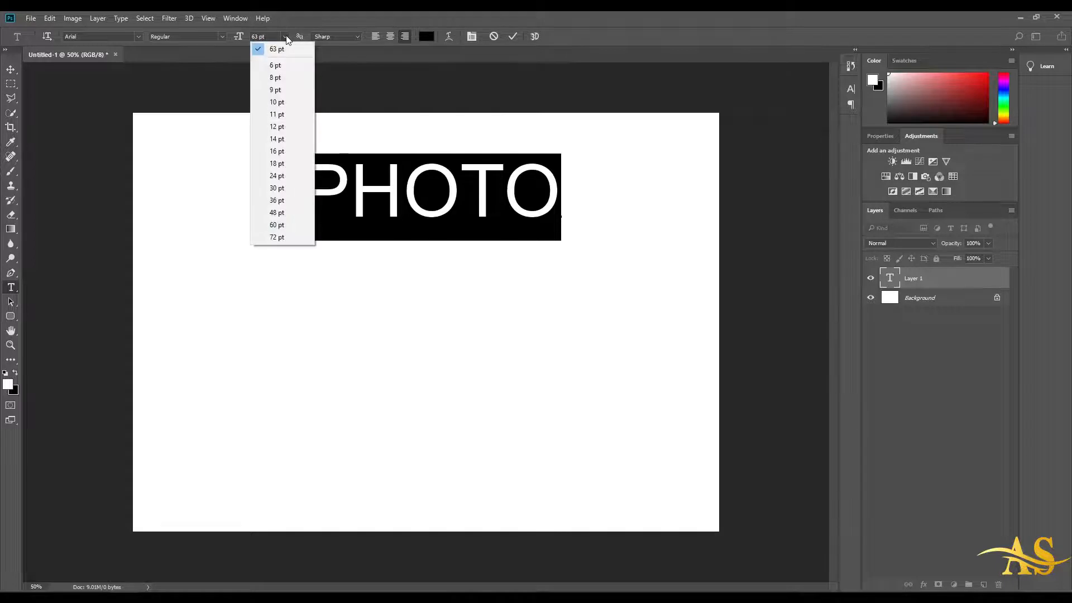
pyautogui.click(291, 200)
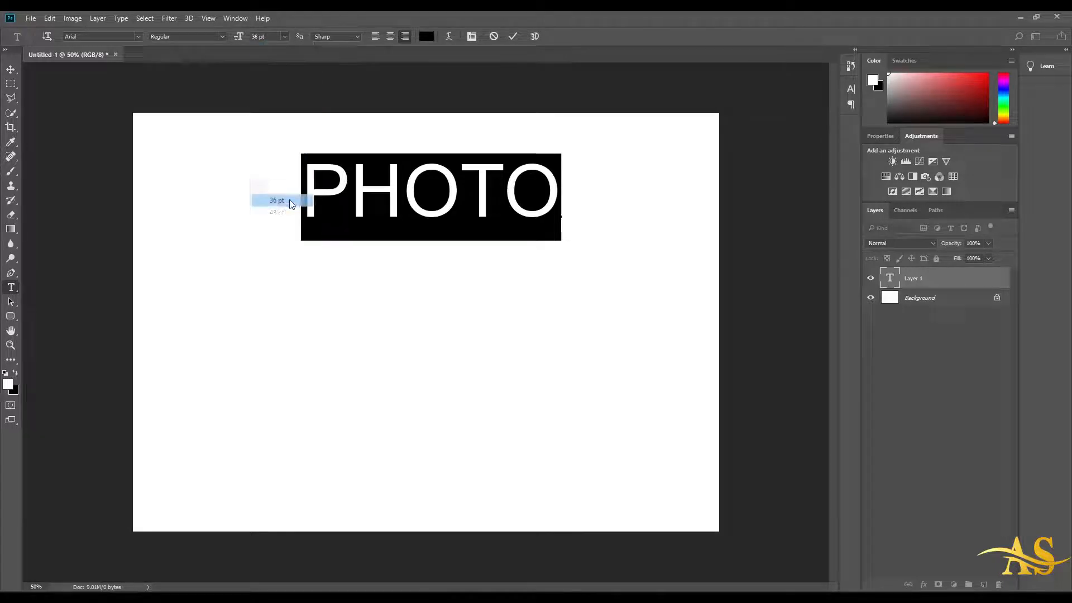
pyautogui.click(285, 36)
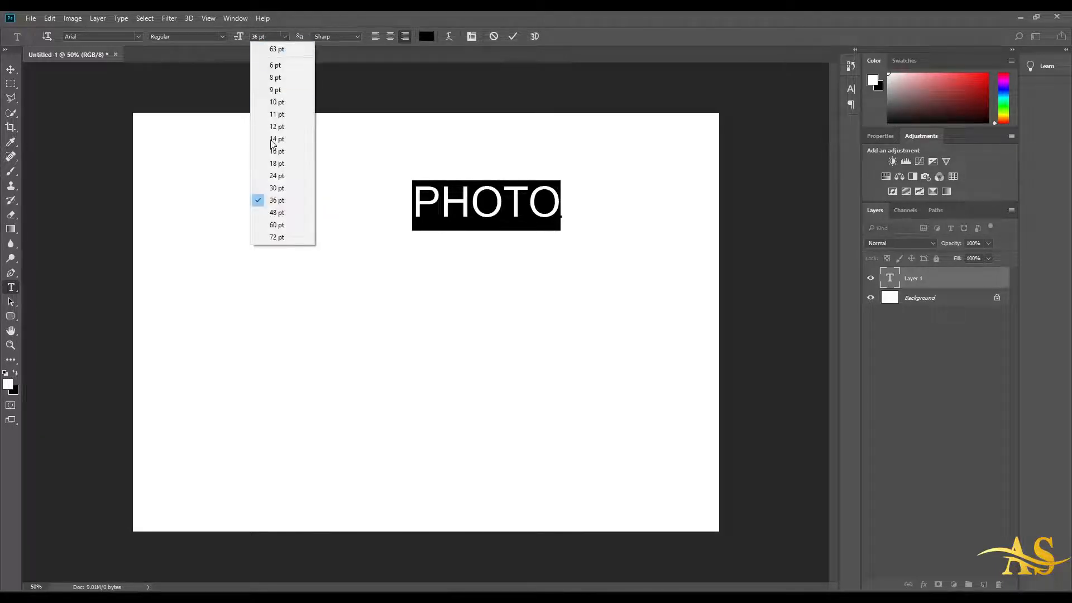
pyautogui.click(279, 239)
pyautogui.moveTo(239, 36)
pyautogui.mouseDown()
pyautogui.moveTo(252, 38)
pyautogui.moveTo(217, 48)
pyautogui.moveTo(242, 44)
pyautogui.mouseUp()
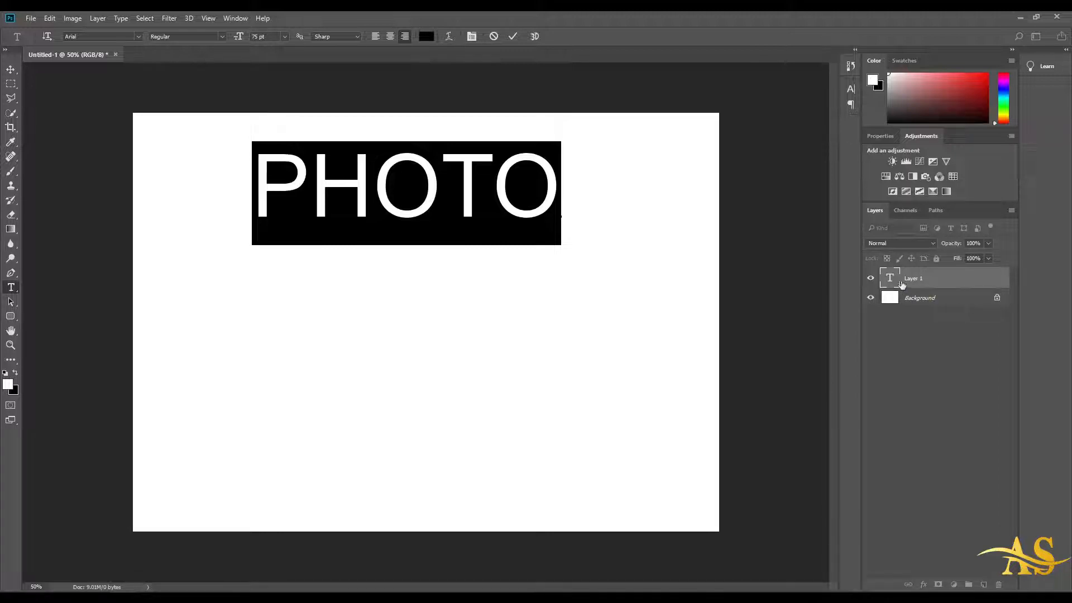
# Commit the text and move PHOTO down to about the middle of the canvas
pyautogui.click(11, 69)
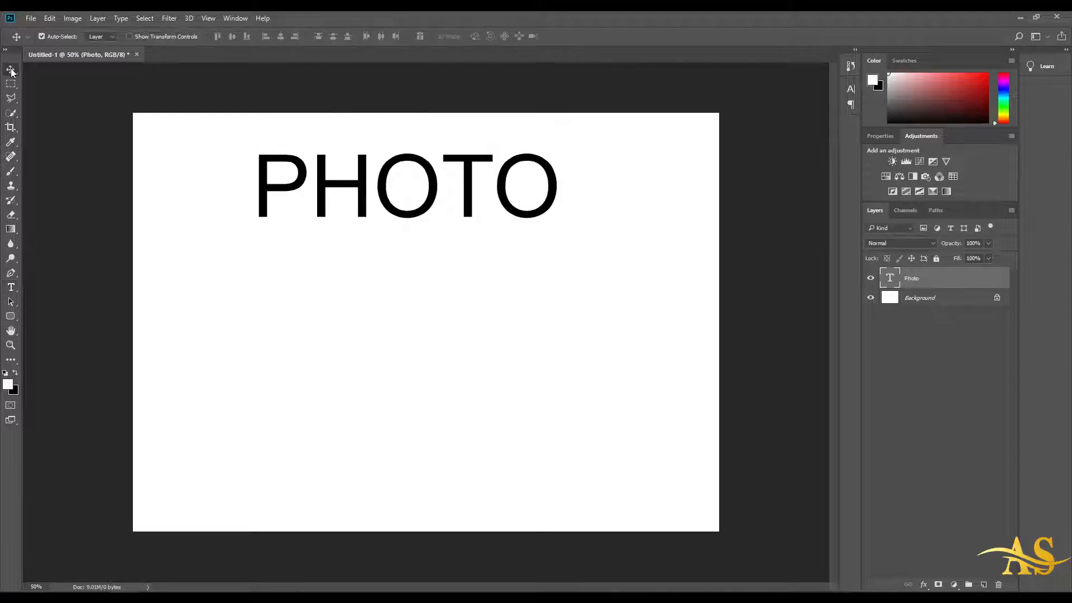
pyautogui.moveTo(322, 190); pyautogui.dragTo(402, 313)
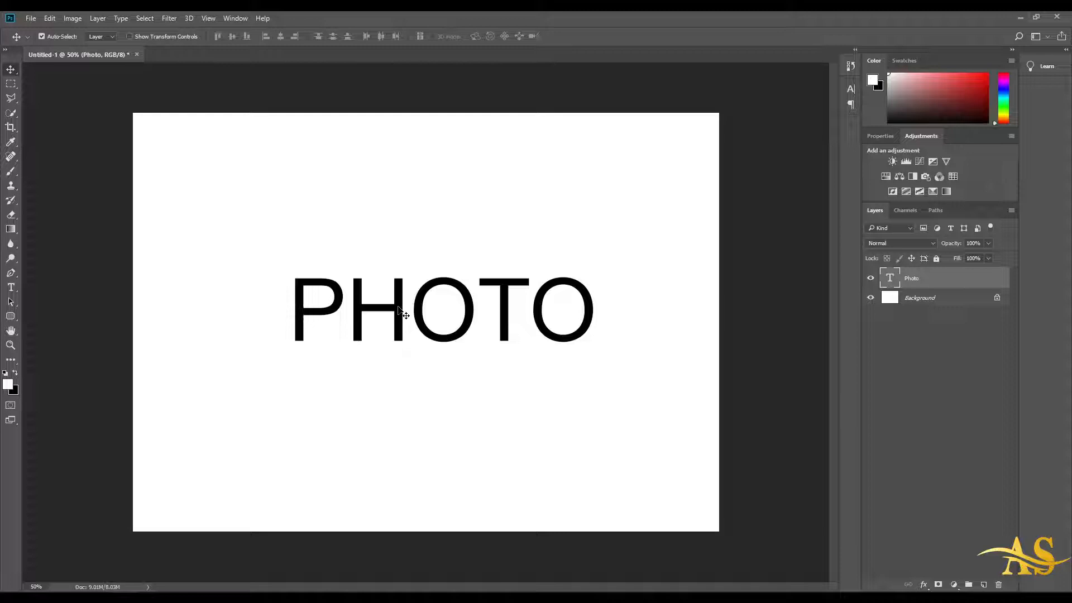
pyautogui.doubleClick(889, 280)
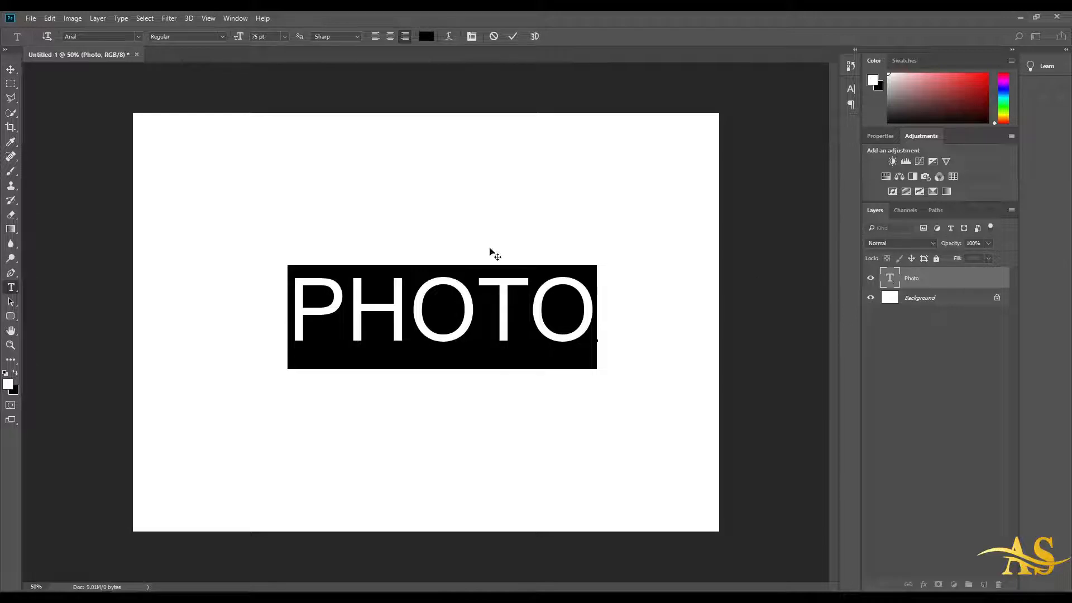
pyautogui.click(894, 272)
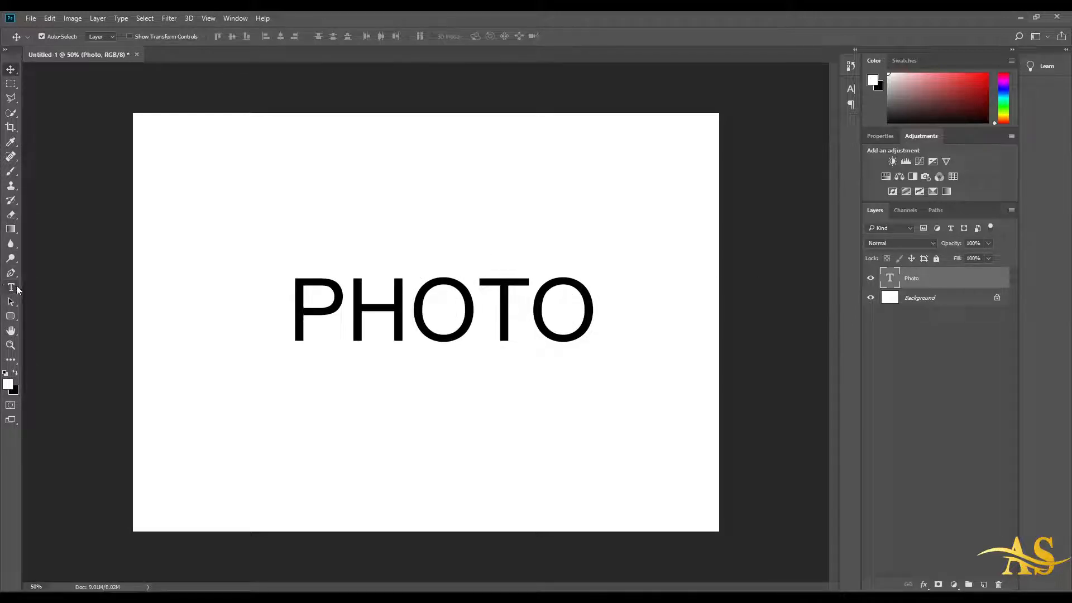
# Reopen the PHOTO text with the Horizontal Type tool, append SHOP at its end and delete those added letters
pyautogui.click(11, 288)
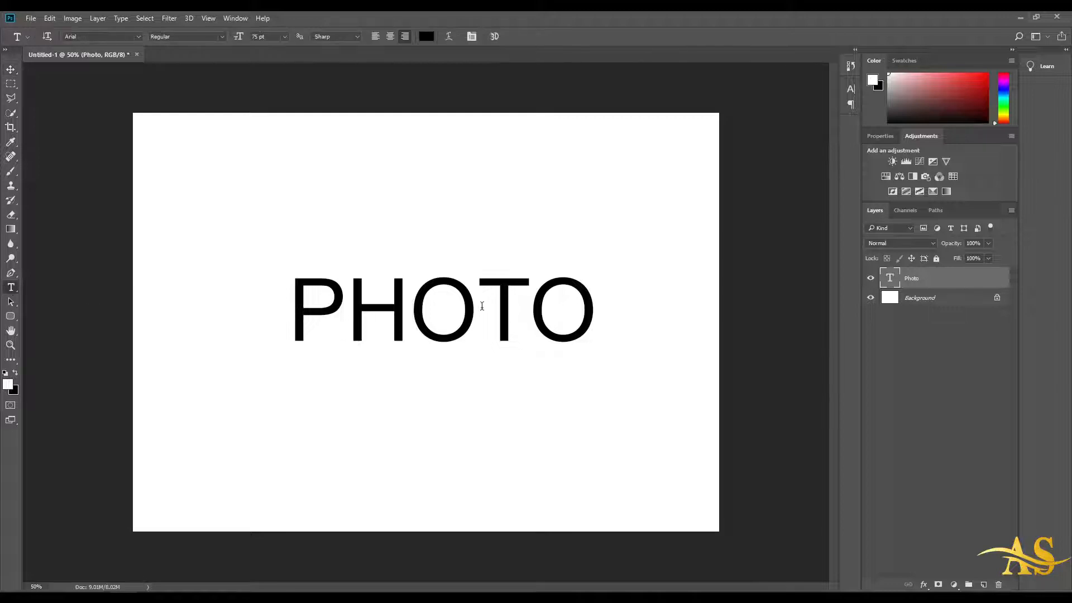
pyautogui.click(363, 302)
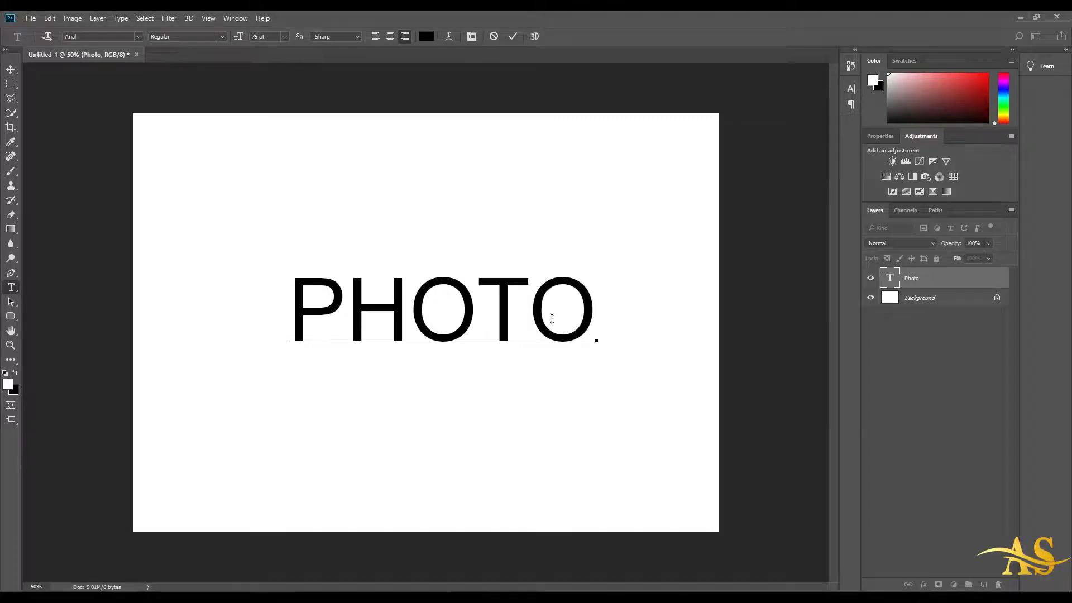
pyautogui.click(573, 318)
pyautogui.write('SHOP')
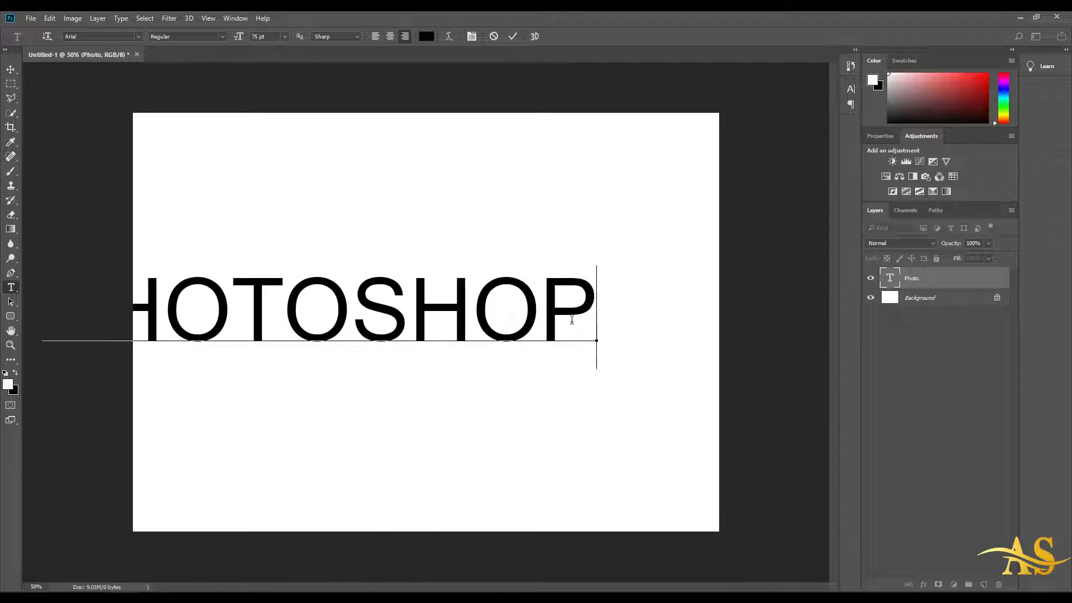
pyautogui.press('BackSpace')
pyautogui.press('BackSpace')
pyautogui.press('BackSpace')
pyautogui.press('BackSpace')
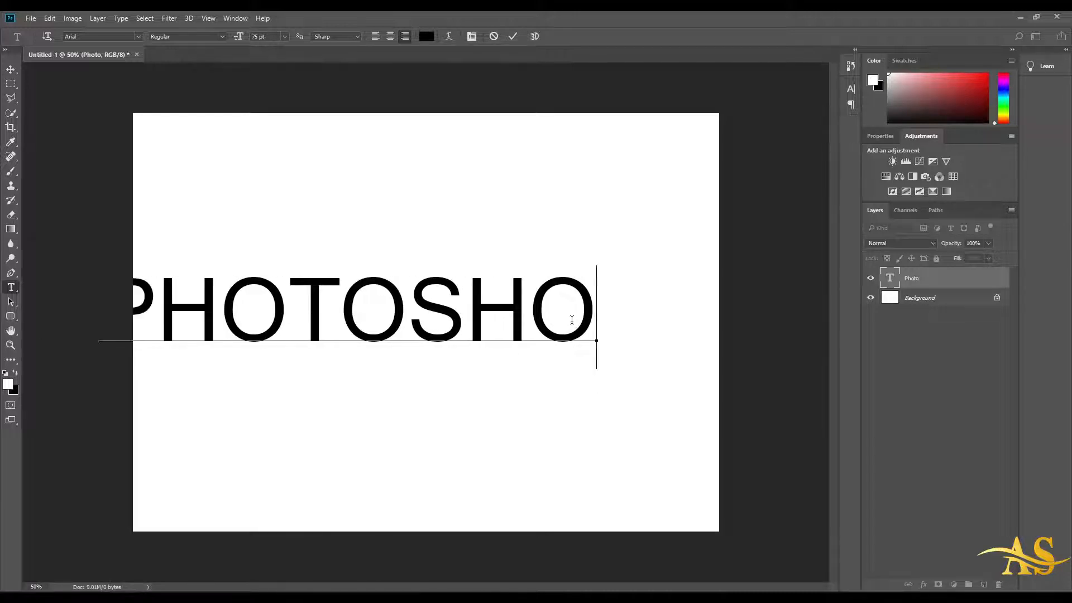
# Insert a period between each pair of letters so the text reads P.H.O.T.O
pyautogui.click(354, 298)
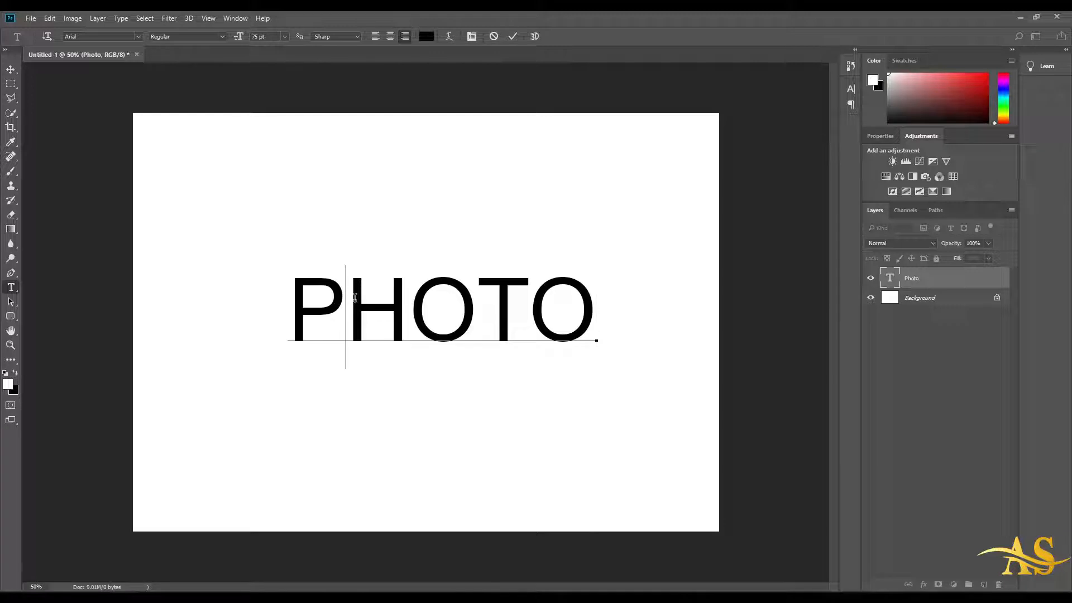
pyautogui.write('.')
pyautogui.click(411, 297)
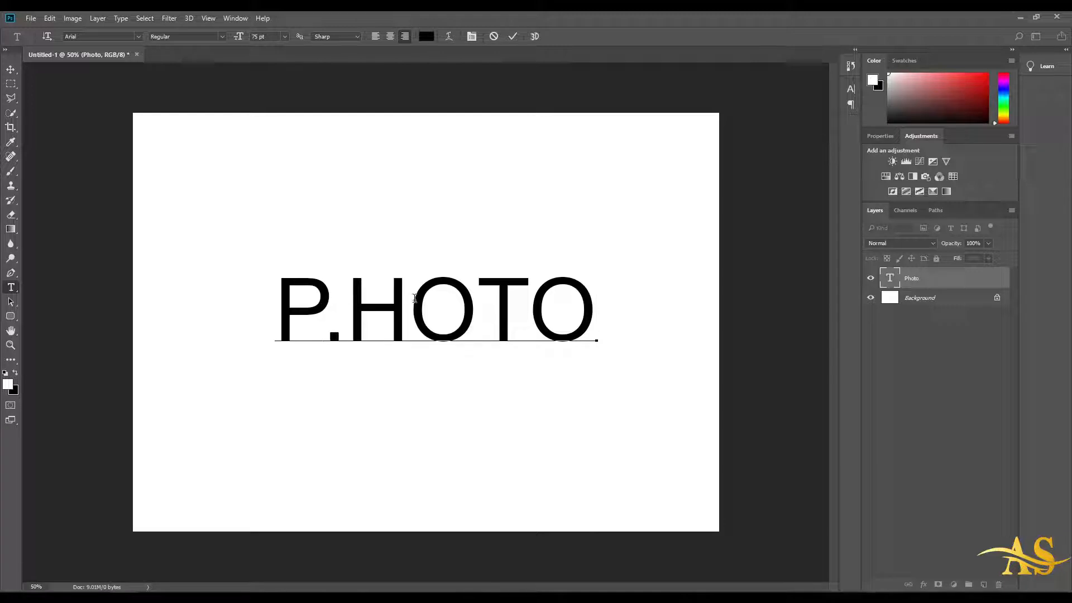
pyautogui.write('.')
pyautogui.click(476, 313)
pyautogui.write('.O.')
pyautogui.click(526, 308)
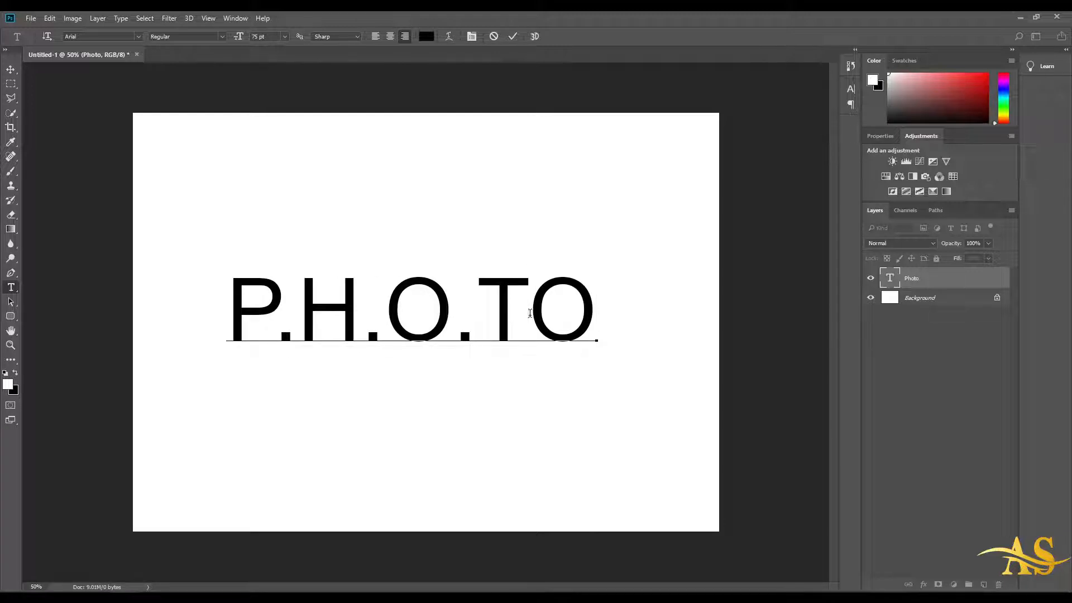
pyautogui.write('.')
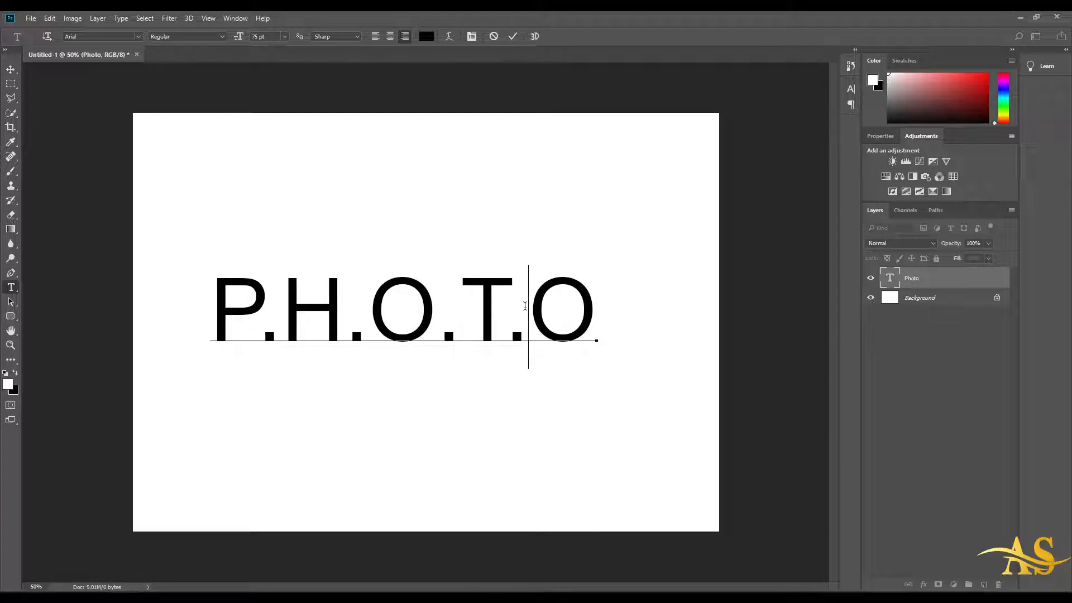
# Try blue, green and yellow hues on the whole P.H.O.T.O text, set its colour to red and commit the edit
pyautogui.doubleClick(888, 279)
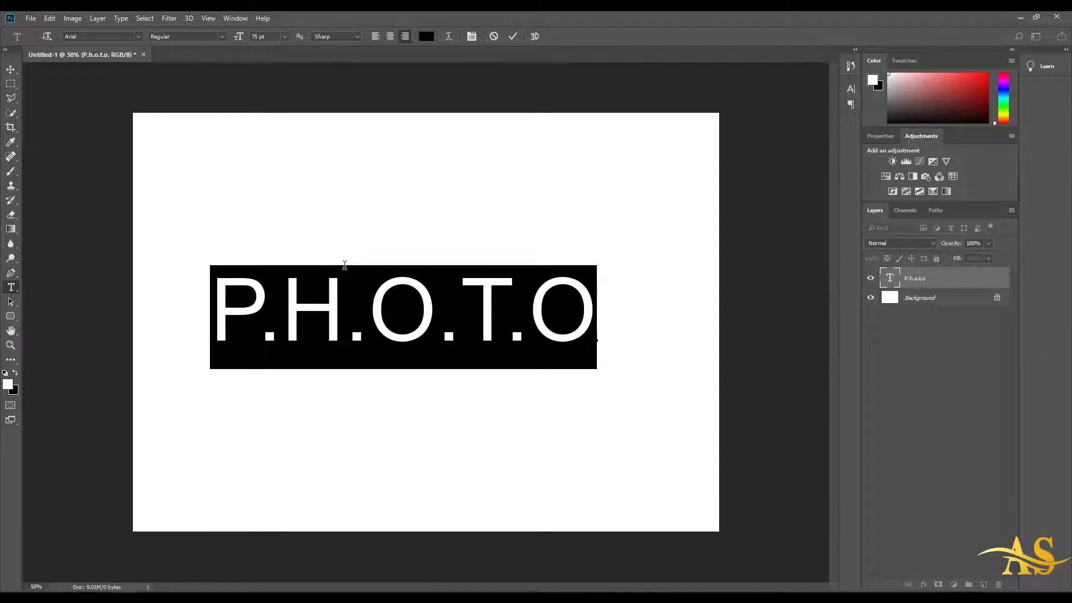
pyautogui.click(427, 38)
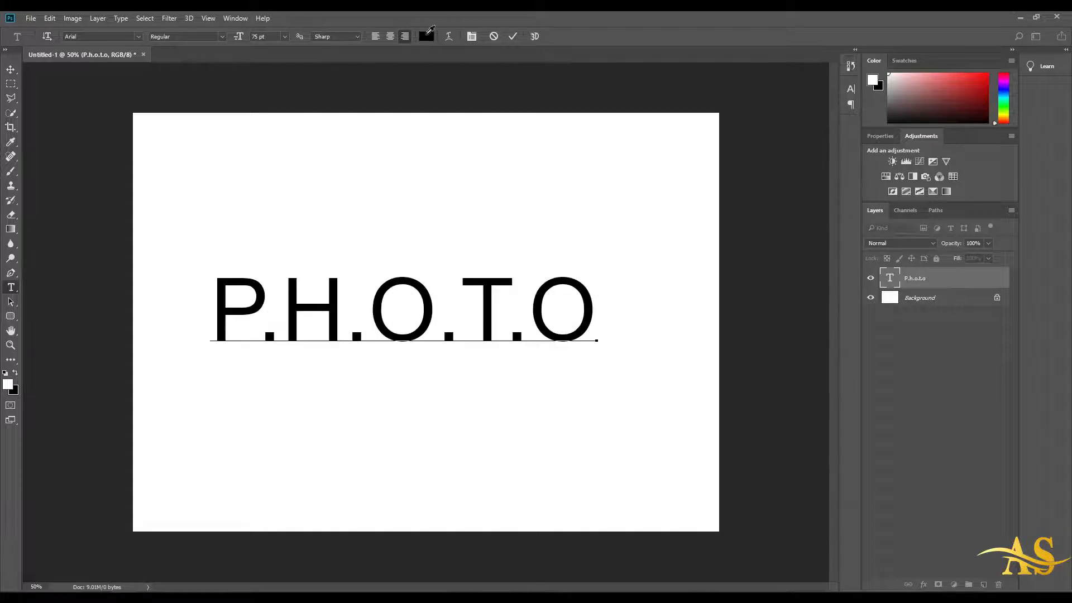
pyautogui.write('ff0000')
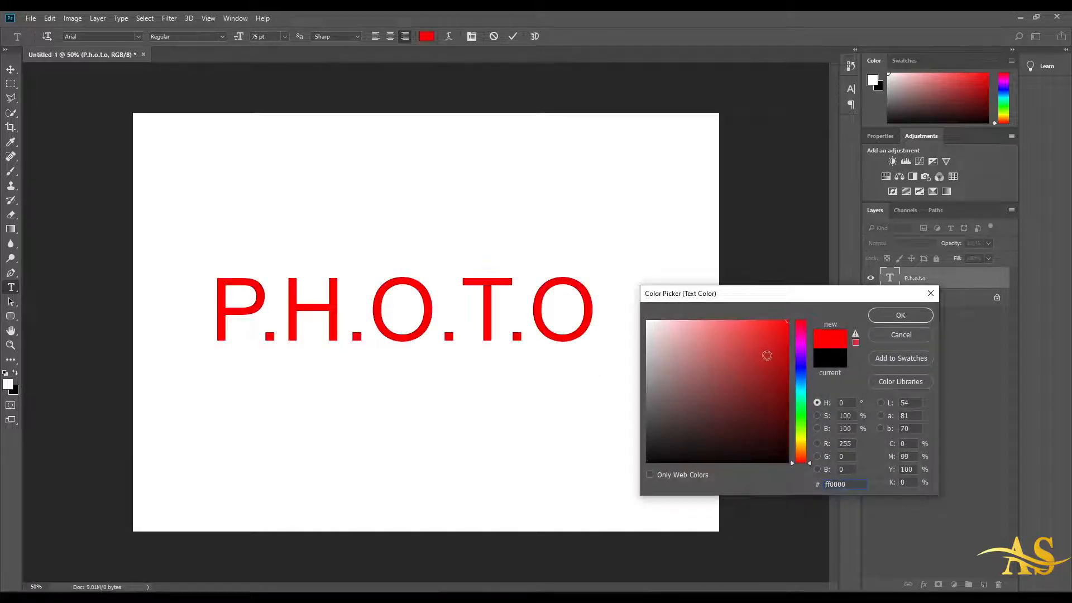
pyautogui.click(802, 362)
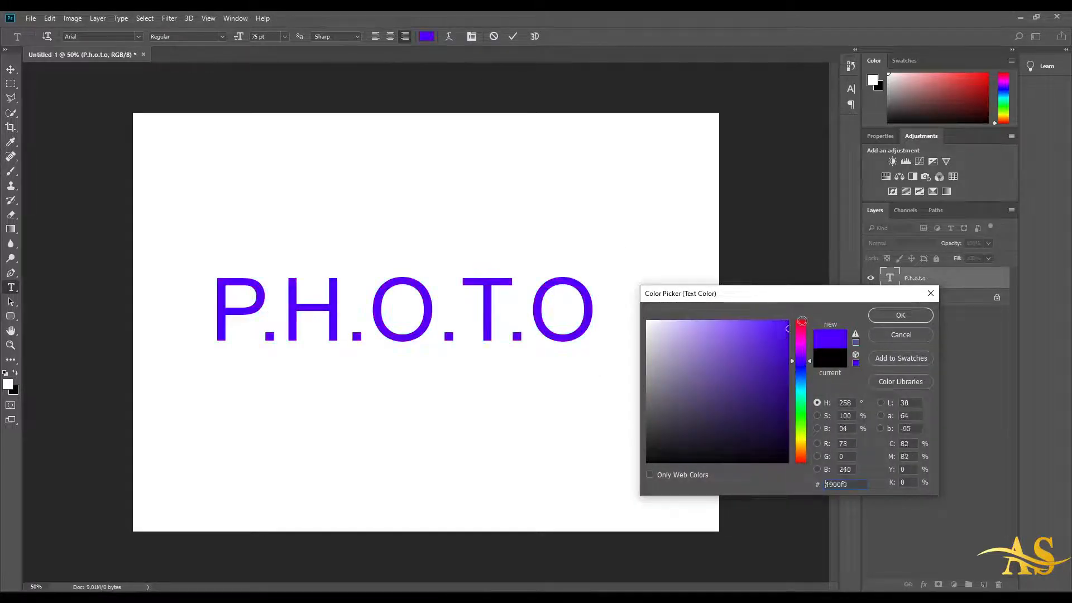
pyautogui.click(803, 368)
pyautogui.click(798, 413)
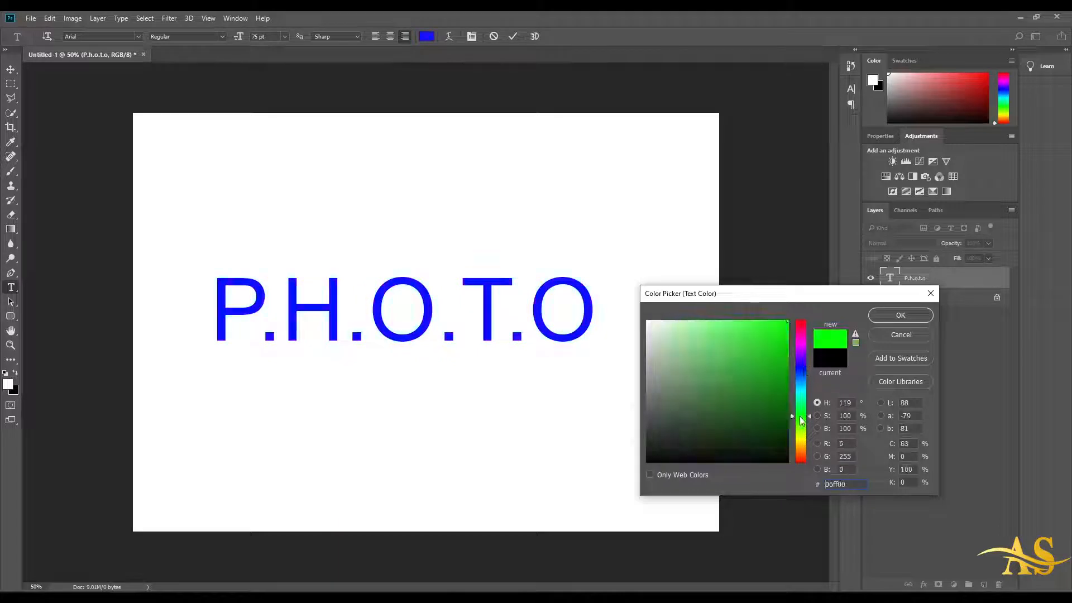
pyautogui.click(802, 435)
pyautogui.click(802, 448)
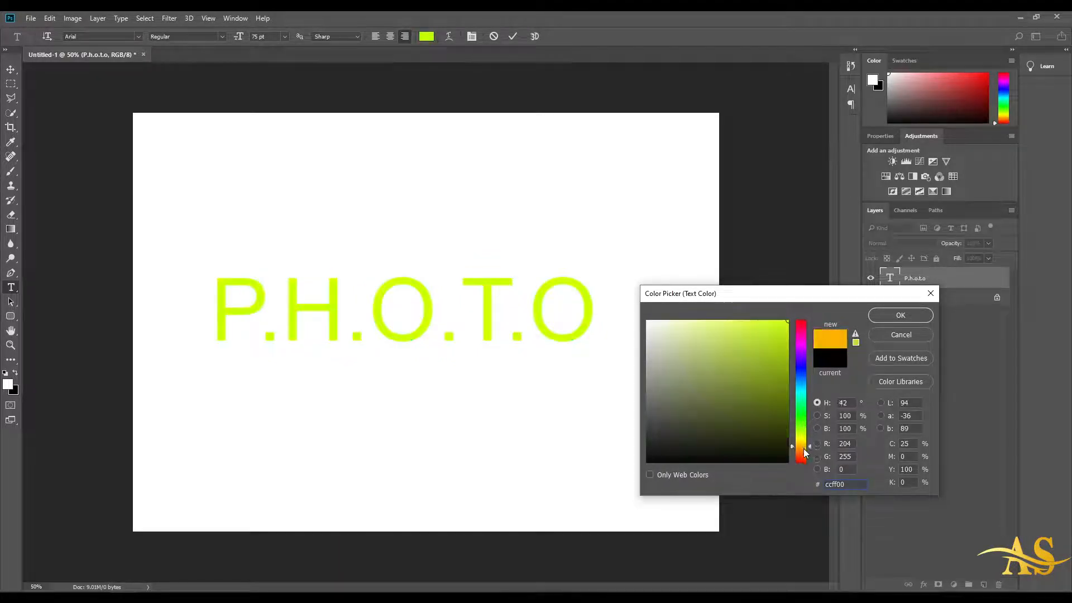
pyautogui.click(802, 462)
pyautogui.click(895, 315)
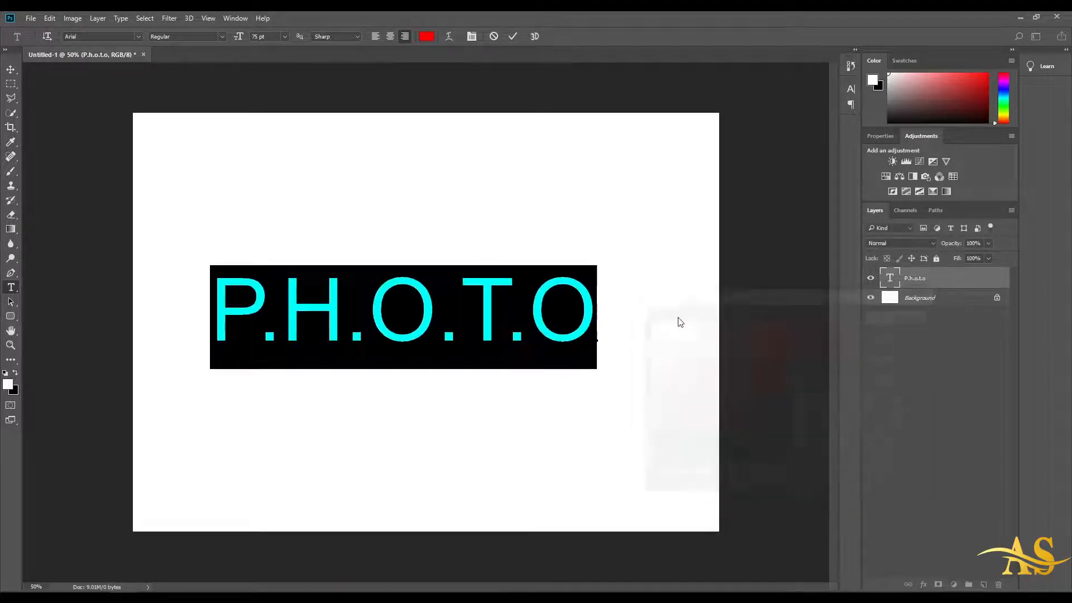
pyautogui.click(10, 70)
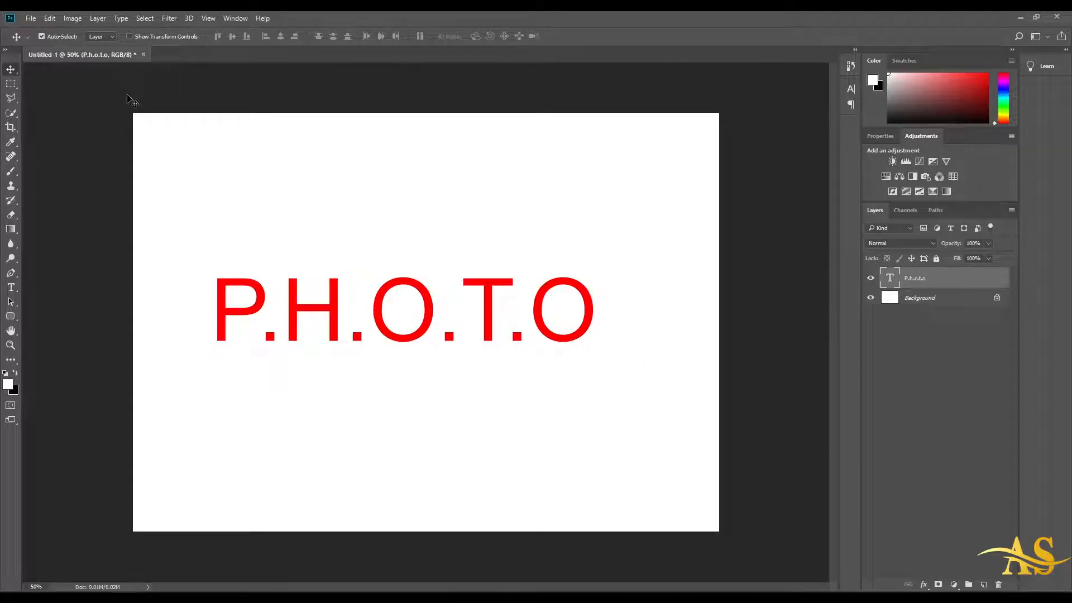
# Change the font of the whole P.H.O.T.O text to Teko SemiBold
pyautogui.doubleClick(888, 279)
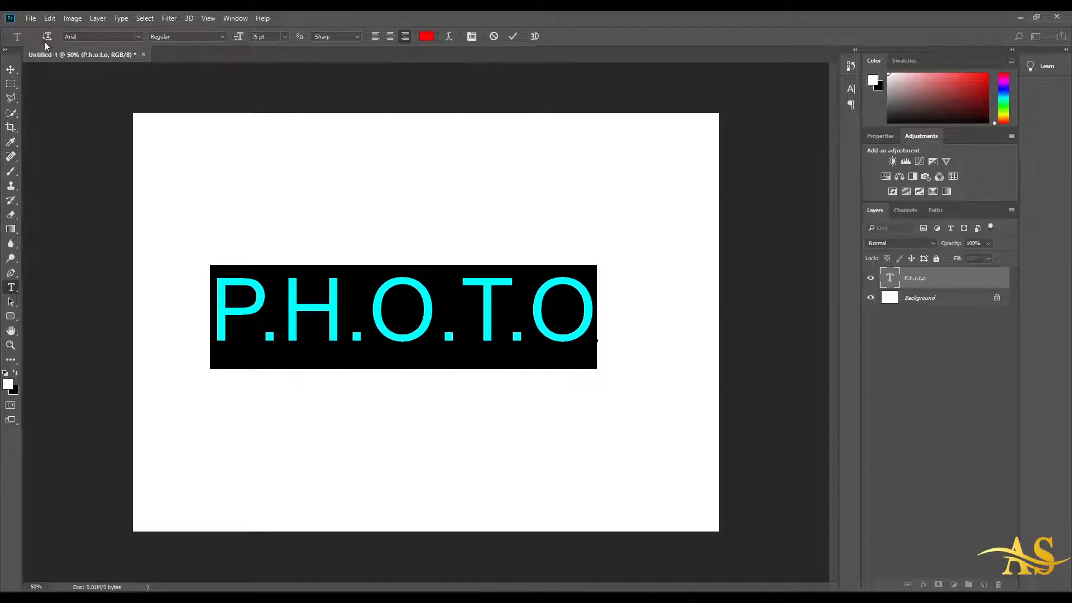
pyautogui.click(139, 37)
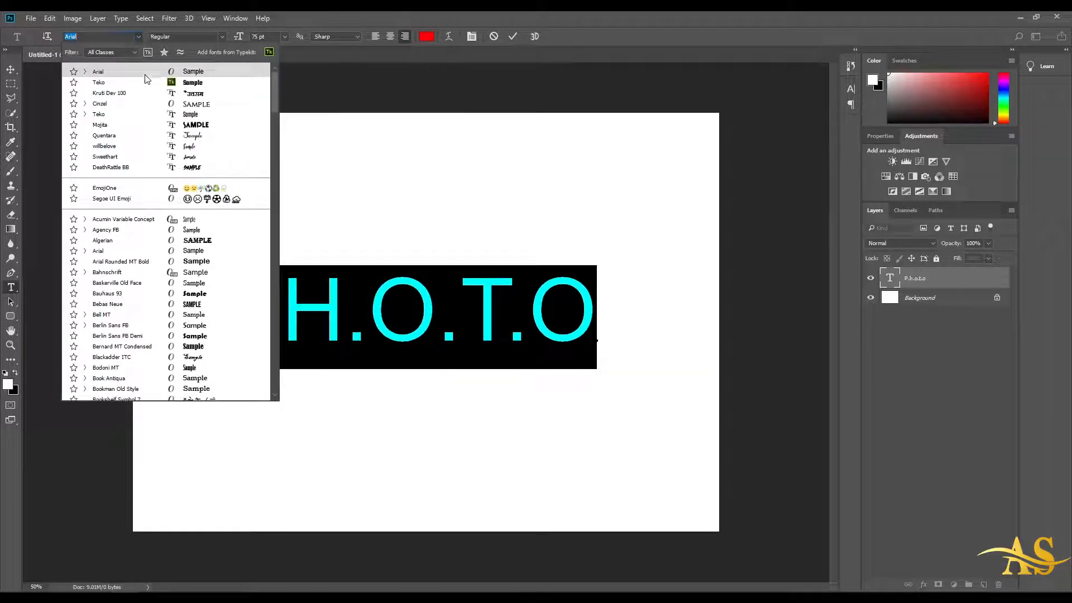
pyautogui.click(145, 84)
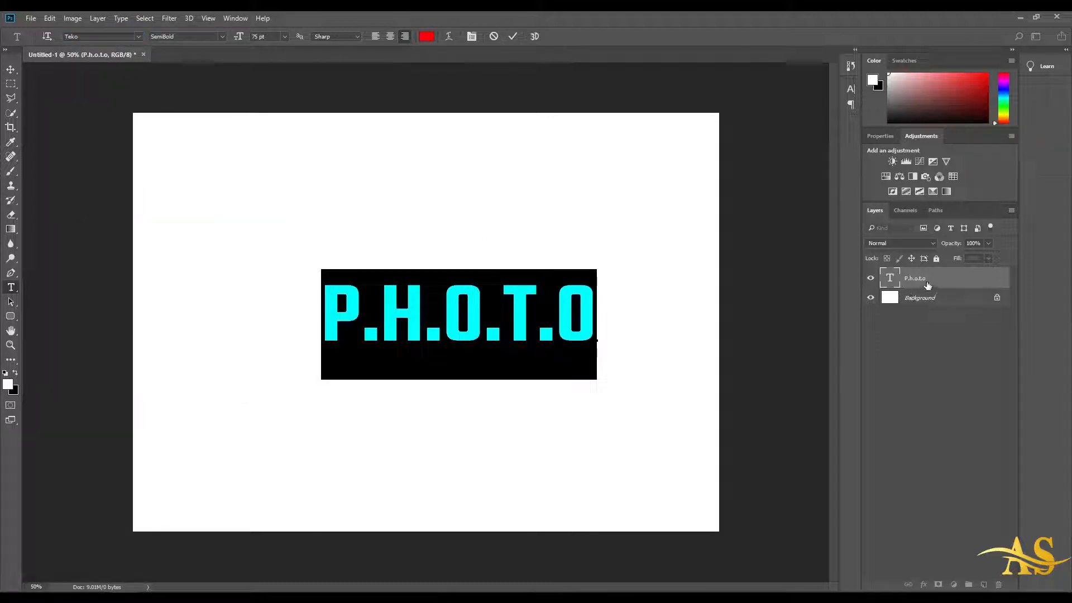
# Commit the P.H.O.T.O text edit and change the font of the whole text layer to Cinzel
pyautogui.click(10, 68)
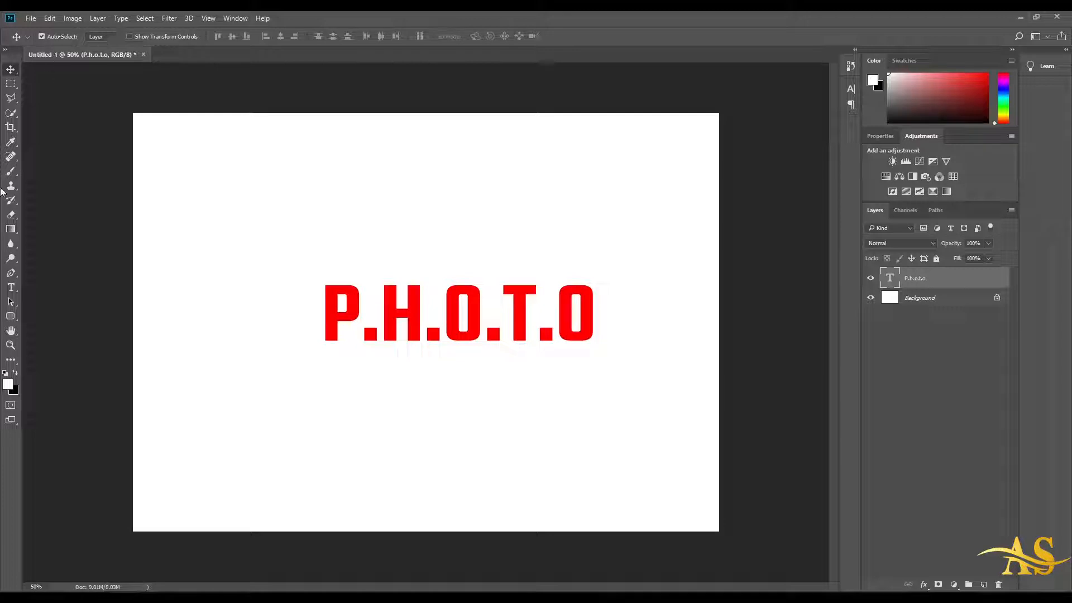
pyautogui.click(11, 287)
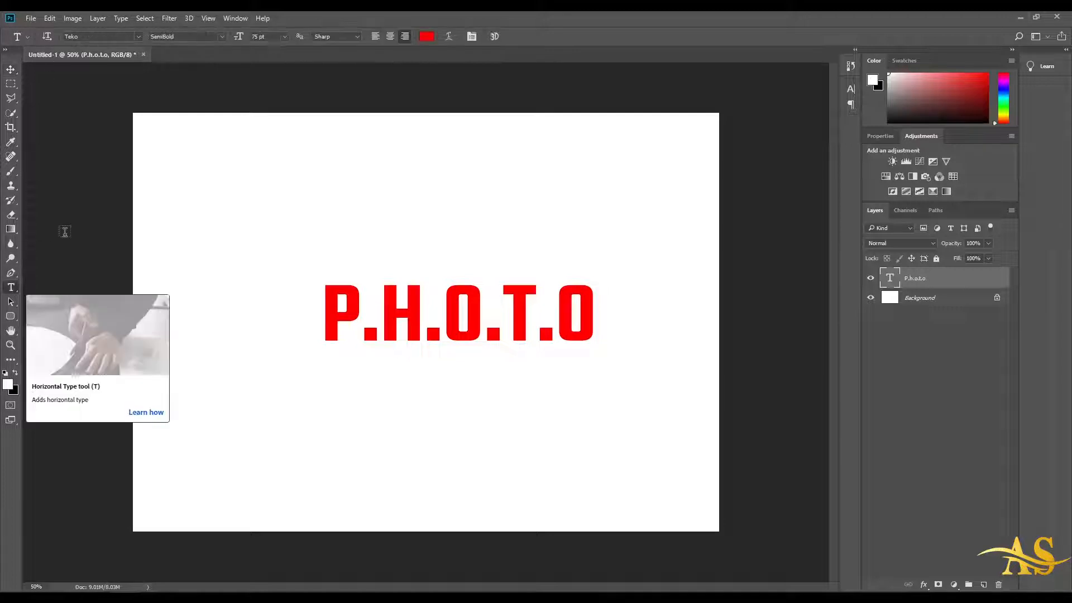
pyautogui.click(140, 36)
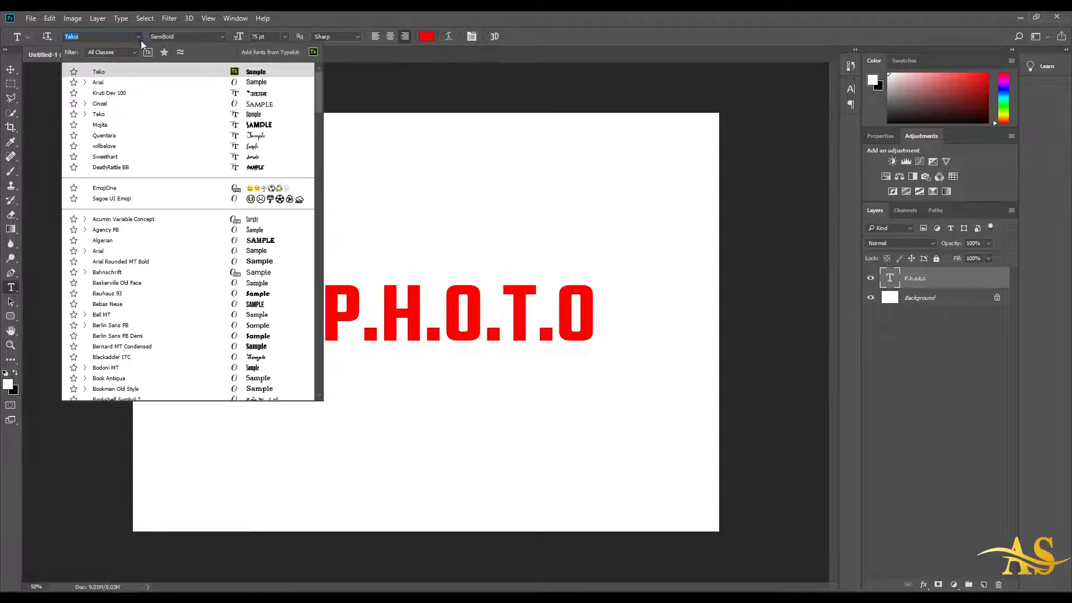
pyautogui.click(113, 104)
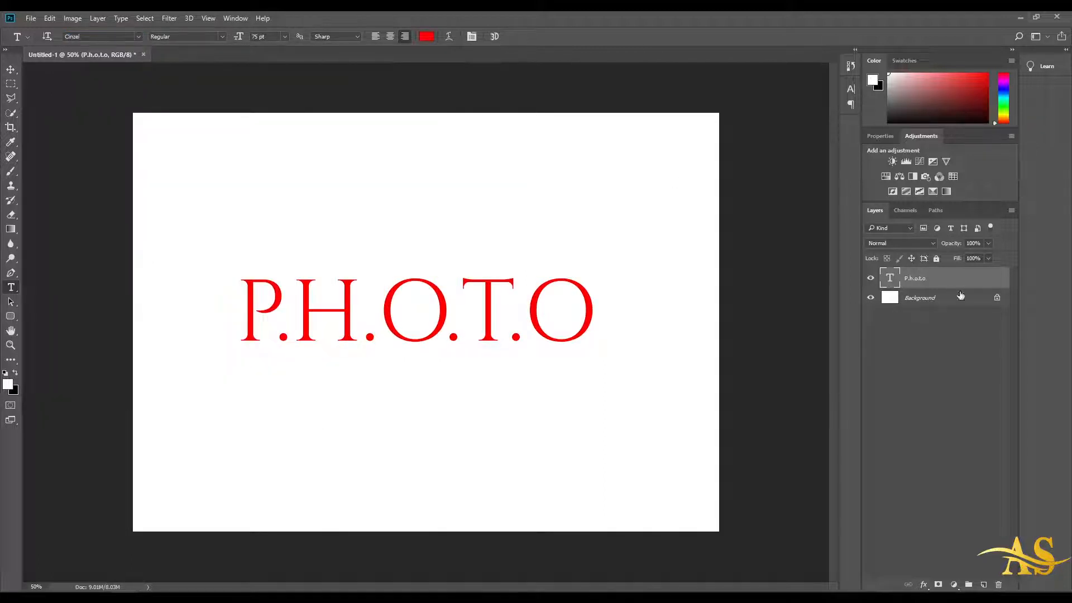
# Try the Bold and Black styles of Cinzel on the P.H.O.T.O text and set the style to Bold
pyautogui.click(223, 36)
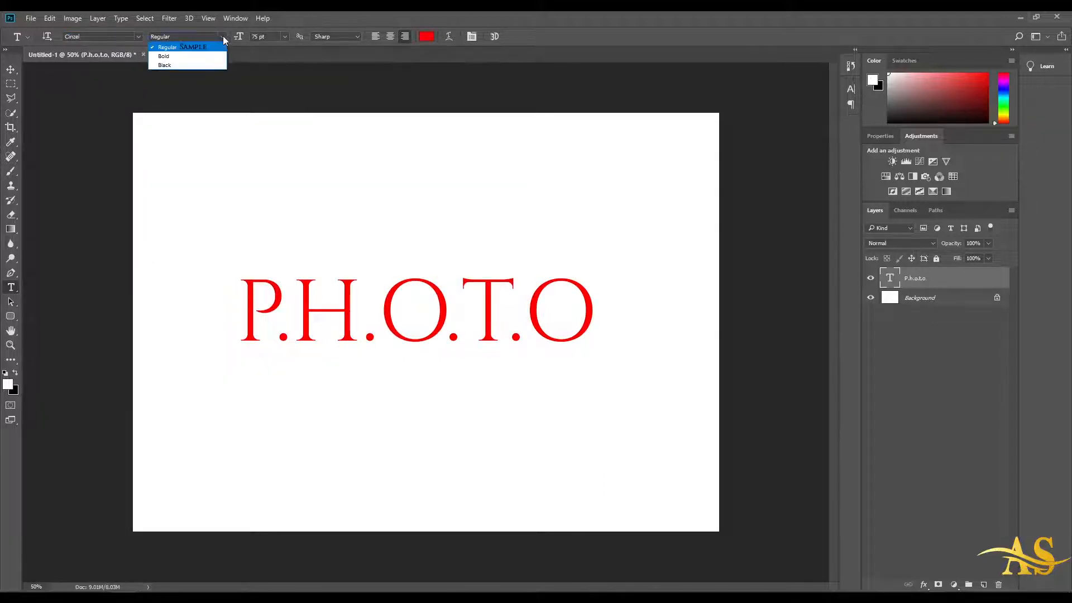
pyautogui.click(201, 54)
pyautogui.click(222, 32)
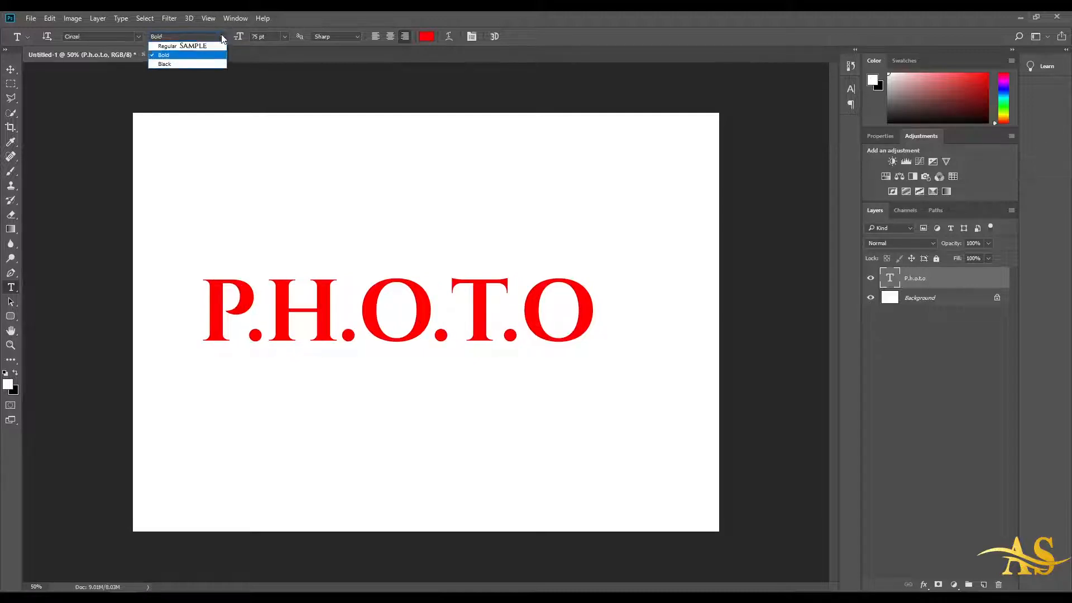
pyautogui.click(202, 62)
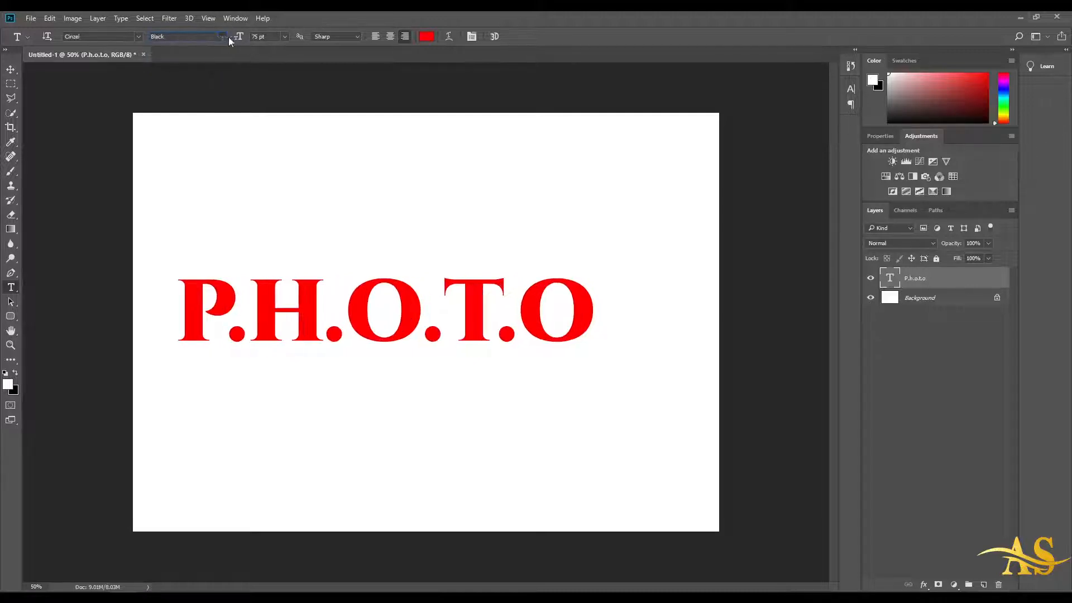
pyautogui.click(224, 37)
pyautogui.click(186, 54)
# Try Crisp anti-aliasing on the P.H.O.T.O text and set the anti-aliasing to Smooth
pyautogui.click(356, 39)
pyautogui.click(335, 58)
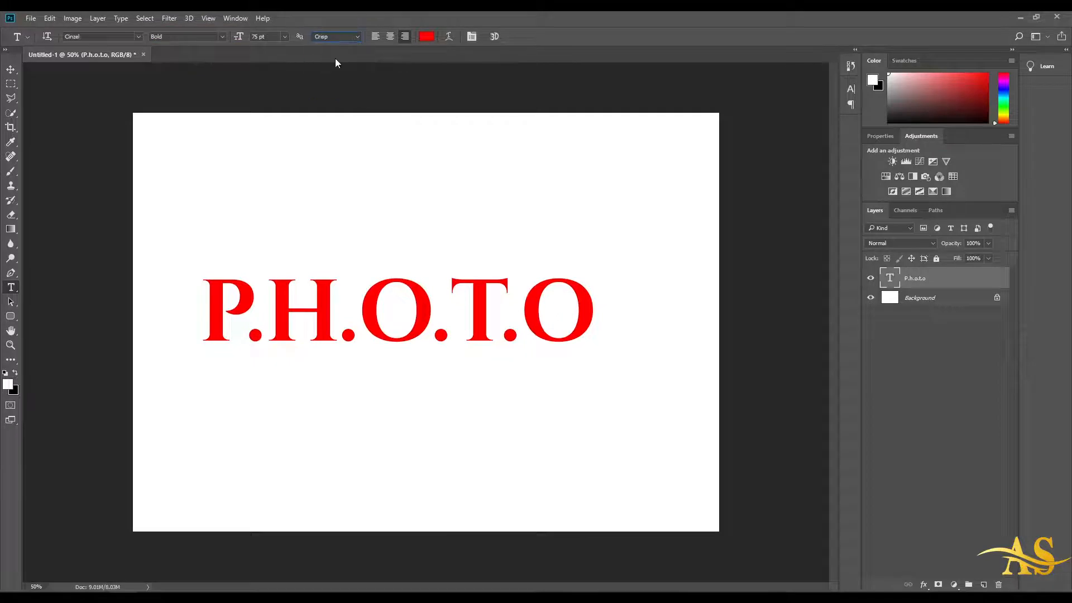
pyautogui.click(336, 36)
pyautogui.click(330, 77)
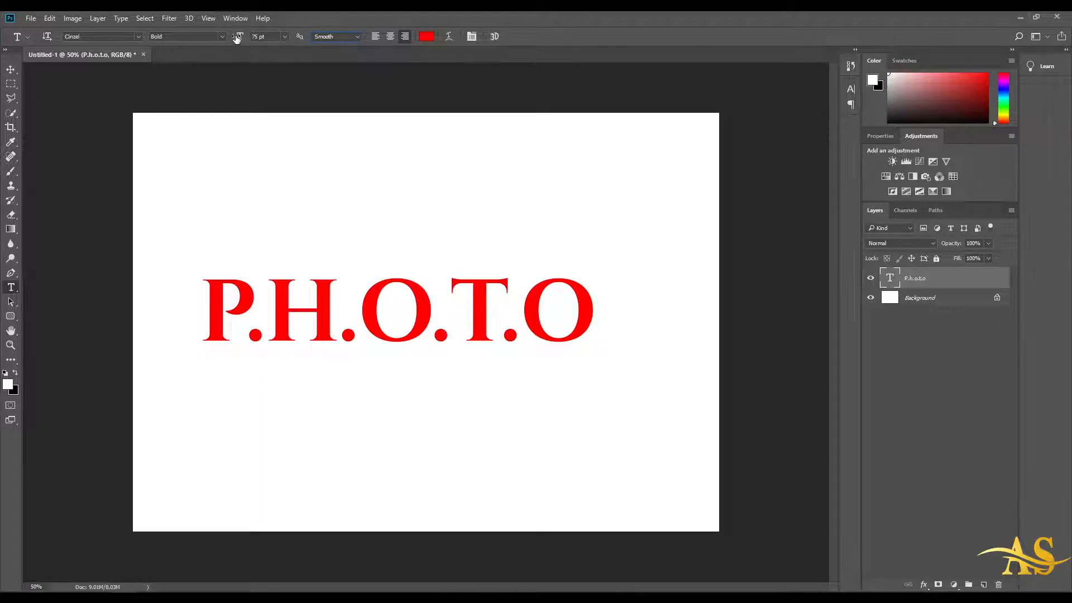
pyautogui.moveTo(236, 39); pyautogui.dragTo(240, 39)
# Left-align the P.H.O.T.O text and move it back fully onto the canvas, slightly above the middle
pyautogui.click(373, 38)
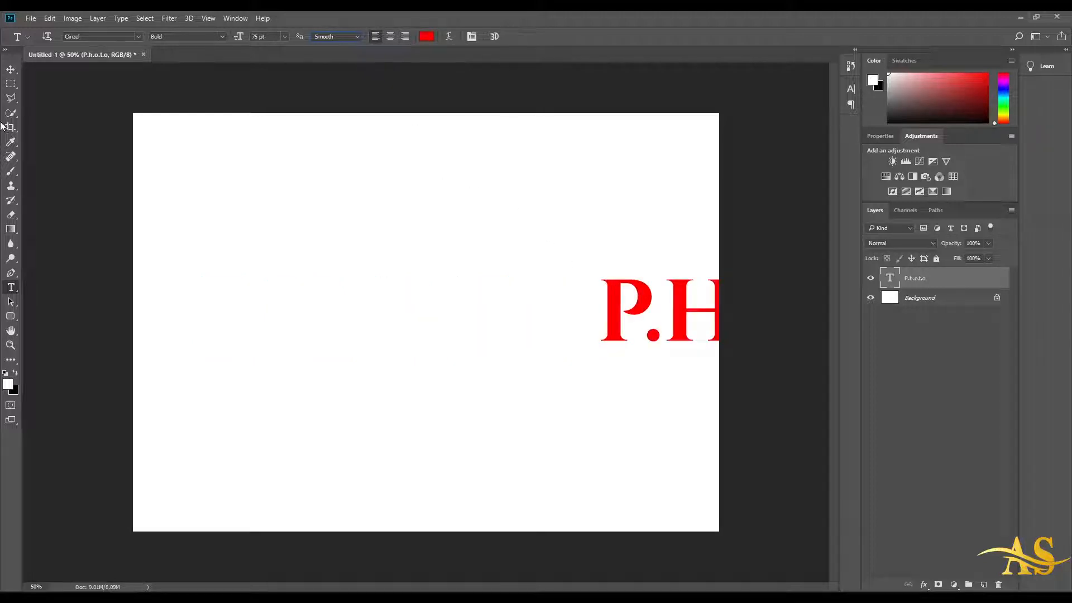
pyautogui.click(11, 68)
pyautogui.moveTo(624, 311); pyautogui.dragTo(304, 245)
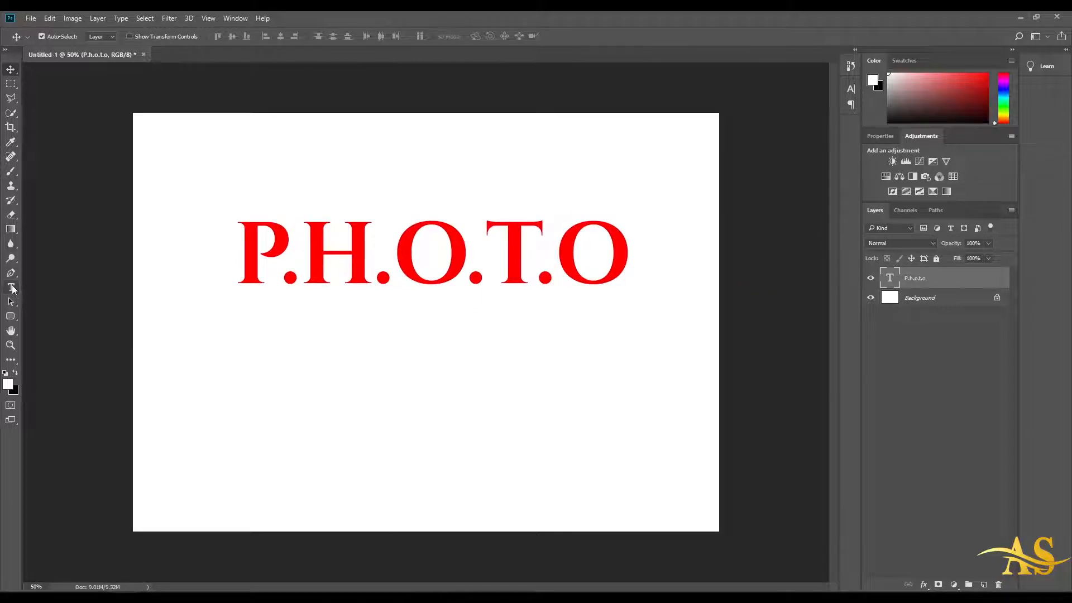
# Append nnn to the end of the left-aligned P.H.O.T.O text and discard the edit
pyautogui.click(11, 288)
pyautogui.click(625, 258)
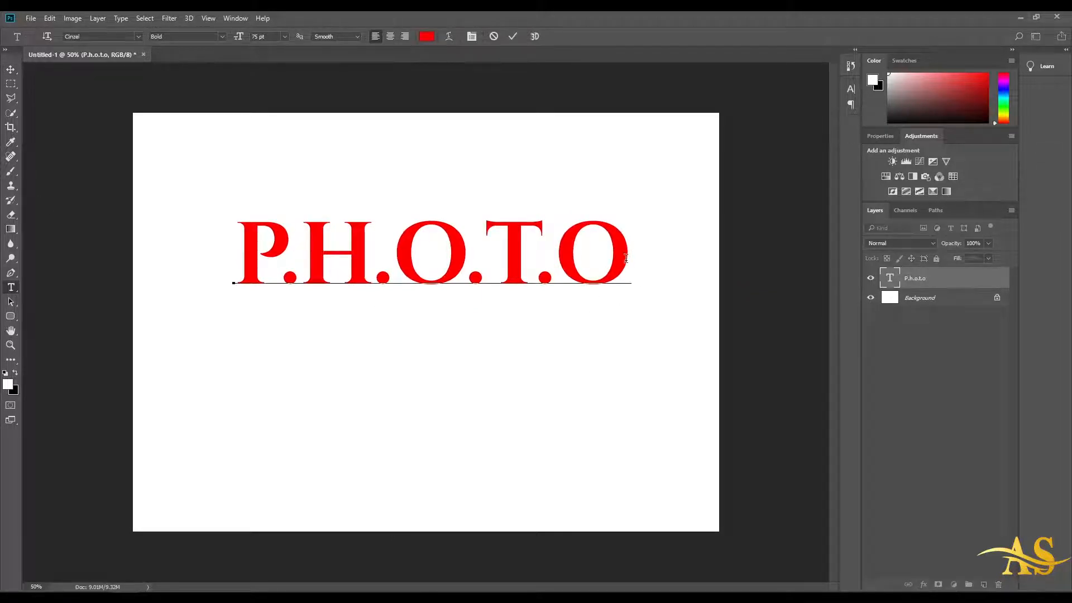
pyautogui.write('nnn')
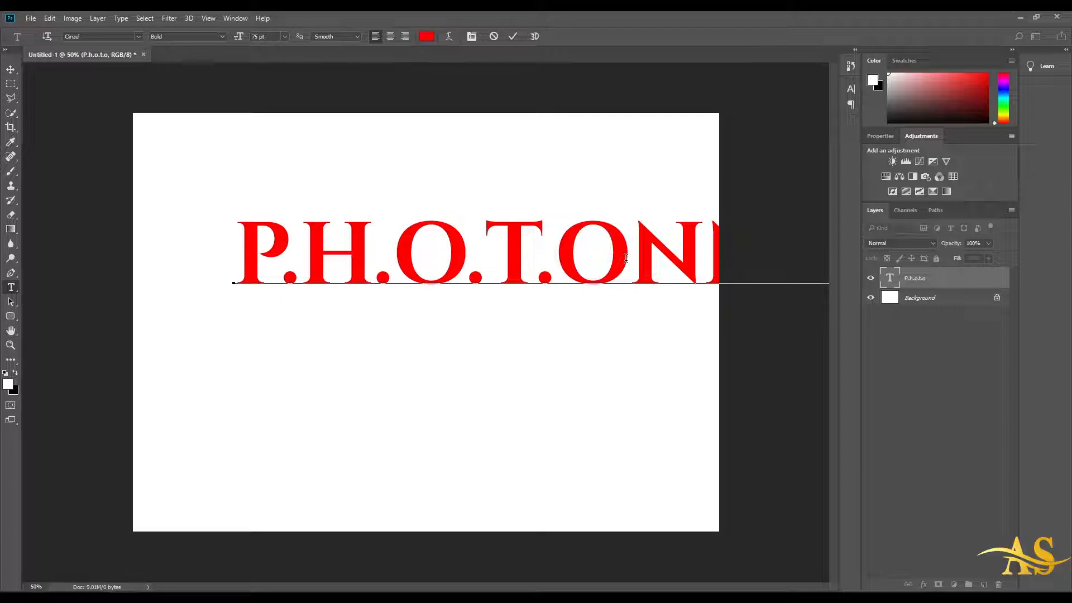
pyautogui.press('Escape')
# Centre-align the P.H.O.T.O text and move it back onto the upper part of the canvas
pyautogui.click(390, 37)
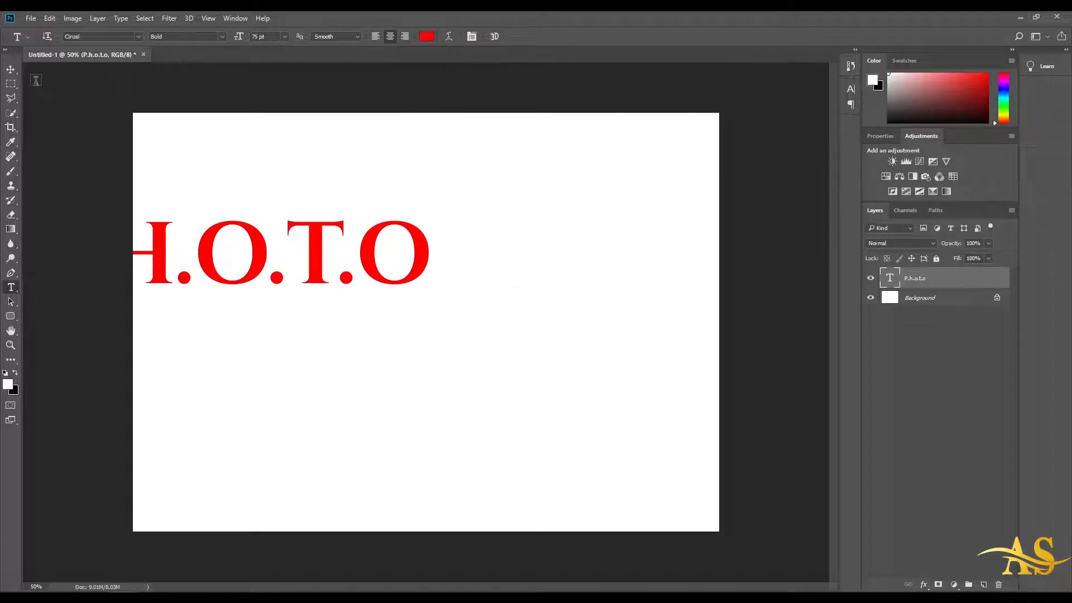
pyautogui.click(11, 70)
pyautogui.moveTo(435, 263); pyautogui.dragTo(604, 223)
# Append HHH to the end of the centre-aligned P.H.O.T.O text and delete the added letters
pyautogui.click(11, 288)
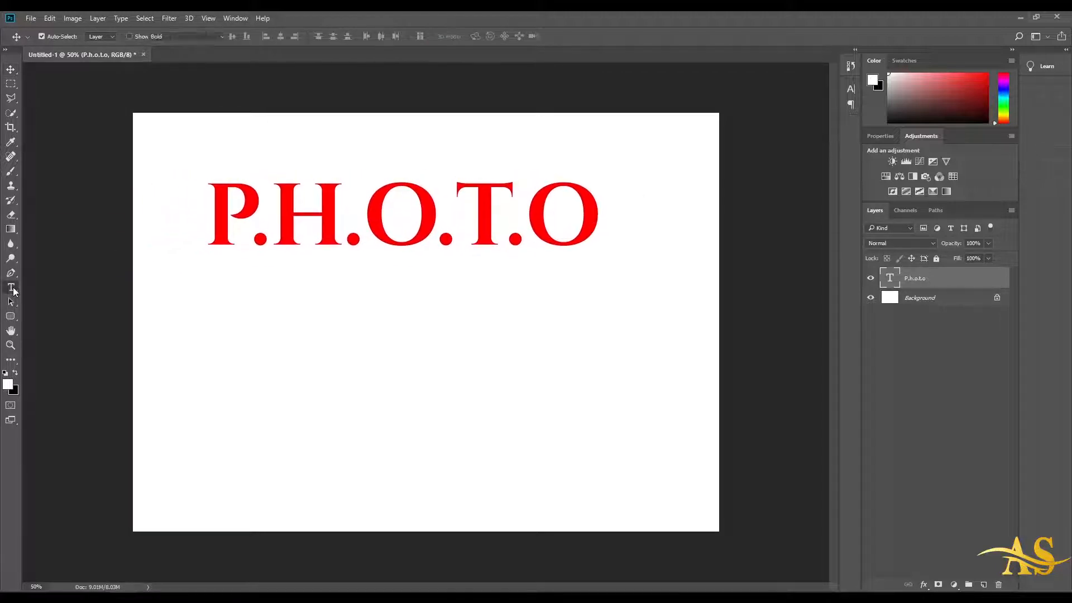
pyautogui.click(600, 222)
pyautogui.write('HHH')
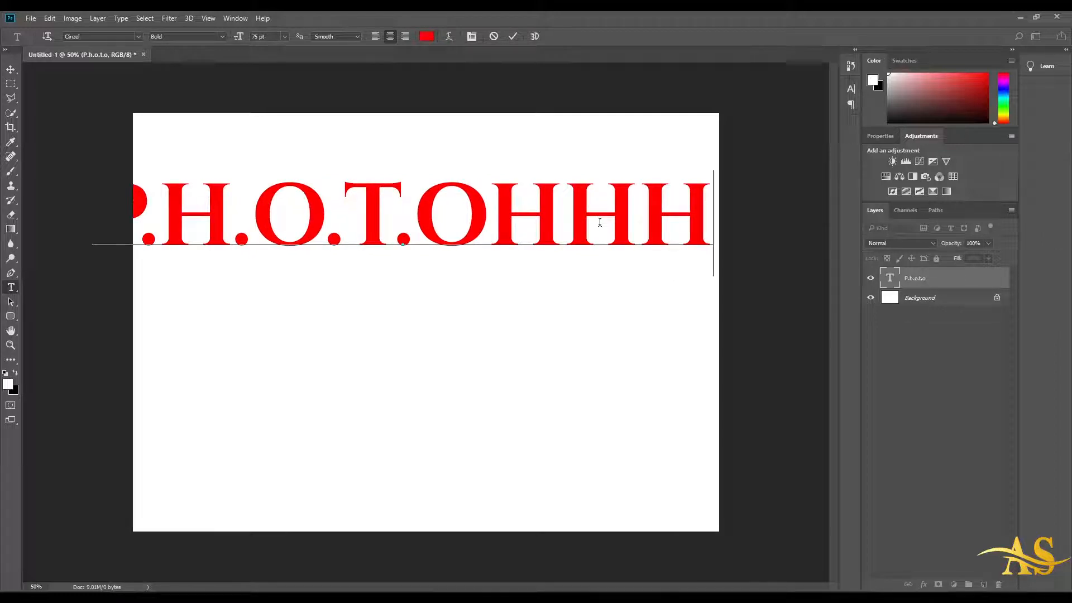
pyautogui.press('BackSpace')
pyautogui.press('BackSpace')
pyautogui.press('BackSpace')
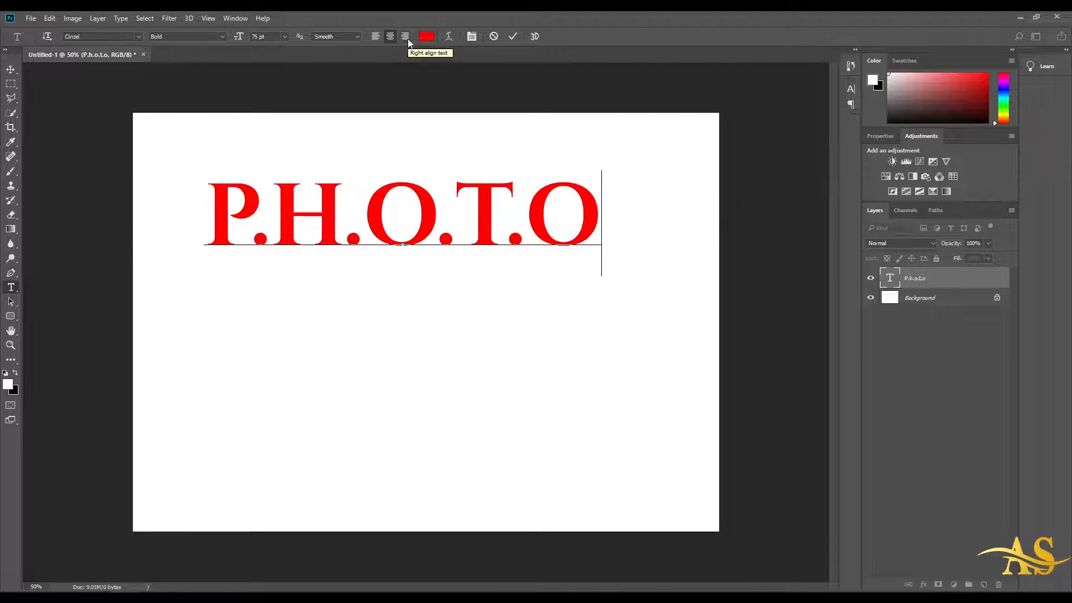
# Right-align the P.H.O.T.O text and move it horizontally until it lies fully on the canvas
pyautogui.click(405, 36)
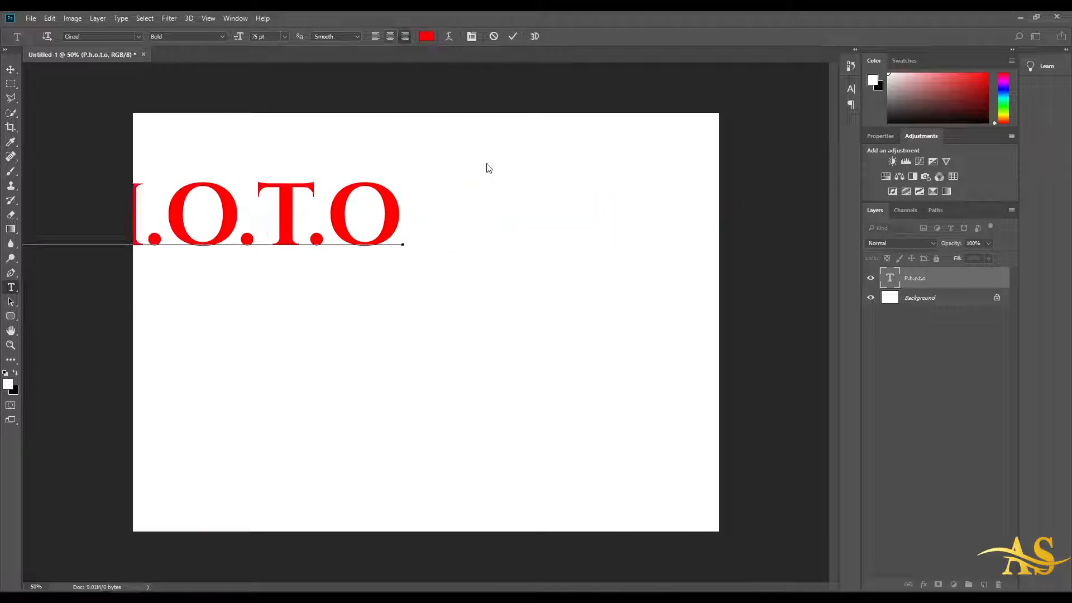
pyautogui.click(11, 68)
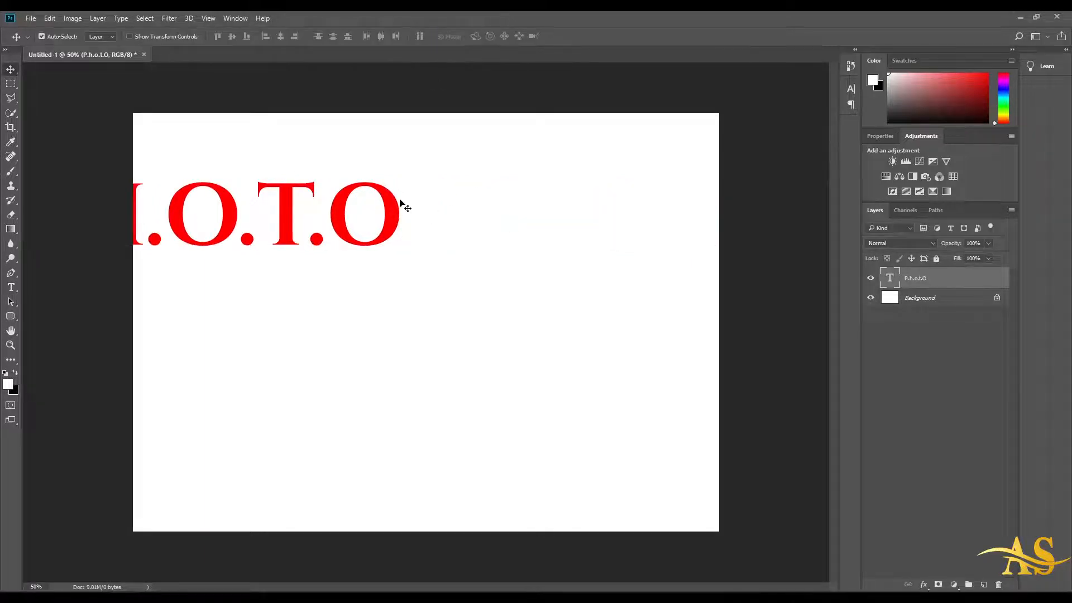
pyautogui.moveTo(399, 210); pyautogui.dragTo(636, 211)
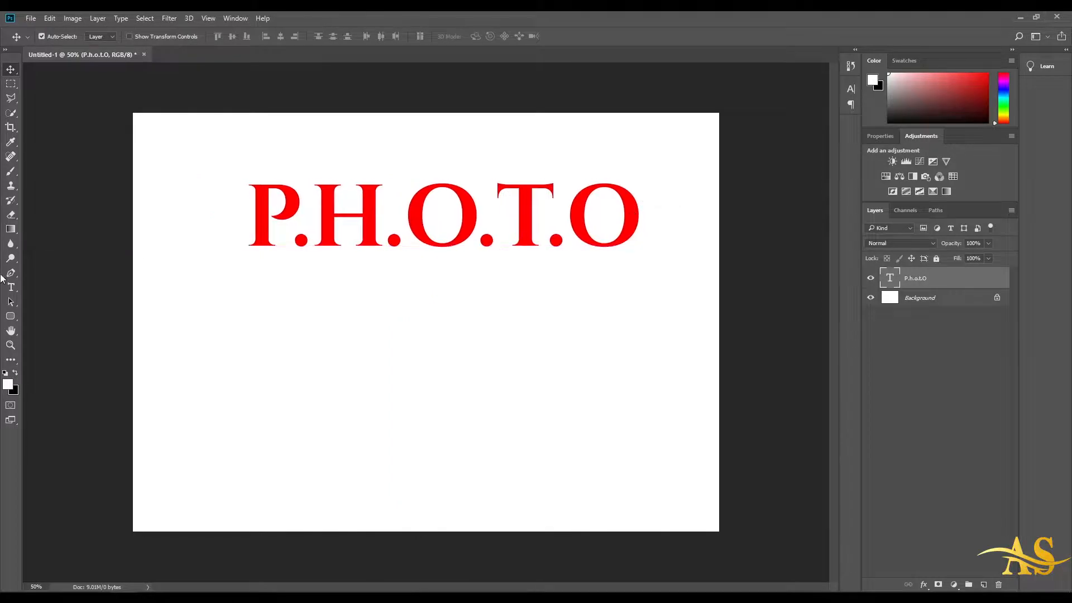
# Append 00 to the end of the right-aligned P.H.O.T.O text, delete the added characters and commit the edit
pyautogui.click(11, 289)
pyautogui.click(640, 215)
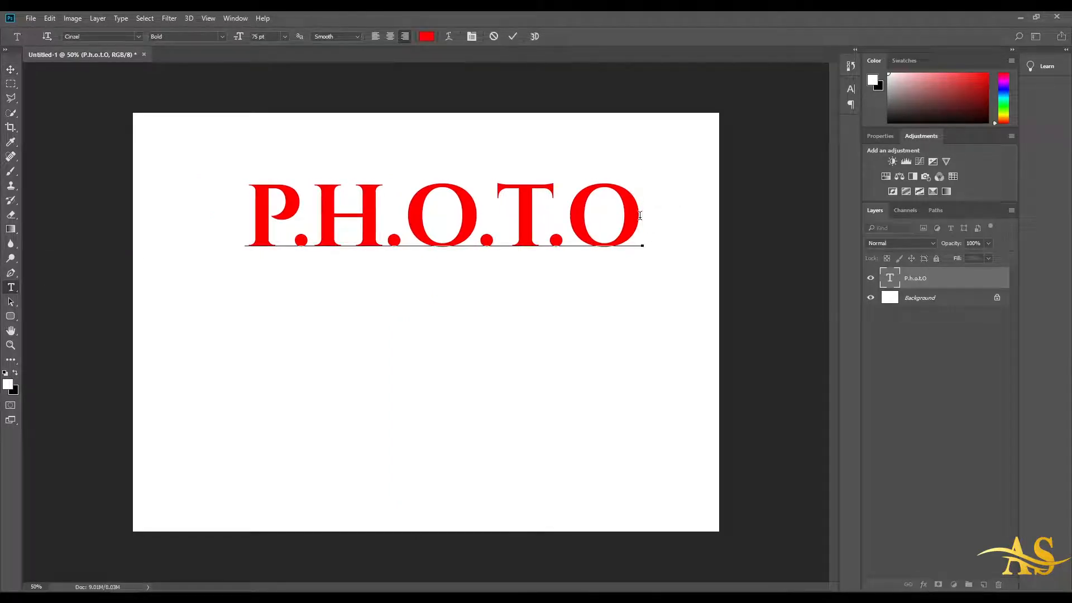
pyautogui.write('O00')
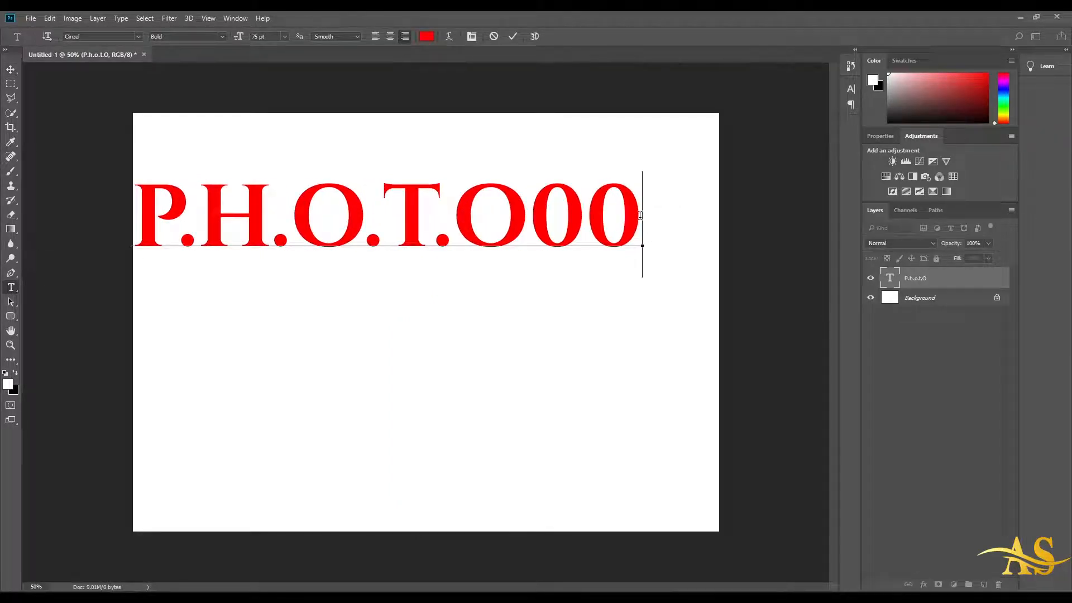
pyautogui.press('BackSpace')
pyautogui.press('BackSpace')
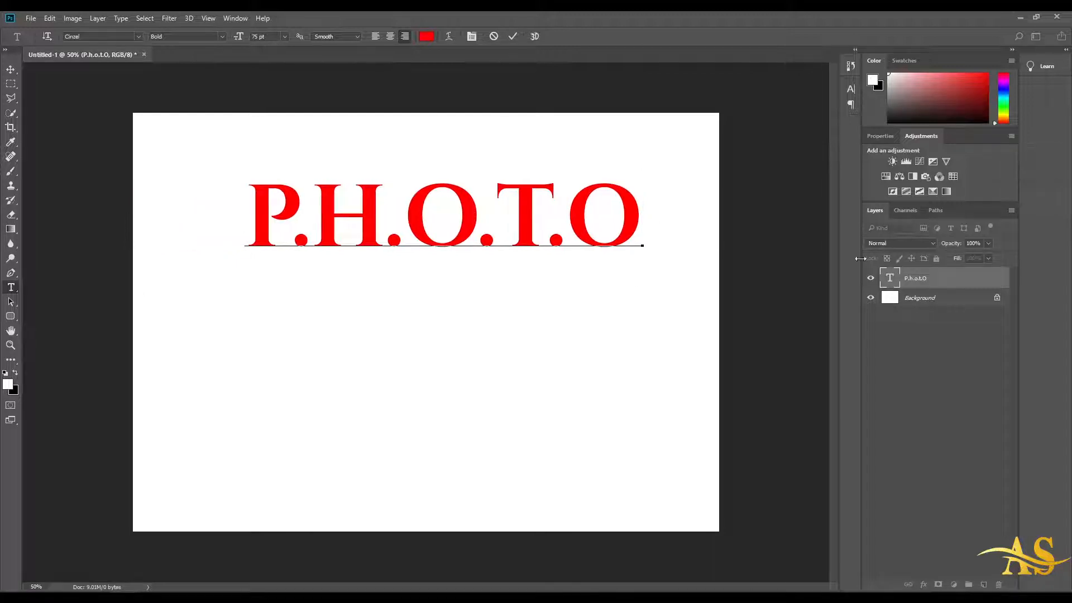
pyautogui.click(932, 278)
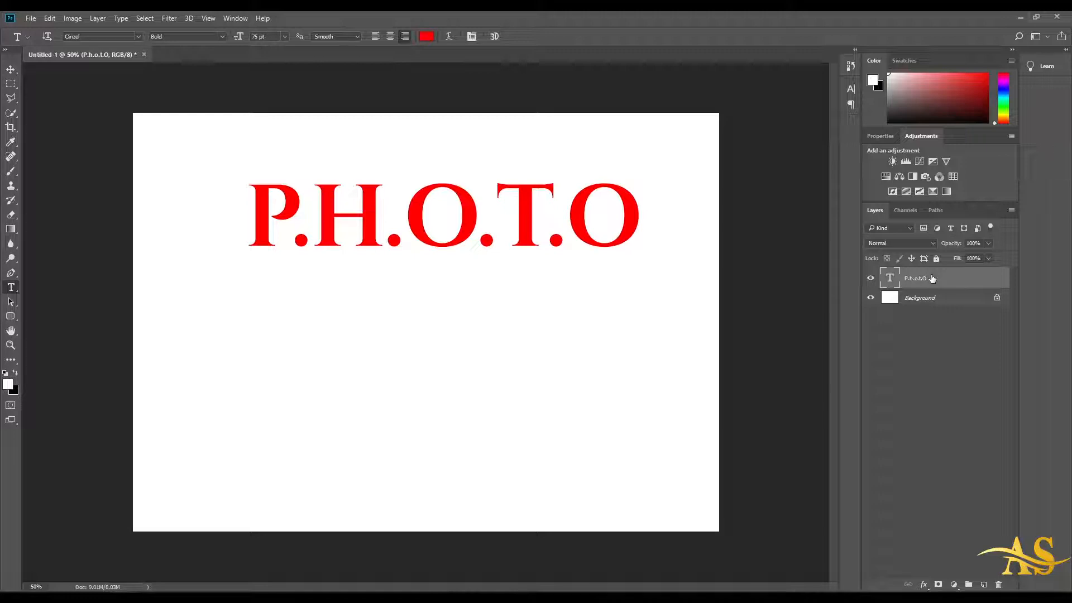
# Draw a rectangle shape about 904 × 468 px below the left part of the P.H.O.T.O text
pyautogui.click(9, 318)
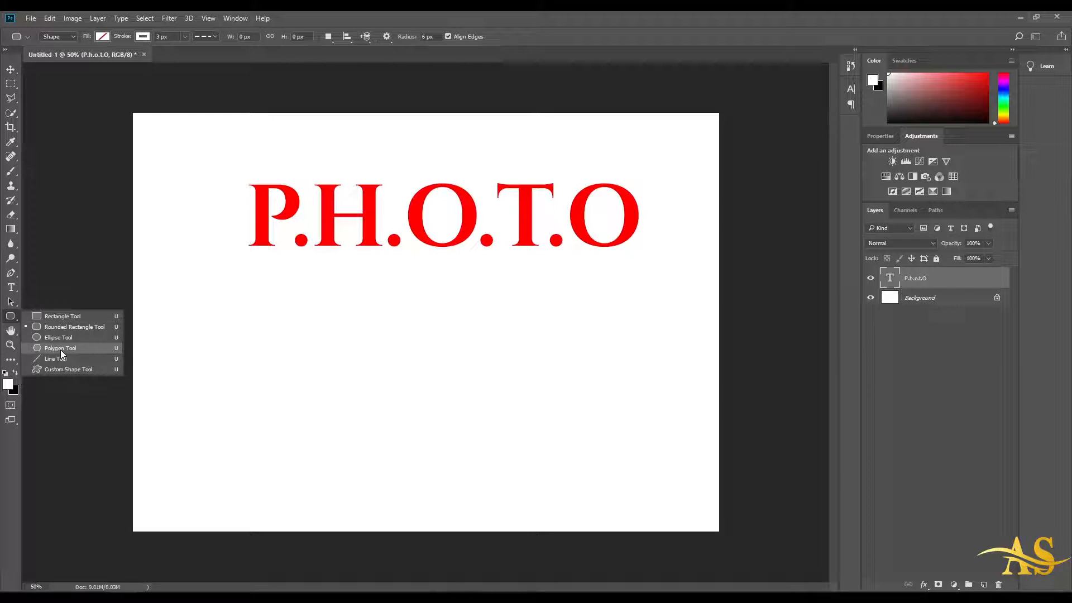
pyautogui.click(61, 316)
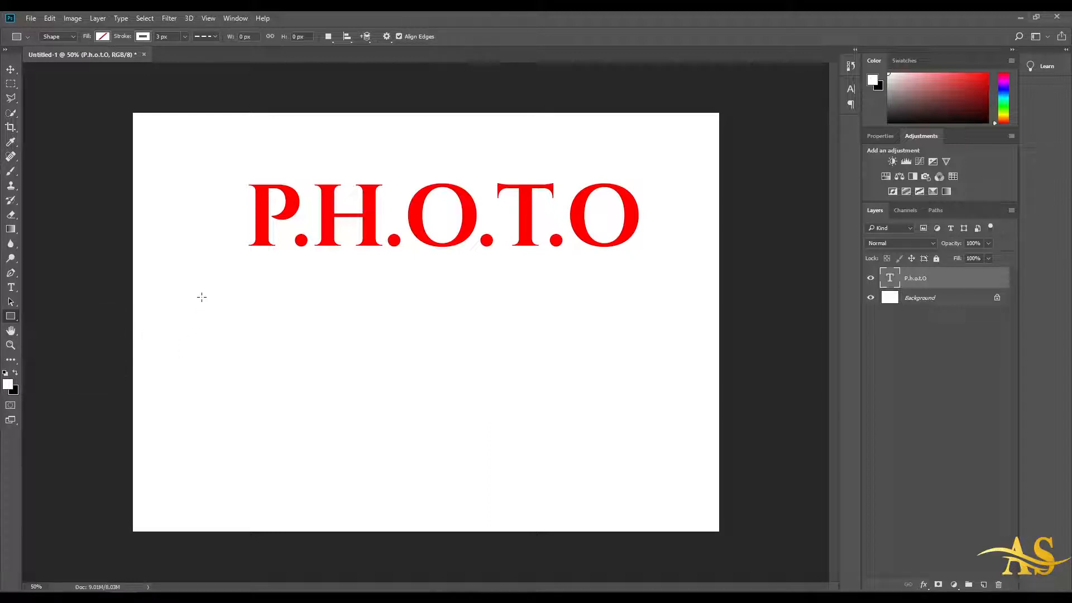
pyautogui.moveTo(197, 298); pyautogui.dragTo(450, 428)
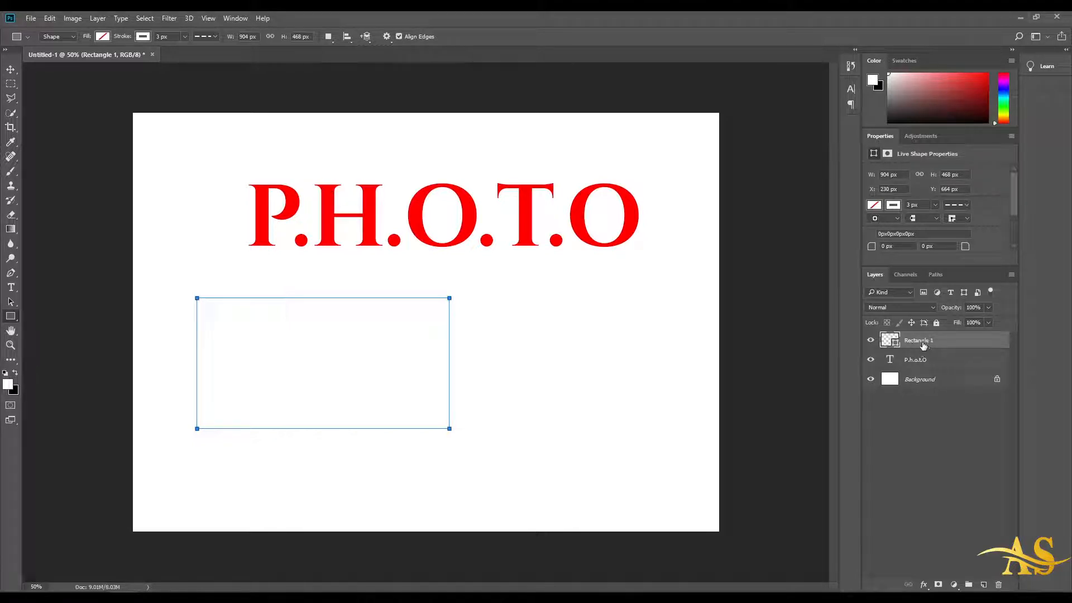
# Set the rectangle's stroke colour to black and draw an ellipse about 456 × 356 px to its right
pyautogui.rightClick(10, 317)
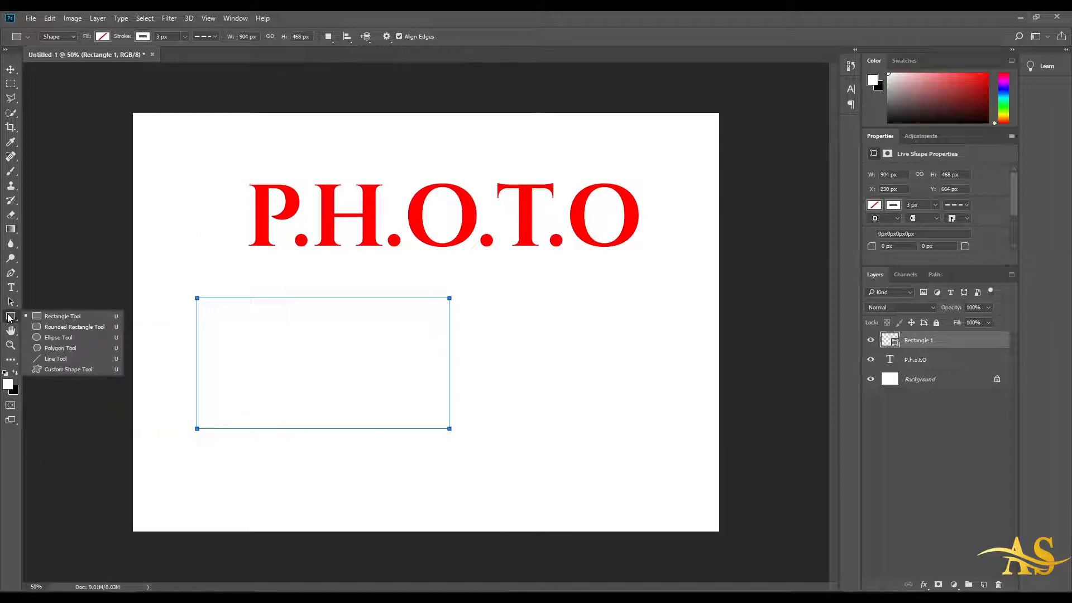
pyautogui.click(55, 339)
pyautogui.click(144, 37)
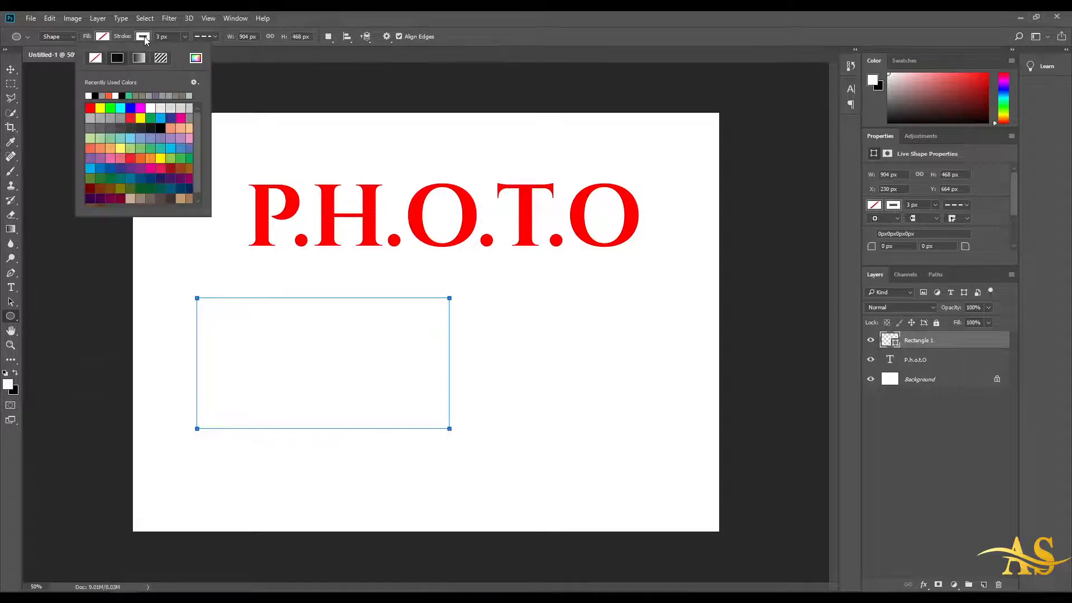
pyautogui.click(94, 95)
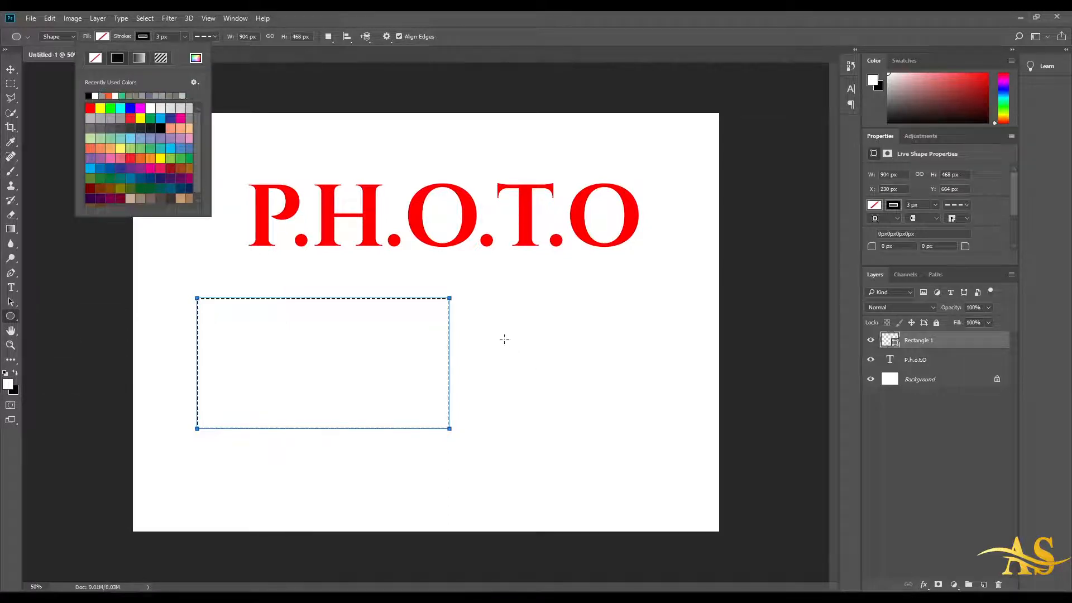
pyautogui.click(899, 402)
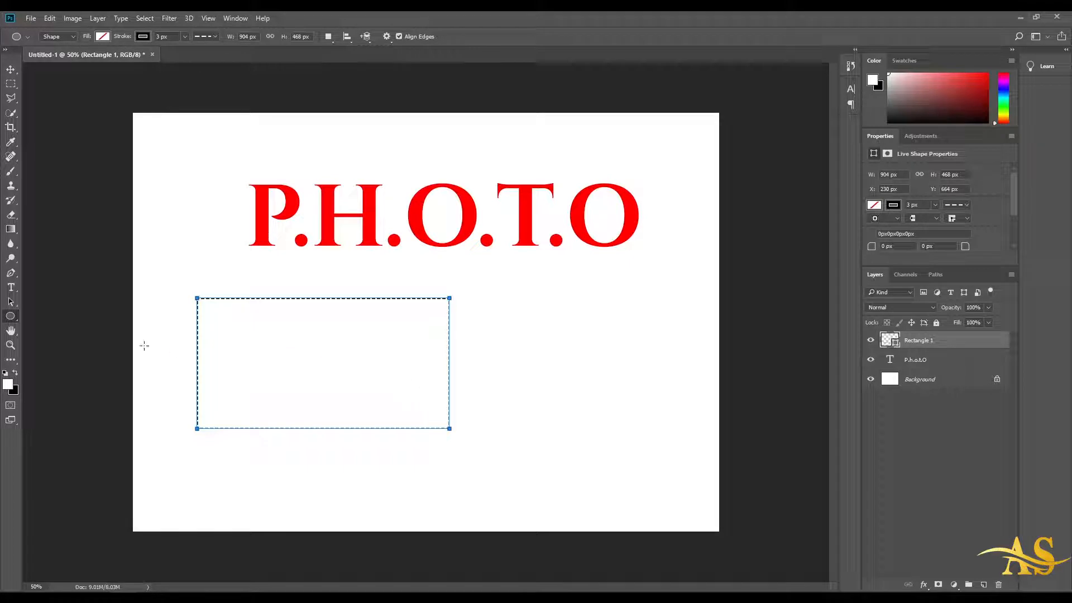
pyautogui.moveTo(519, 330); pyautogui.dragTo(646, 429)
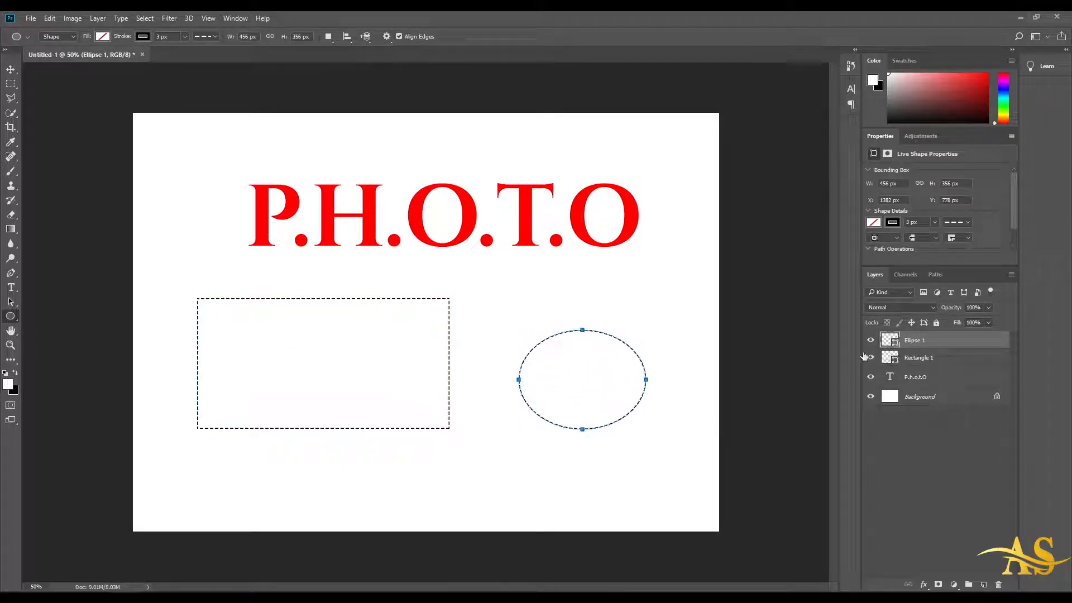
# Deselect the ellipse's layer, select it again and enlarge the Properties area to show its path operations
pyautogui.keyDown('ctrl'); pyautogui.click(905, 340); pyautogui.keyUp('ctrl')
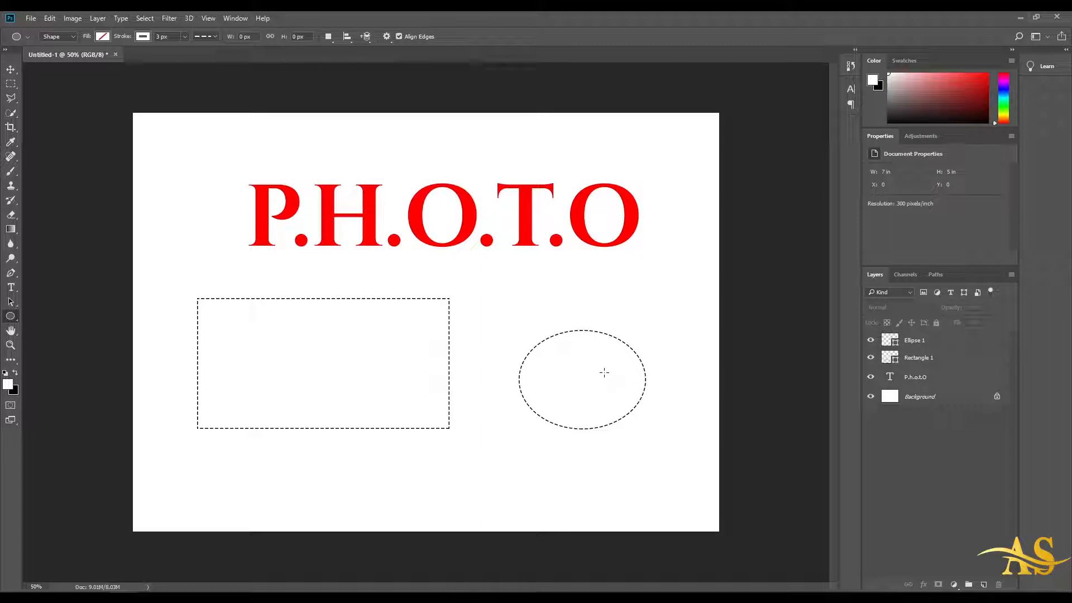
pyautogui.click(952, 340)
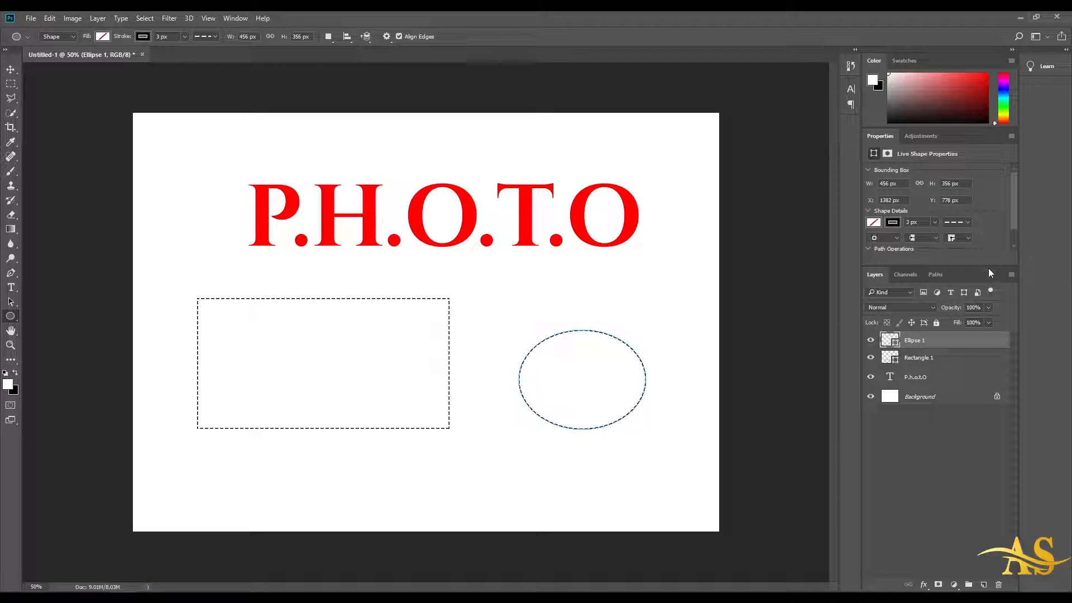
pyautogui.moveTo(986, 266); pyautogui.dragTo(987, 334)
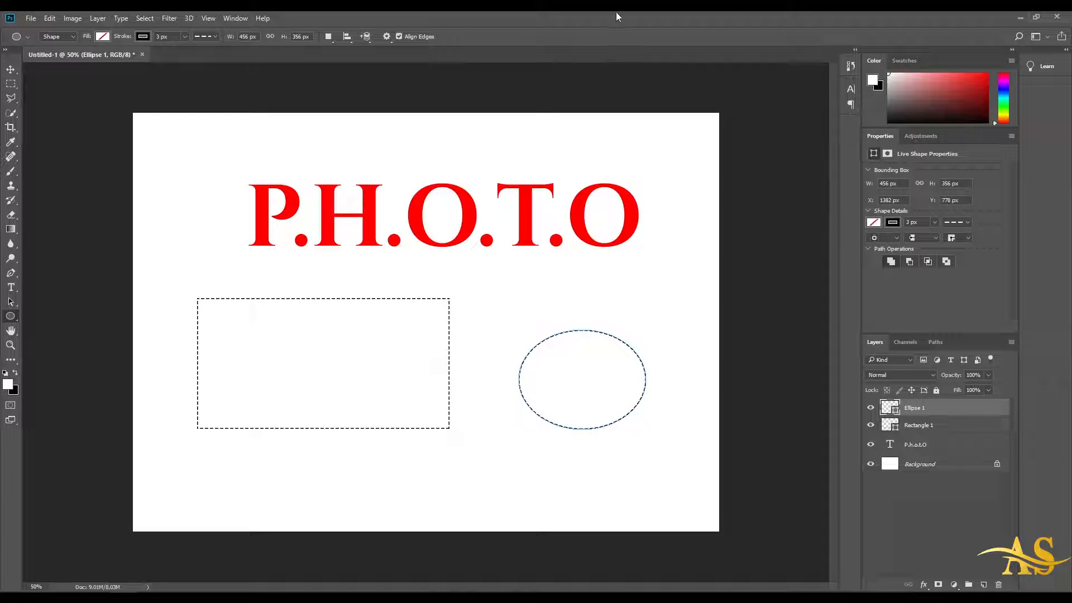
# Place the mountain and meadow landscape photo from New folder in Downloads into the document as an embedded object
pyautogui.click(30, 17)
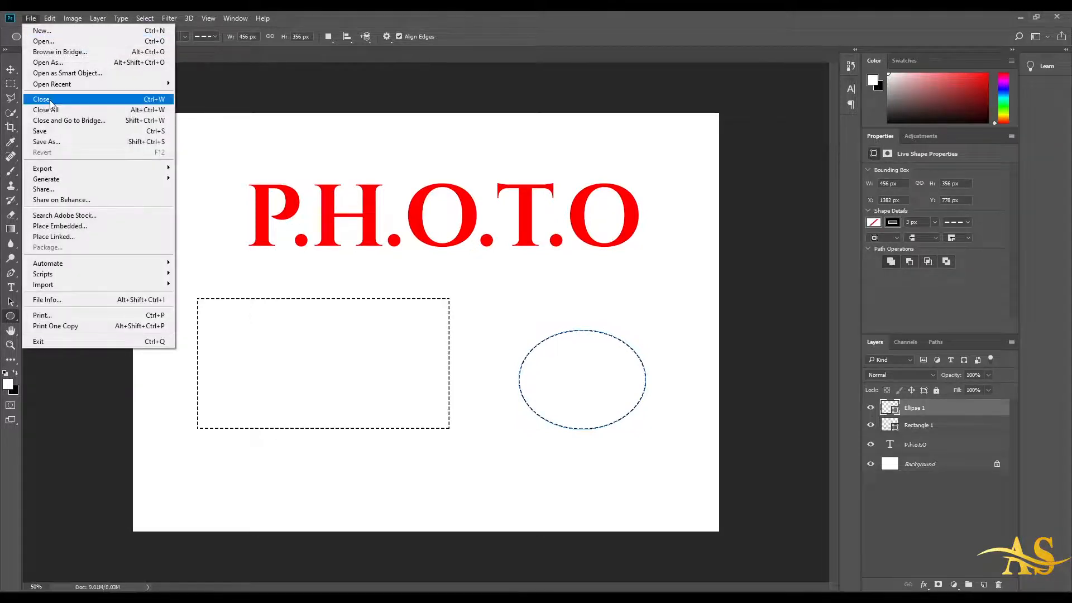
pyautogui.click(62, 225)
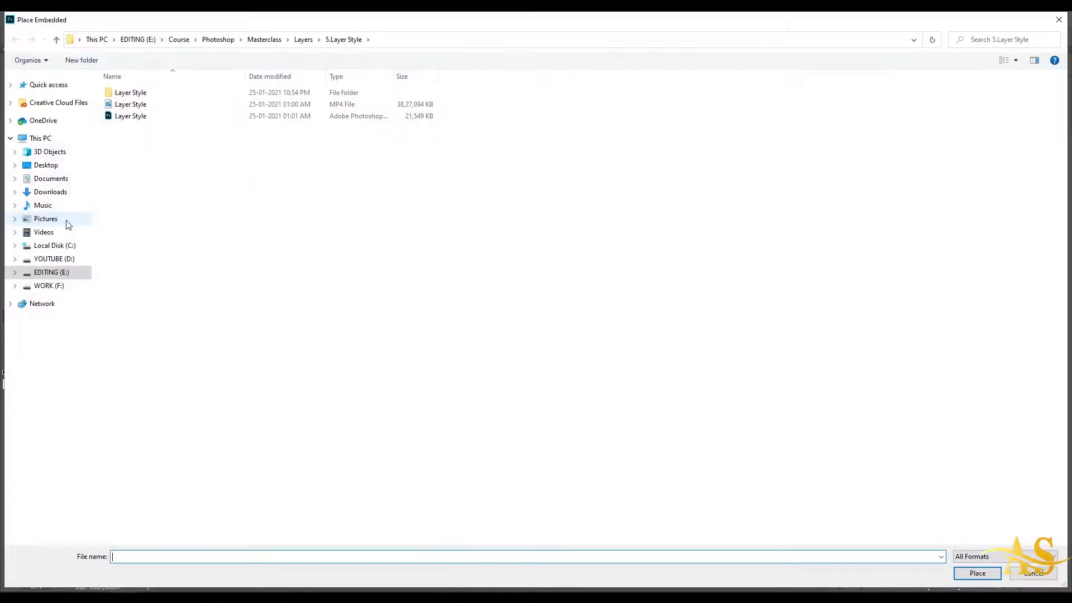
pyautogui.click(49, 193)
pyautogui.doubleClick(279, 107)
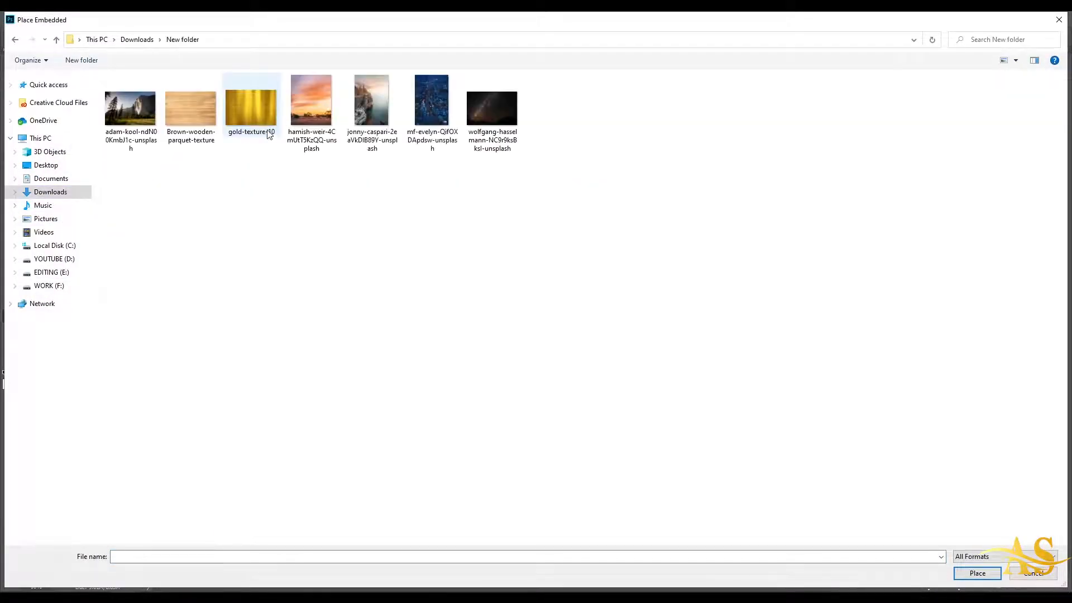
pyautogui.doubleClick(141, 128)
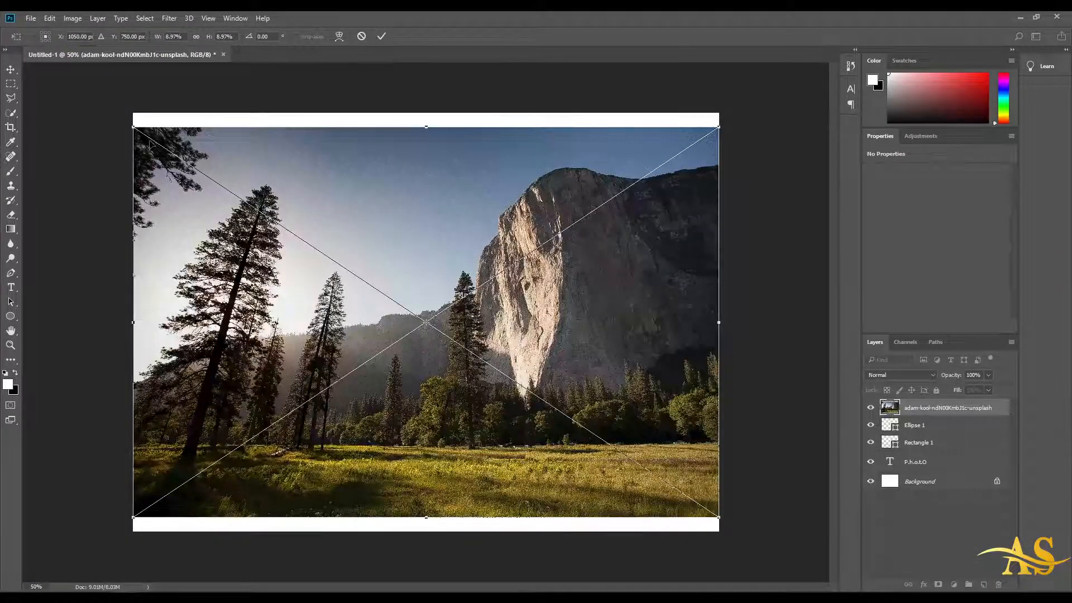
# Scale the placed photo down to about 4.21% and move it over the lower part of the rectangle
pyautogui.moveTo(133, 127); pyautogui.dragTo(355, 286)
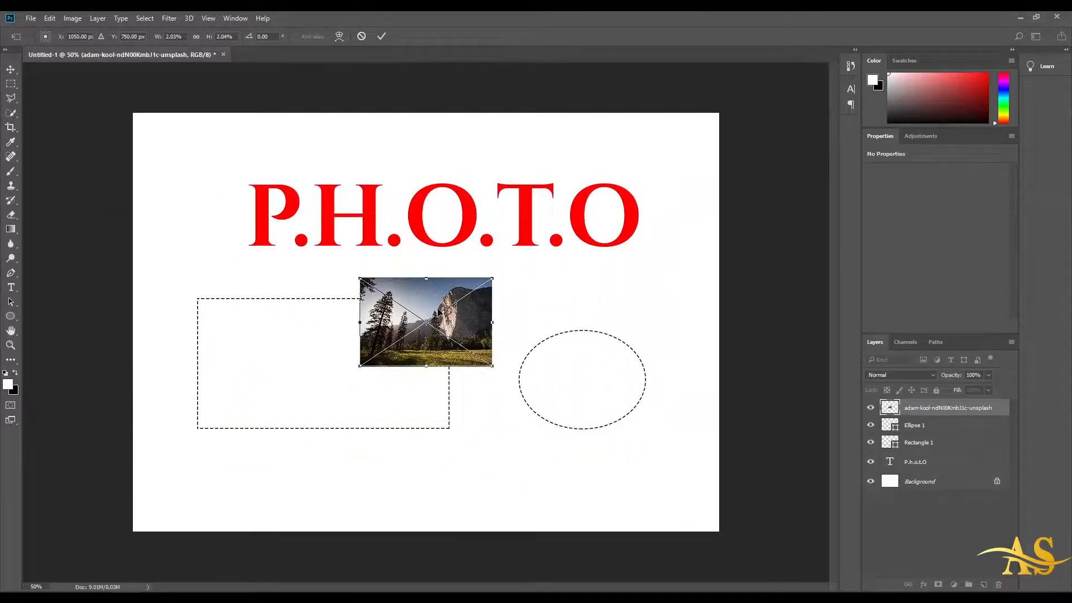
pyautogui.moveTo(424, 324); pyautogui.dragTo(417, 407)
pyautogui.moveTo(484, 365); pyautogui.dragTo(528, 345)
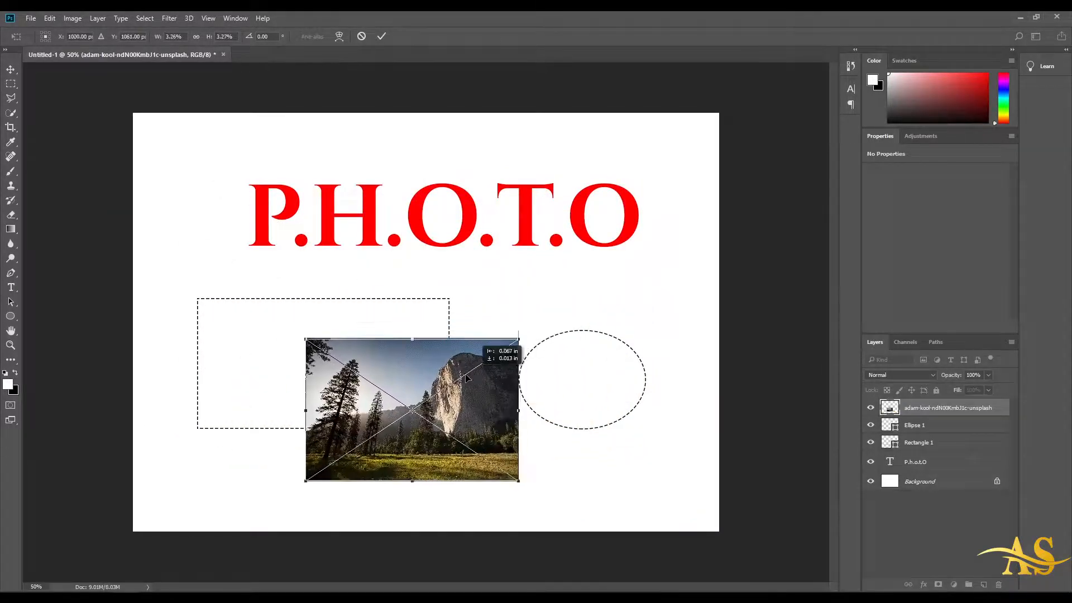
pyautogui.moveTo(482, 374); pyautogui.dragTo(432, 383)
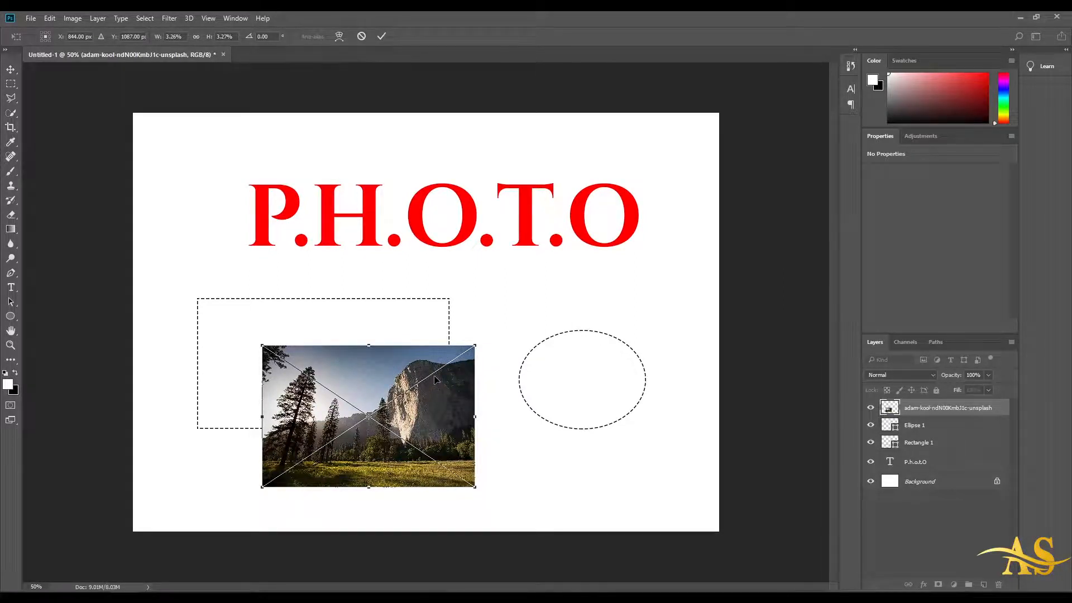
pyautogui.moveTo(471, 346); pyautogui.dragTo(511, 336)
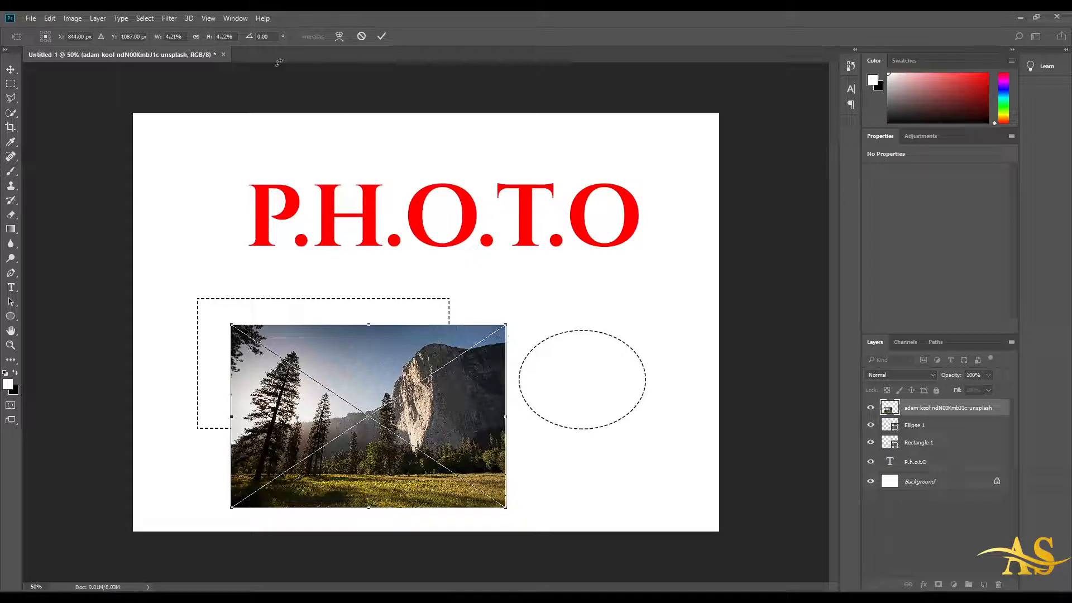
# Link the photo's width and height, resize it to about 3.70% in the canvas's lower-left corner and commit the placement
pyautogui.click(196, 36)
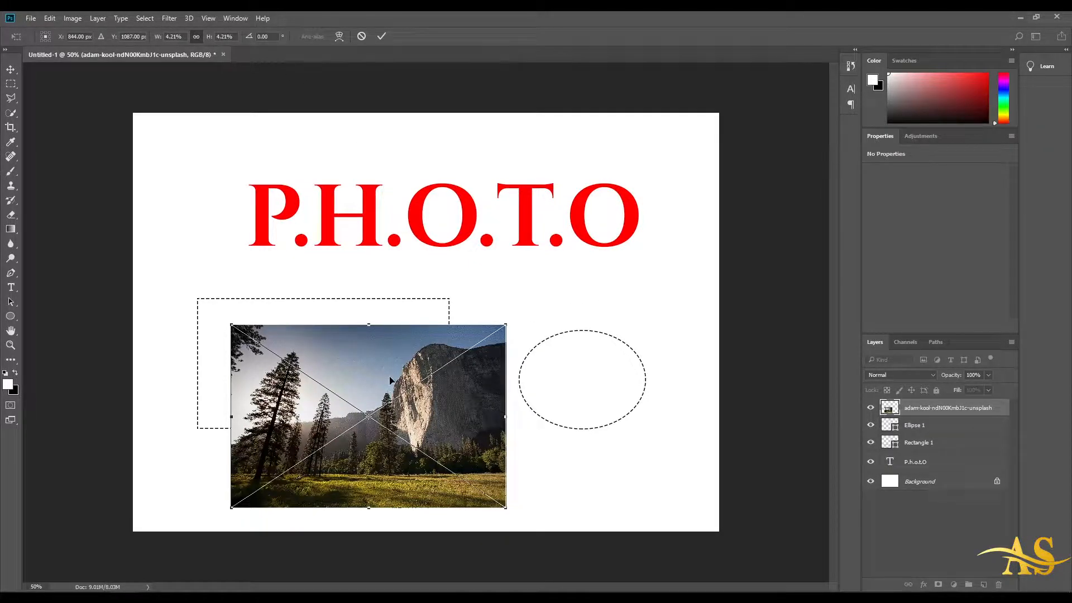
pyautogui.moveTo(385, 380); pyautogui.dragTo(405, 344)
pyautogui.moveTo(521, 287); pyautogui.dragTo(617, 318)
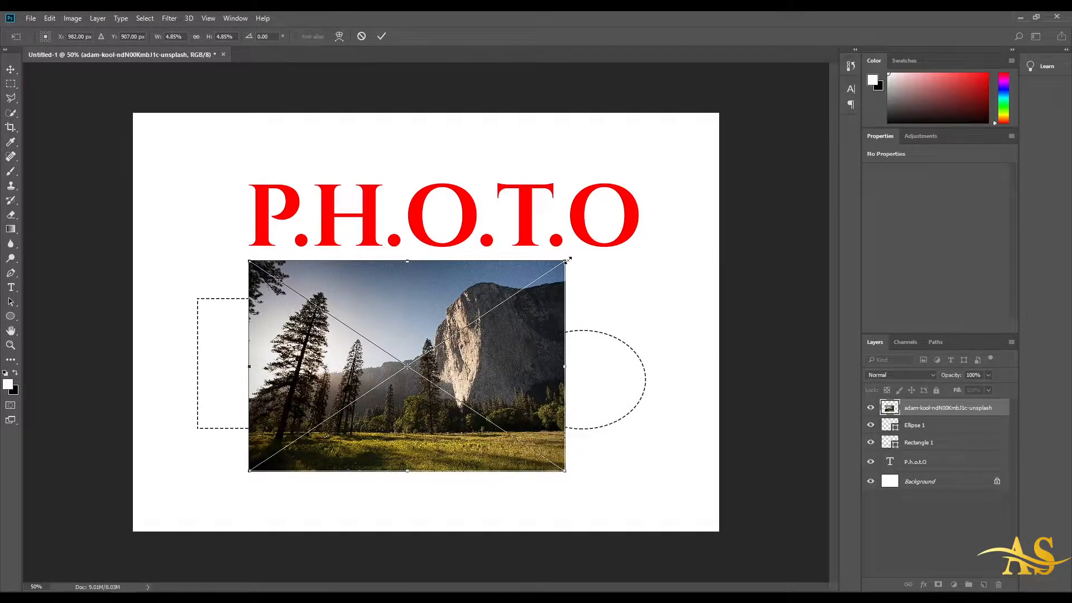
pyautogui.moveTo(564, 261)
pyautogui.mouseDown()
pyautogui.moveTo(526, 171)
pyautogui.moveTo(597, 360)
pyautogui.moveTo(522, 175)
pyautogui.moveTo(444, 347)
pyautogui.moveTo(645, 242)
pyautogui.moveTo(365, 198)
pyautogui.moveTo(613, 353)
pyautogui.moveTo(581, 264)
pyautogui.mouseUp()
pyautogui.moveTo(564, 261); pyautogui.dragTo(527, 286)
pyautogui.moveTo(468, 340); pyautogui.dragTo(343, 415)
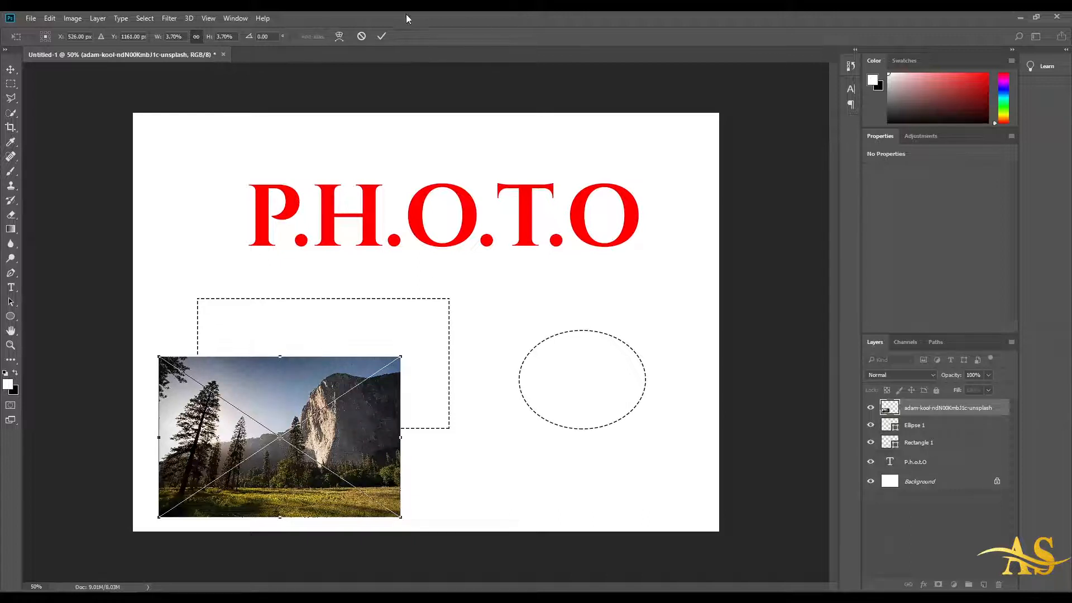
pyautogui.click(382, 36)
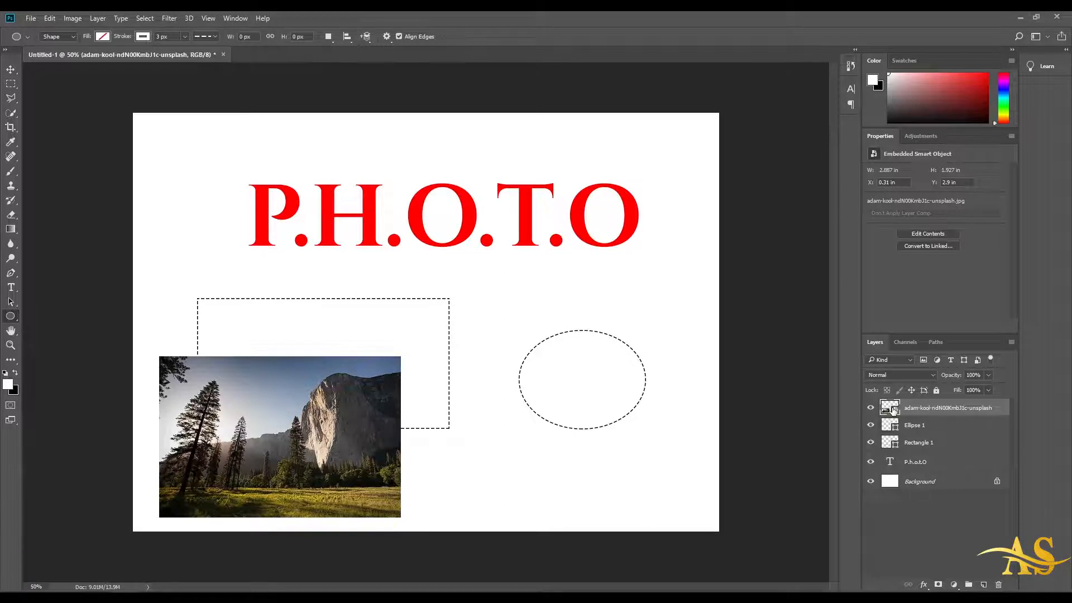
# Review Always Create Smart Objects when Placing in the General preferences, leave it enabled and accept the dialog
pyautogui.click(50, 18)
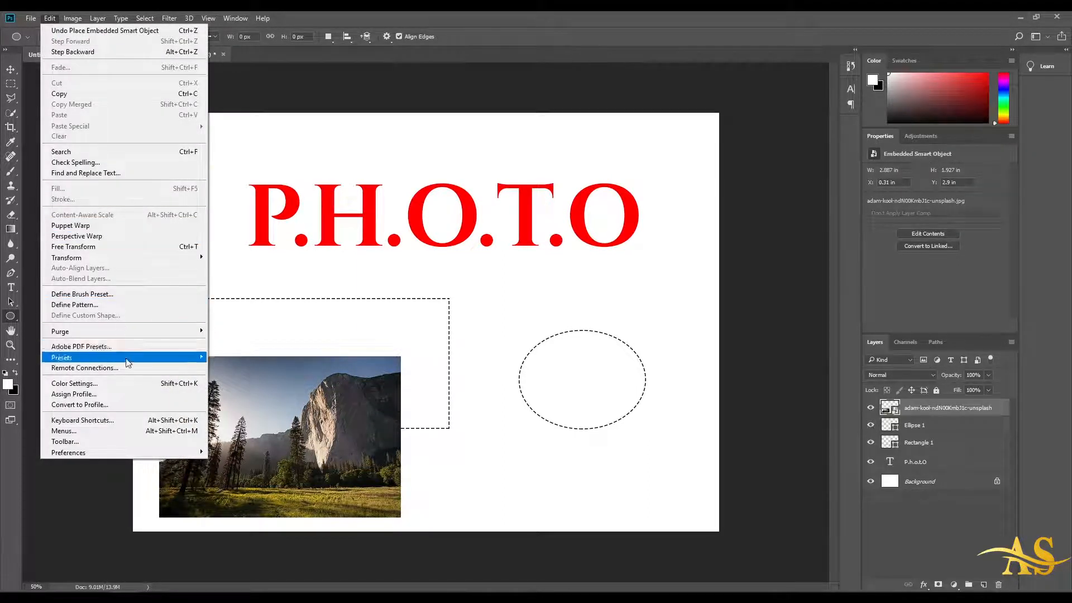
pyautogui.moveTo(137, 448)
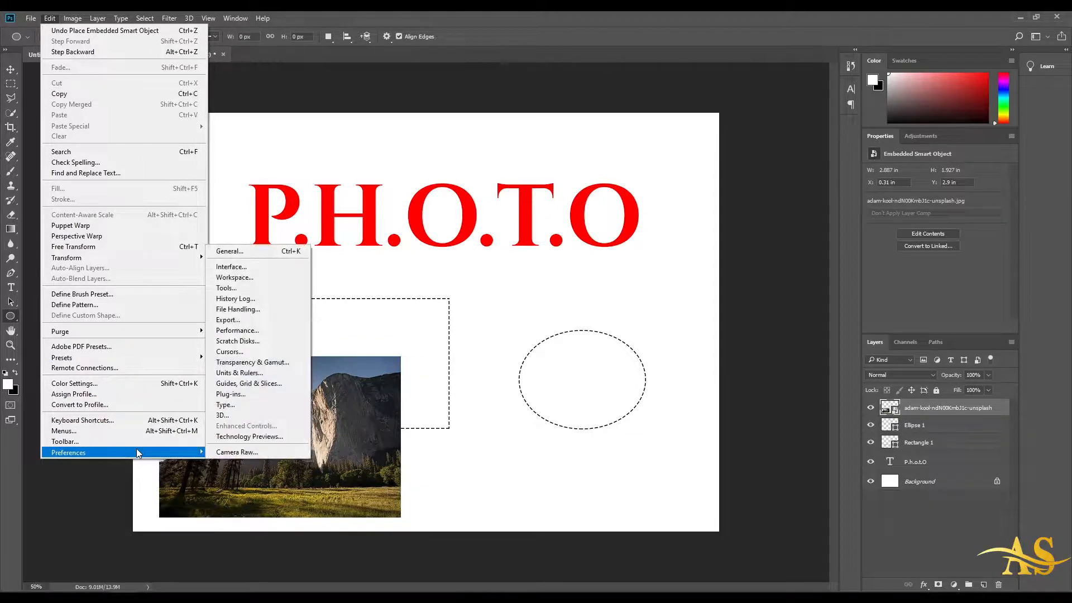
pyautogui.click(288, 253)
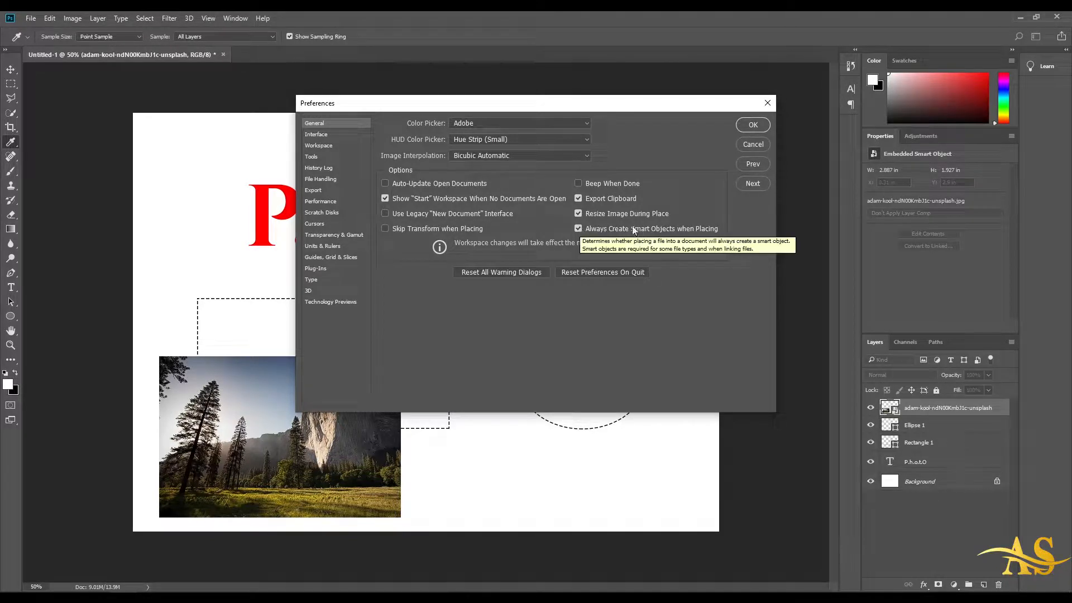
pyautogui.click(578, 228)
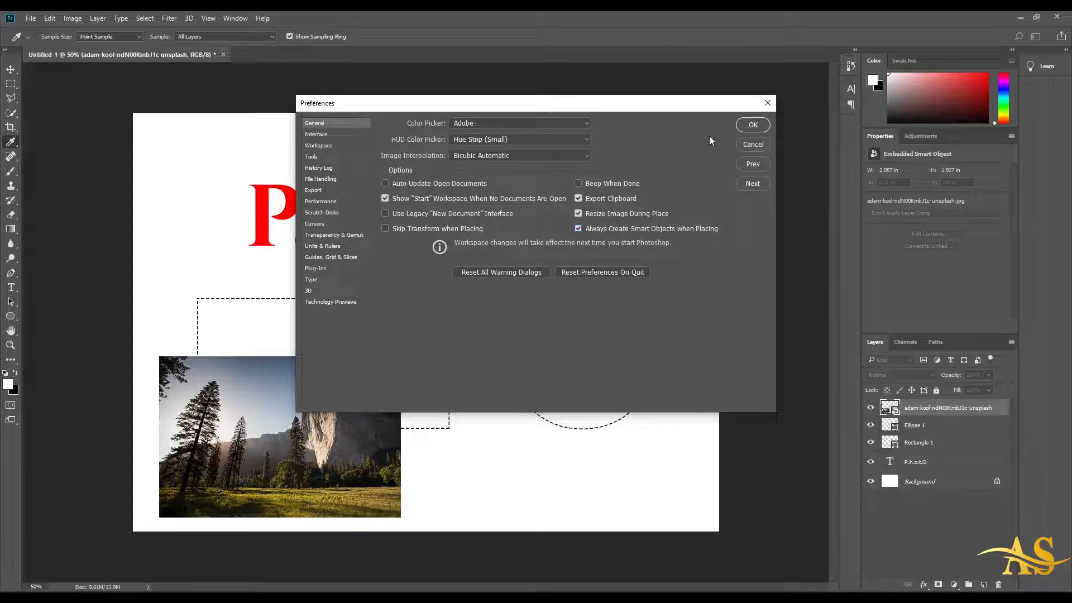
pyautogui.click(740, 126)
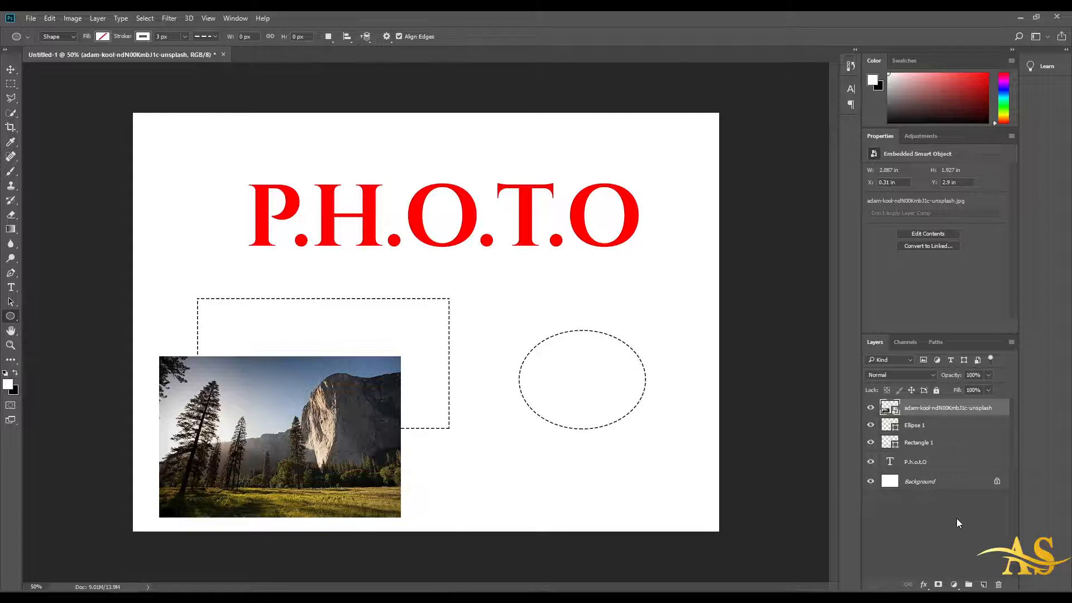
# Look through the adjustment layer types, display the Adjustments options and enlarge the colour picker area above them
pyautogui.click(954, 584)
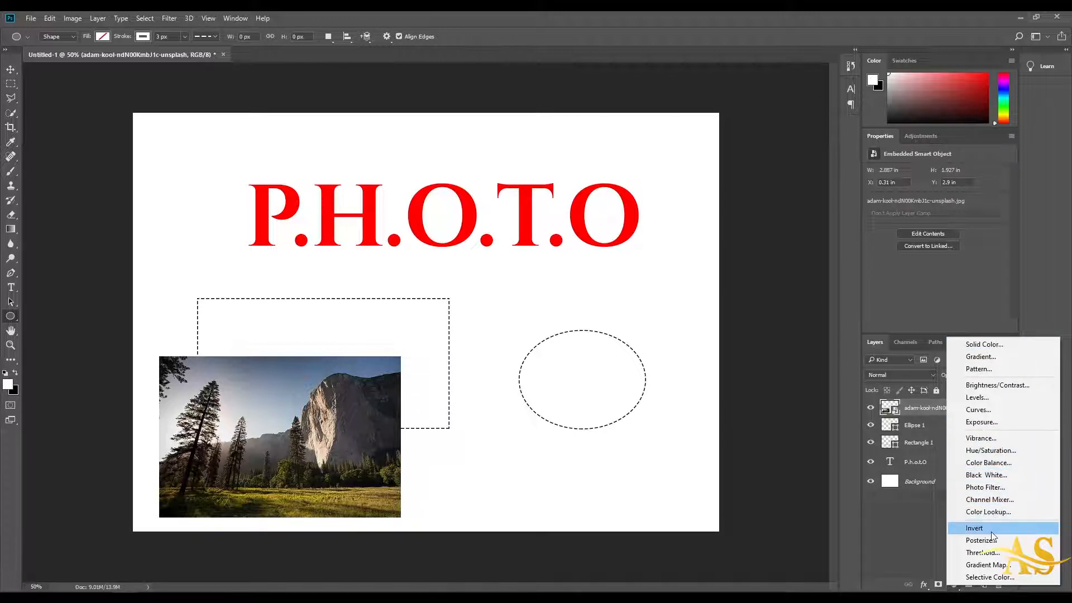
pyautogui.press('Escape')
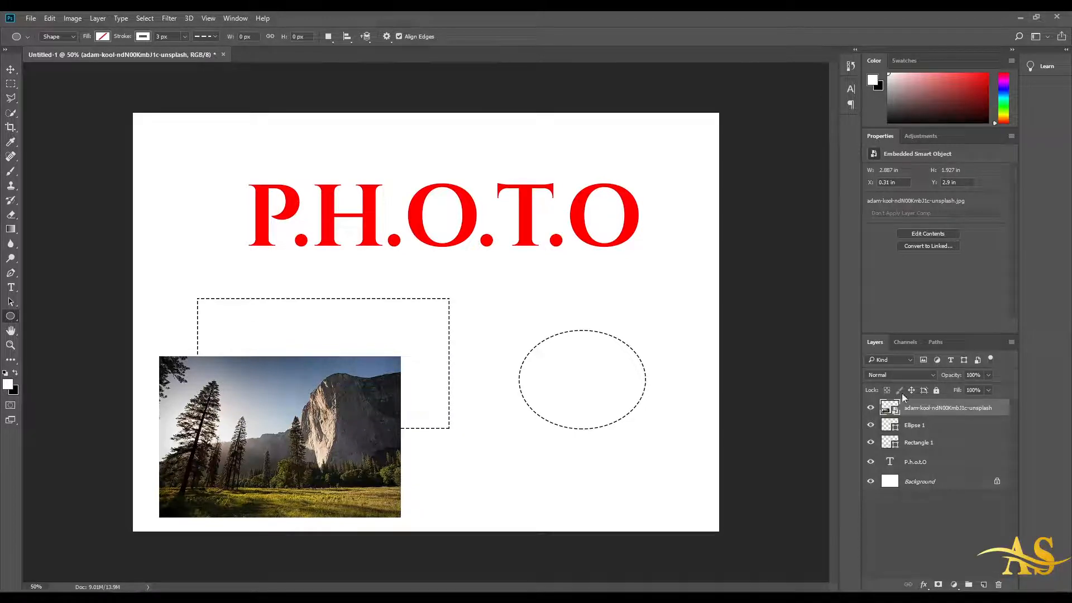
pyautogui.click(230, 19)
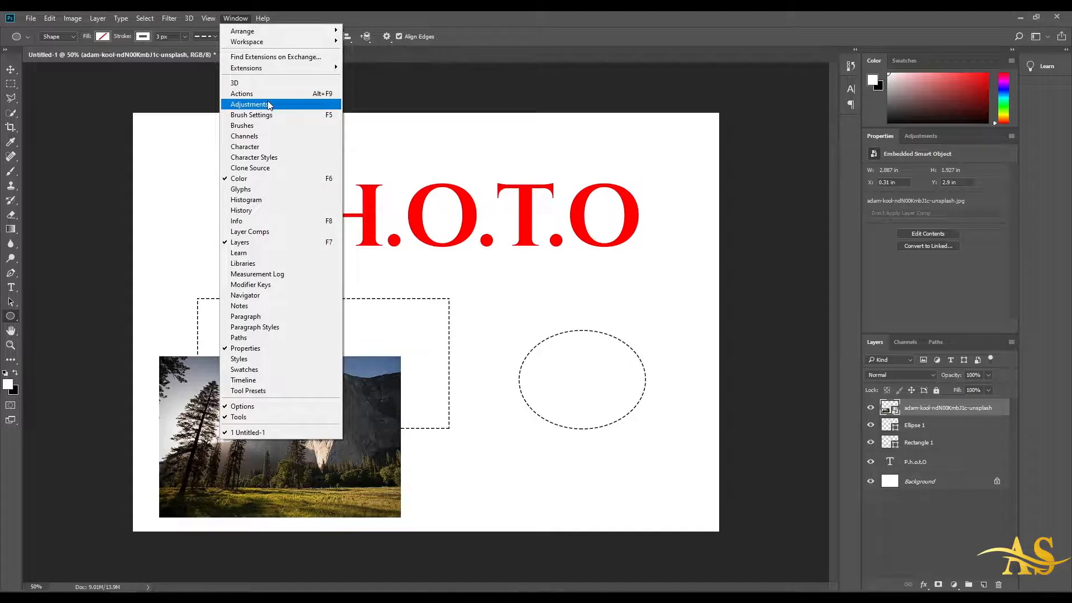
pyautogui.click(269, 105)
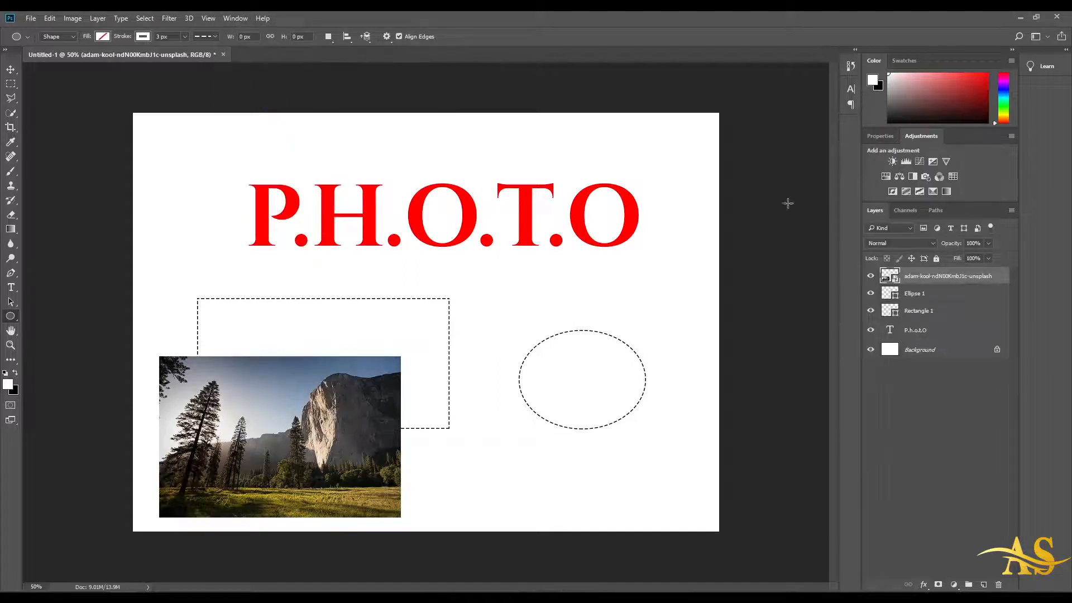
pyautogui.moveTo(905, 201); pyautogui.dragTo(905, 258)
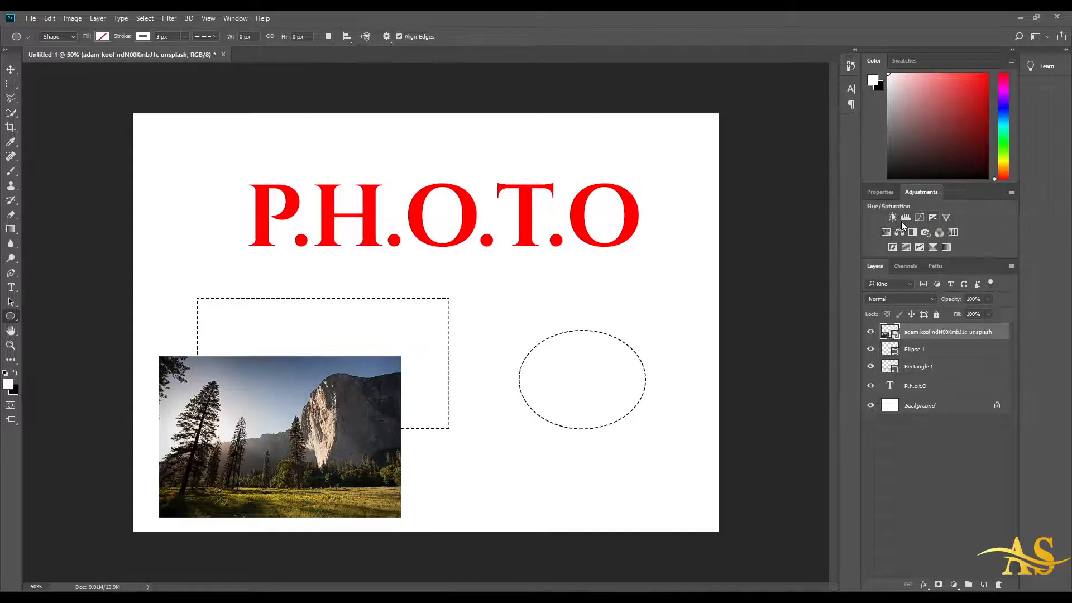
pyautogui.moveTo(922, 191)
pyautogui.mouseDown()
pyautogui.moveTo(827, 208)
pyautogui.moveTo(657, 132)
pyautogui.moveTo(665, 196)
pyautogui.moveTo(842, 237)
pyautogui.moveTo(936, 192)
pyautogui.mouseUp()
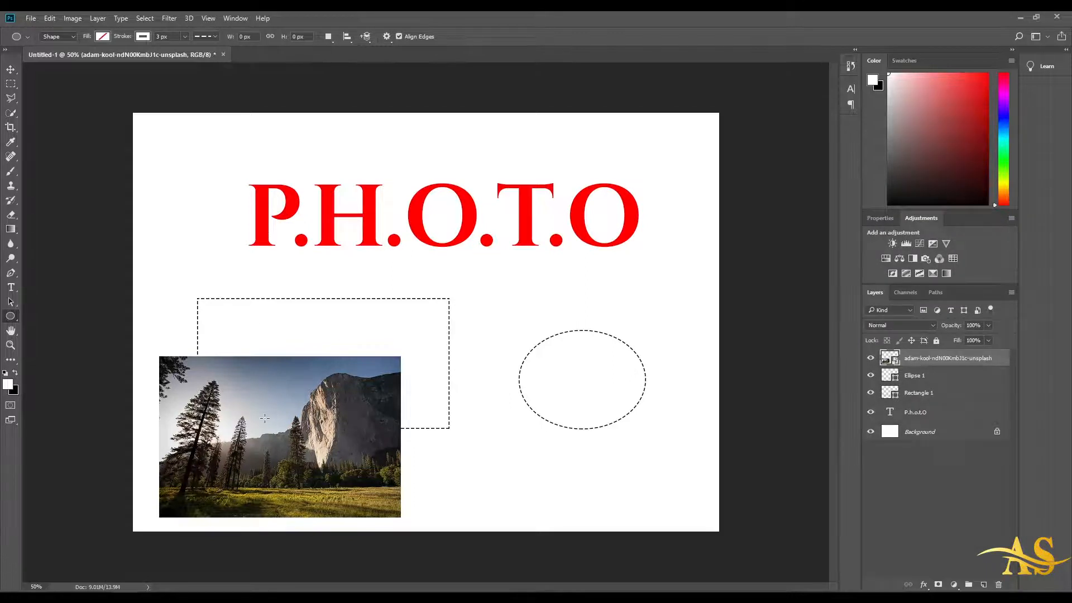
# Move the photo up between the rectangle and ellipse and add a Black & White adjustment layer above it
pyautogui.click(10, 69)
pyautogui.moveTo(275, 435); pyautogui.dragTo(415, 381)
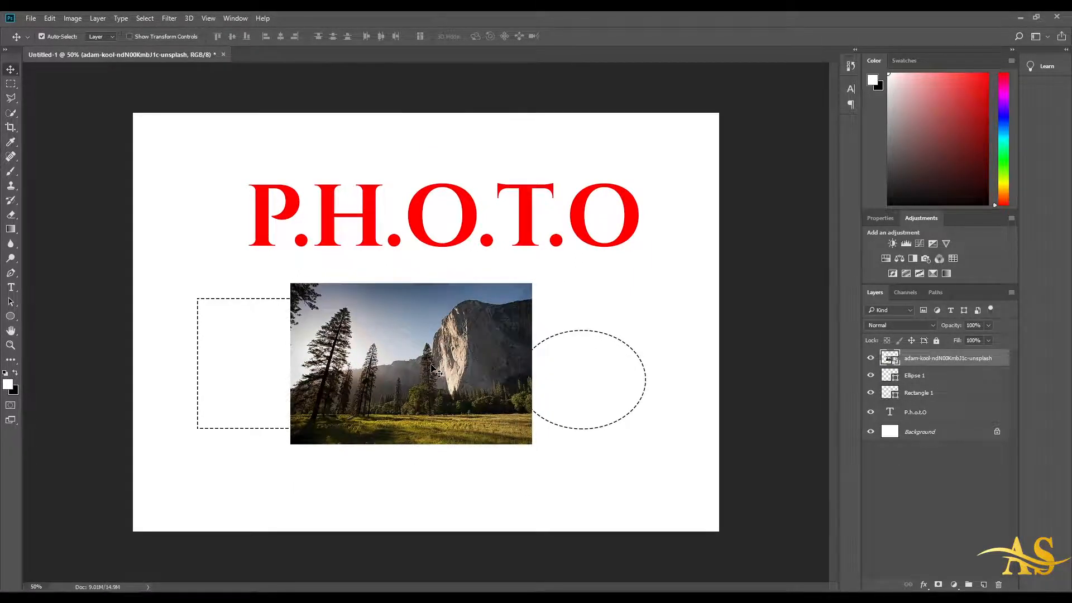
pyautogui.click(912, 258)
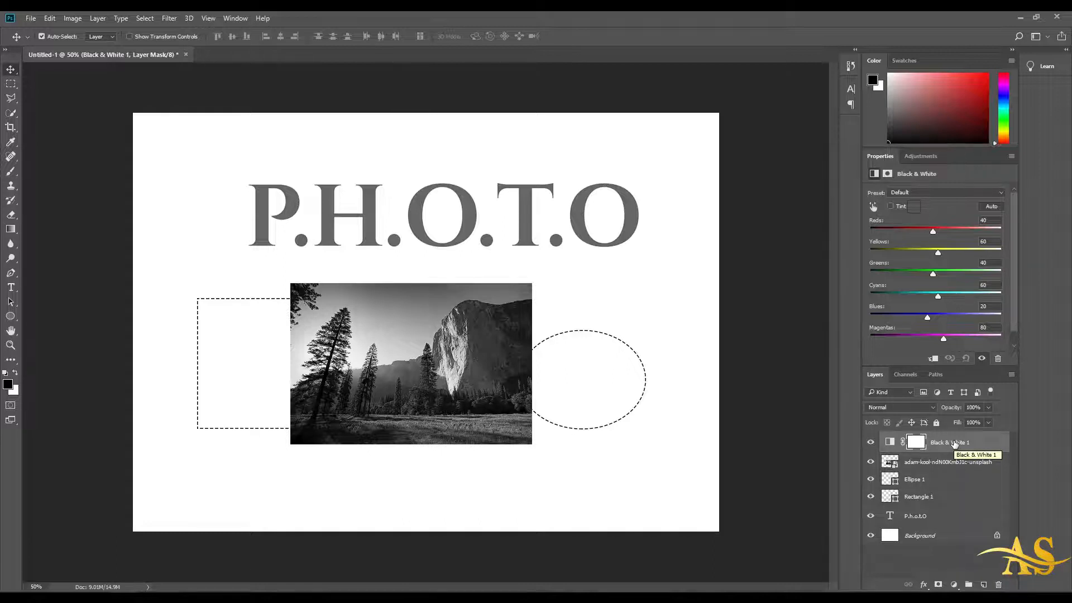
# Move the Black & White layer beneath the photo, further down beneath the rectangle, and back to the top of the stack
pyautogui.moveTo(955, 442); pyautogui.dragTo(957, 471)
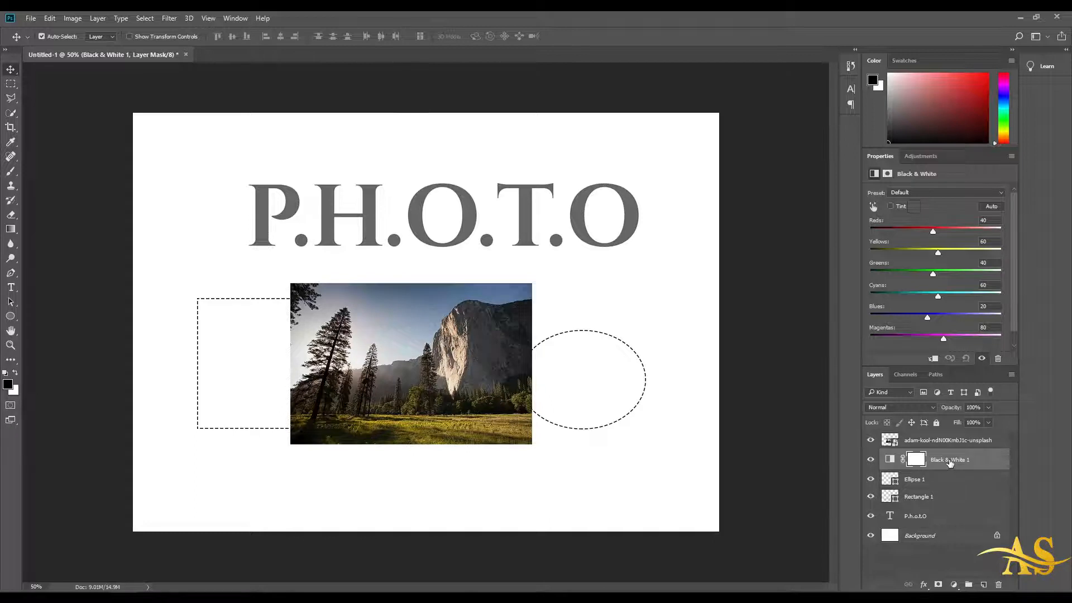
pyautogui.moveTo(950, 462); pyautogui.dragTo(948, 507)
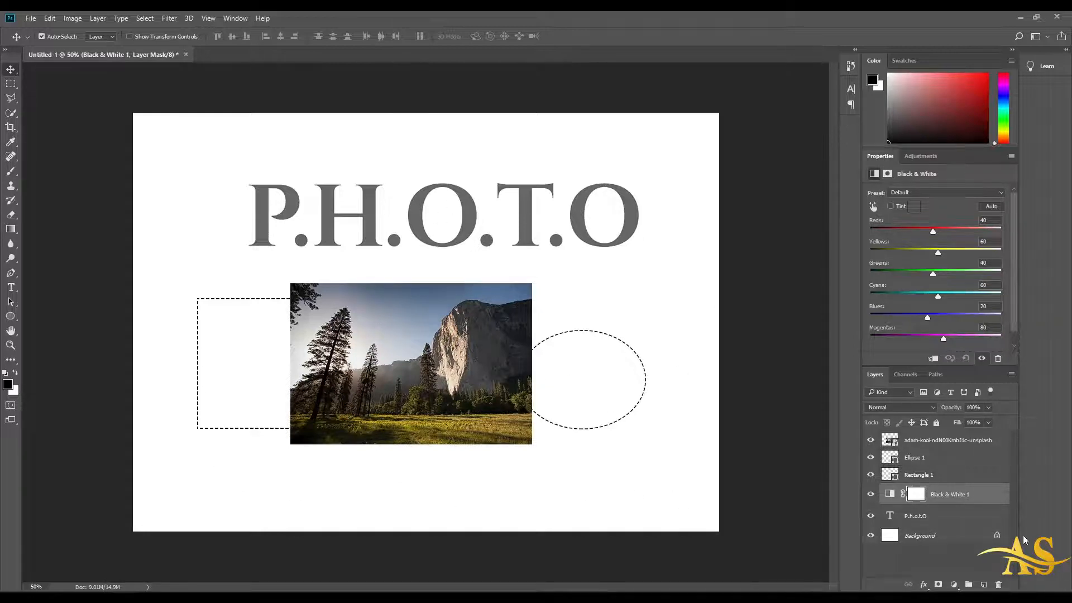
pyautogui.moveTo(957, 505); pyautogui.dragTo(965, 440)
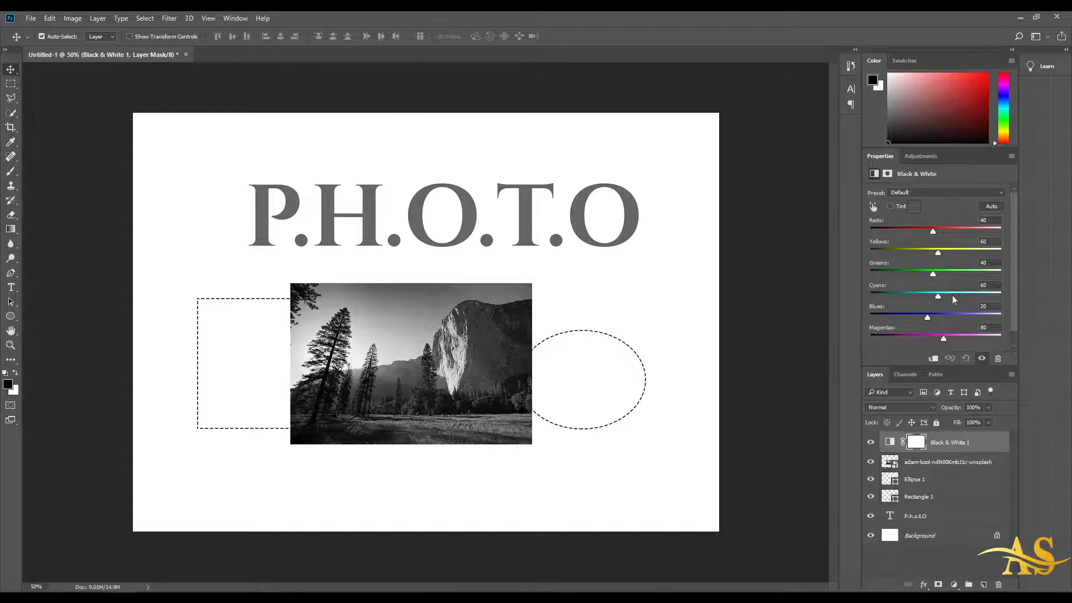
# Set the ellipse's fill colour to red
pyautogui.click(943, 480)
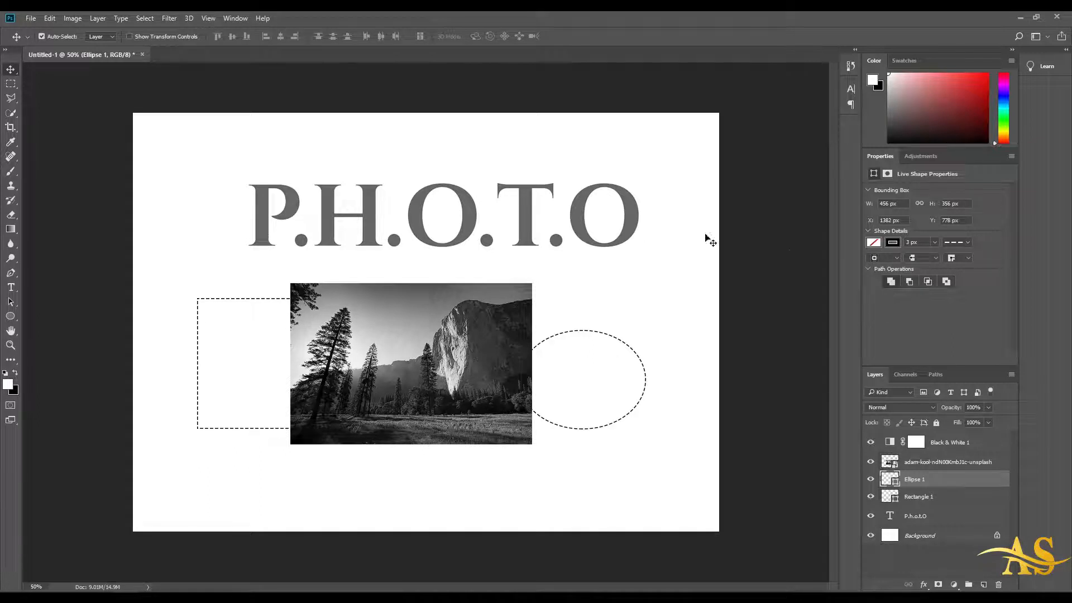
pyautogui.click(873, 242)
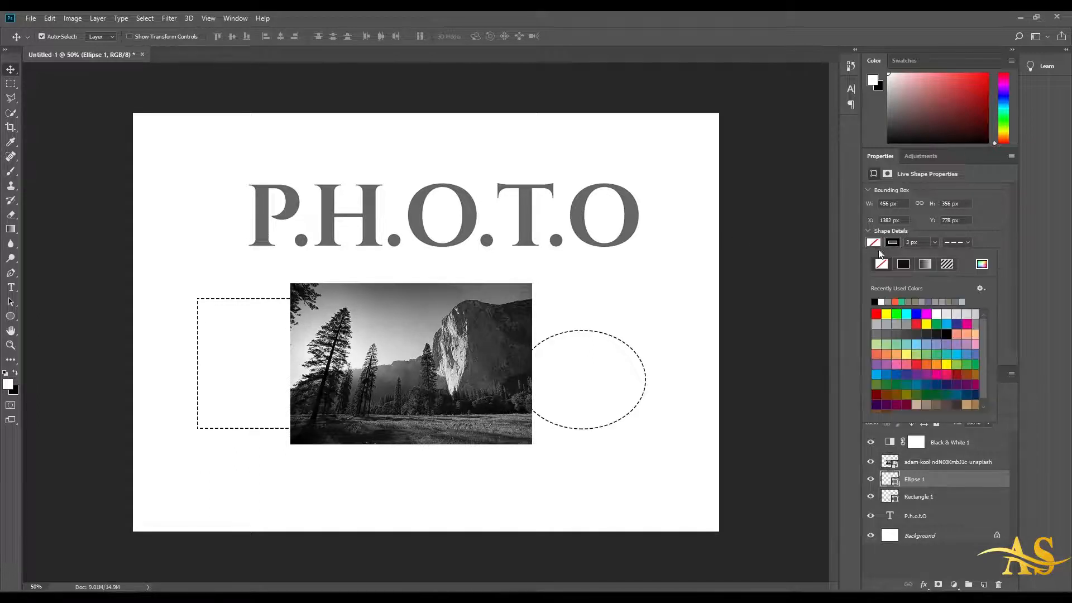
pyautogui.click(876, 313)
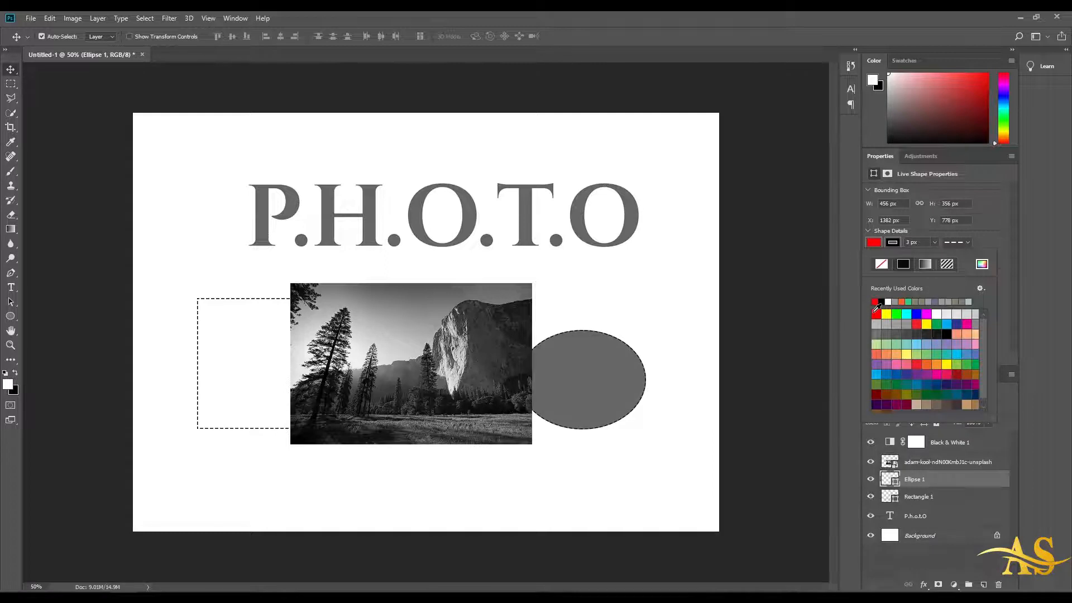
pyautogui.click(944, 463)
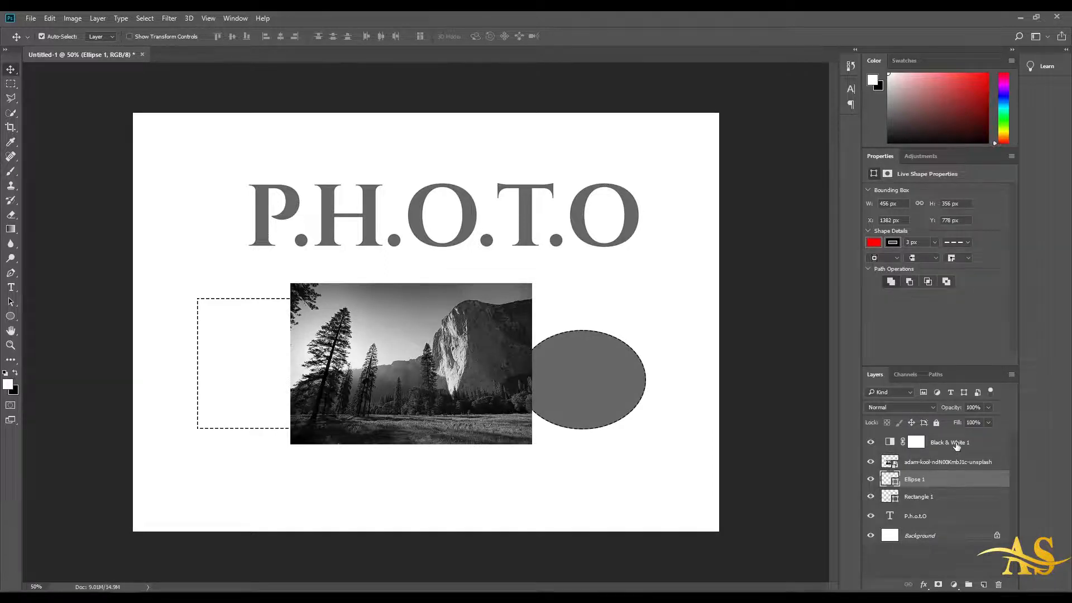
# Move the Black & White adjustment layer beneath the P.H.O.T.O text, directly above the Background, and select the rectangle's layer
pyautogui.click(956, 444)
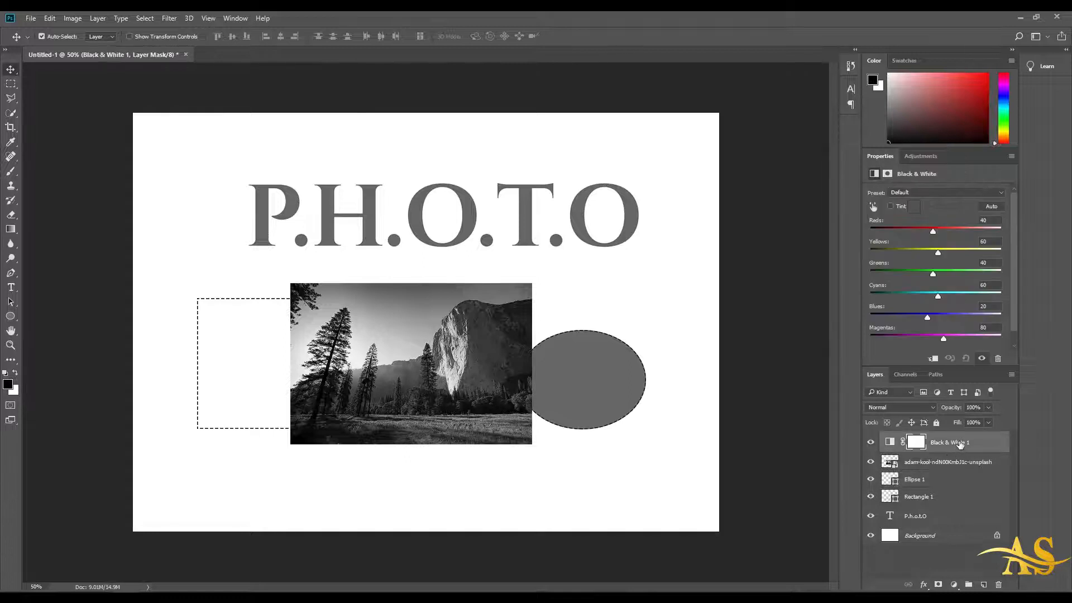
pyautogui.moveTo(959, 444); pyautogui.dragTo(959, 523)
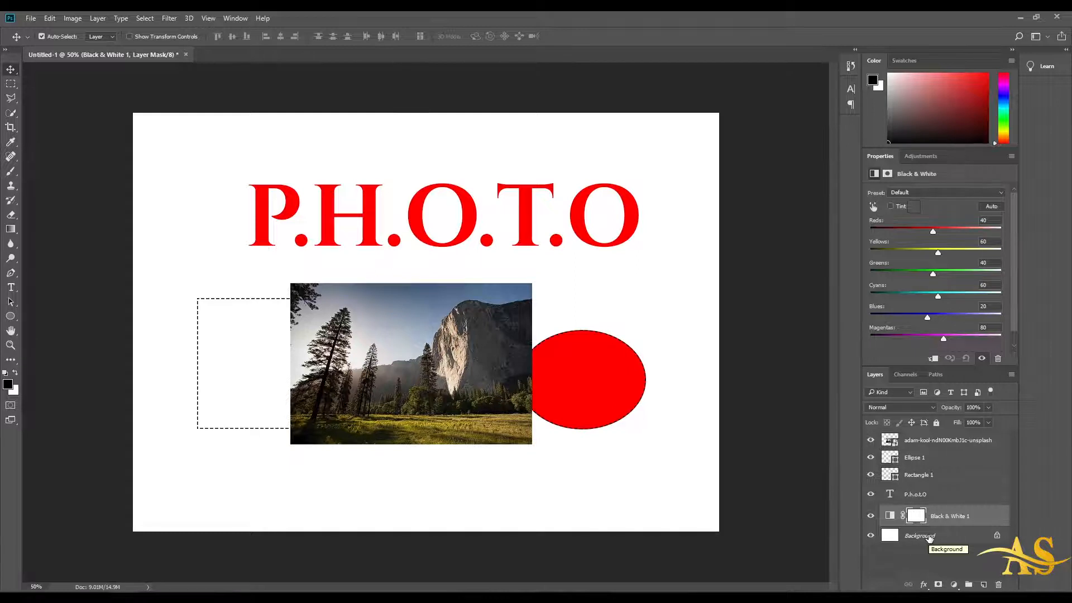
pyautogui.click(923, 475)
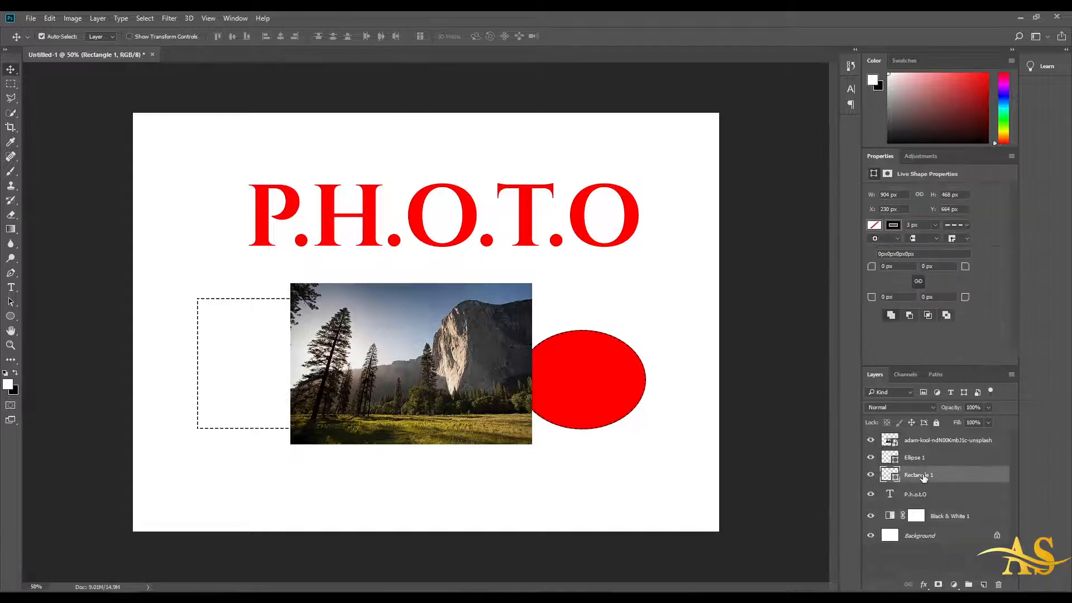
# Fill the rectangle with yellow and spread the text, rectangle, ellipse and photo apart on the canvas so they no longer overlap
pyautogui.click(874, 225)
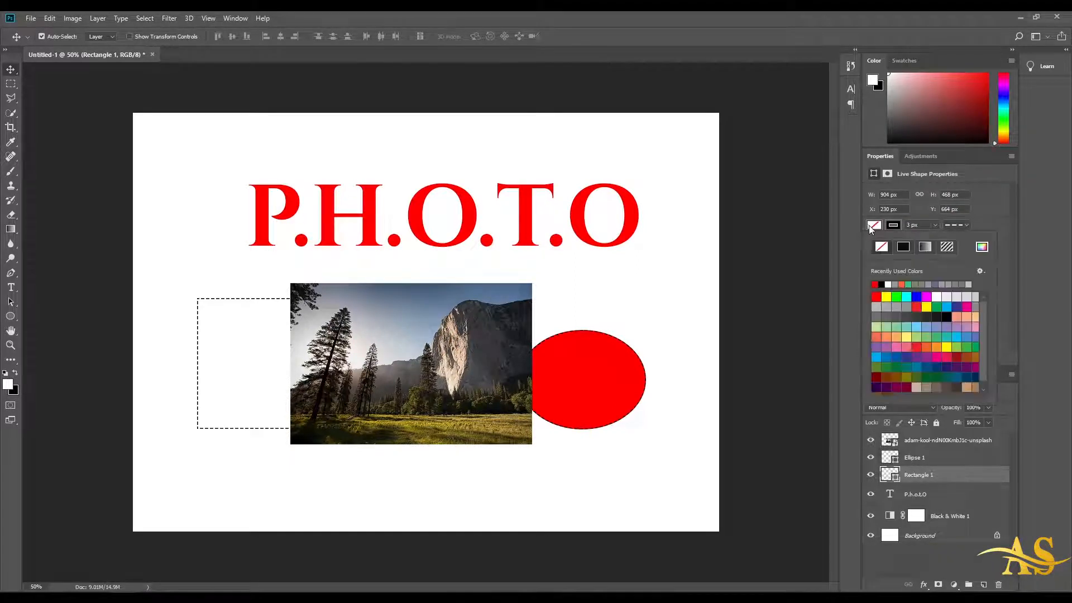
pyautogui.click(885, 296)
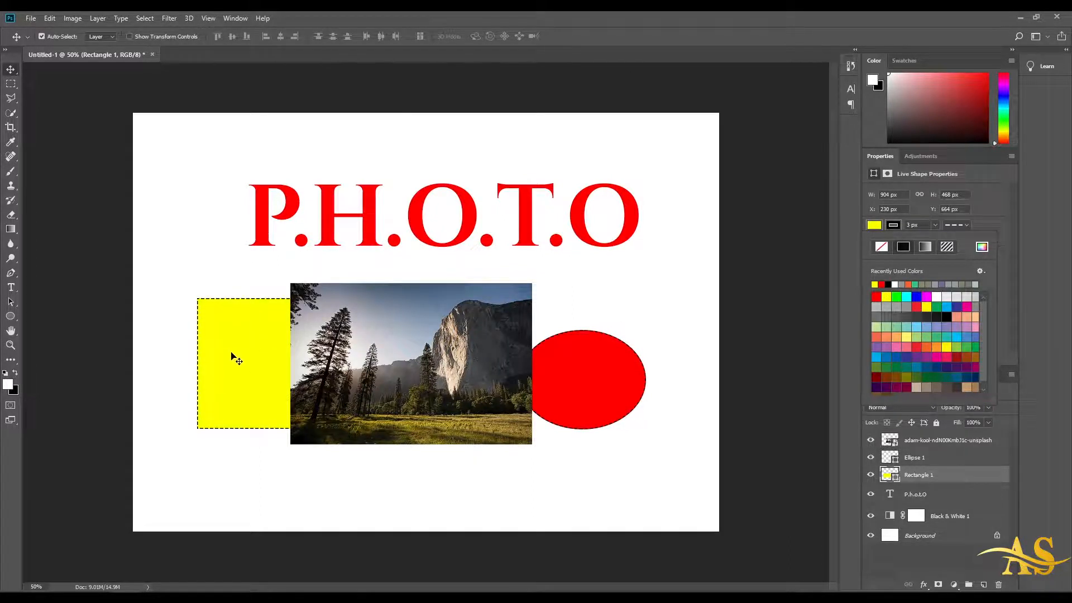
pyautogui.moveTo(429, 349); pyautogui.dragTo(453, 469)
pyautogui.moveTo(360, 342); pyautogui.dragTo(314, 294)
pyautogui.moveTo(468, 240); pyautogui.dragTo(475, 193)
pyautogui.moveTo(343, 304); pyautogui.dragTo(343, 271)
pyautogui.moveTo(637, 378); pyautogui.dragTo(663, 290)
pyautogui.moveTo(456, 484); pyautogui.dragTo(530, 429)
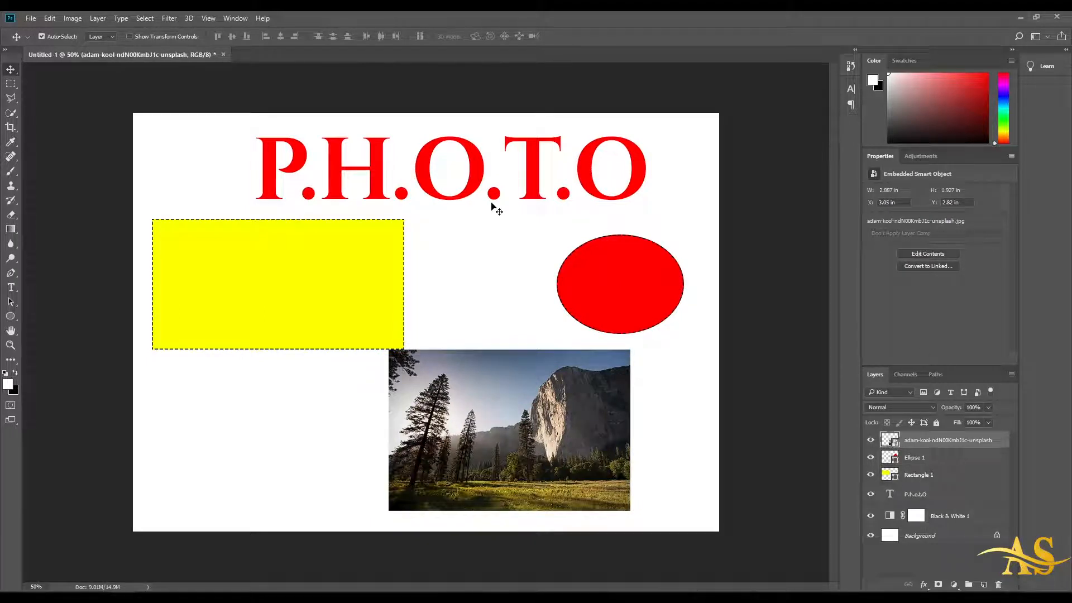
# Set the ellipse's fill colour to blue (#3a2edd)
pyautogui.click(940, 456)
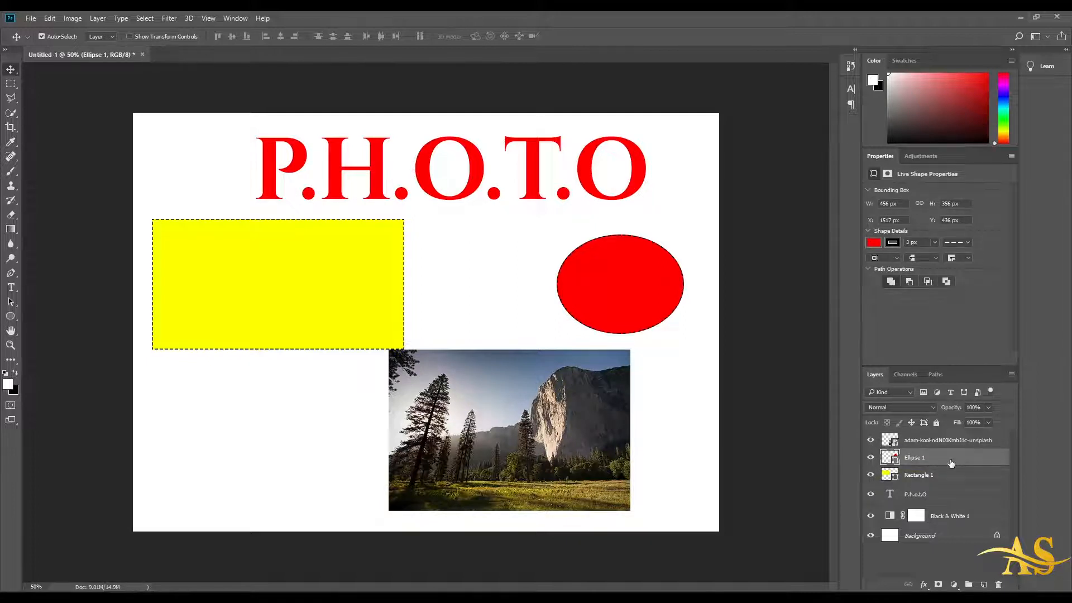
pyautogui.doubleClick(891, 458)
pyautogui.moveTo(776, 390); pyautogui.dragTo(775, 321)
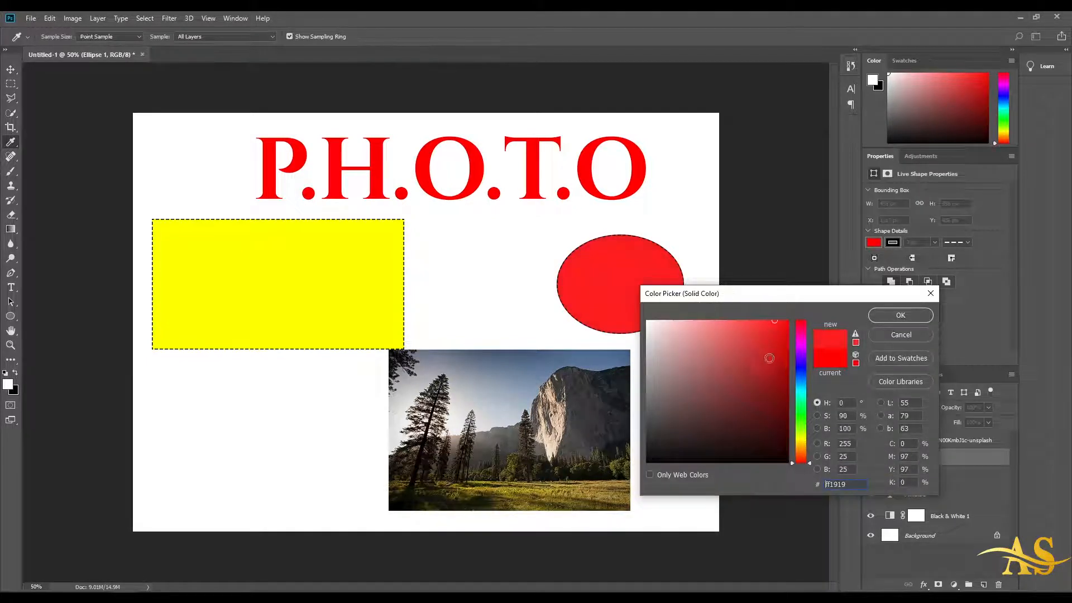
pyautogui.click(770, 358)
pyautogui.moveTo(800, 384)
pyautogui.mouseDown()
pyautogui.moveTo(801, 367)
pyautogui.moveTo(739, 349)
pyautogui.moveTo(749, 355)
pyautogui.moveTo(759, 339)
pyautogui.mouseUp()
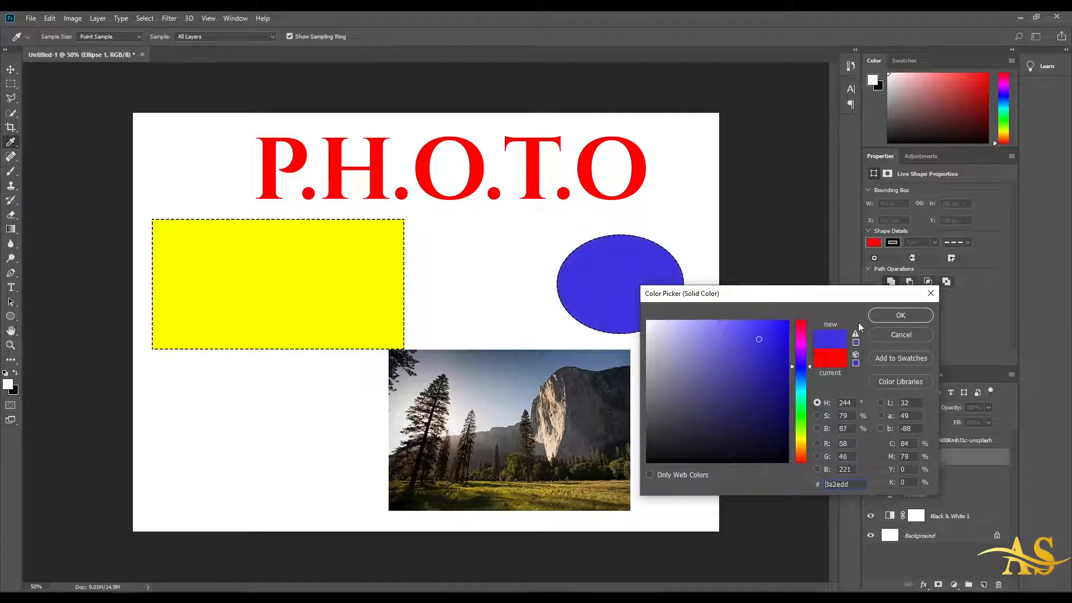
pyautogui.click(892, 317)
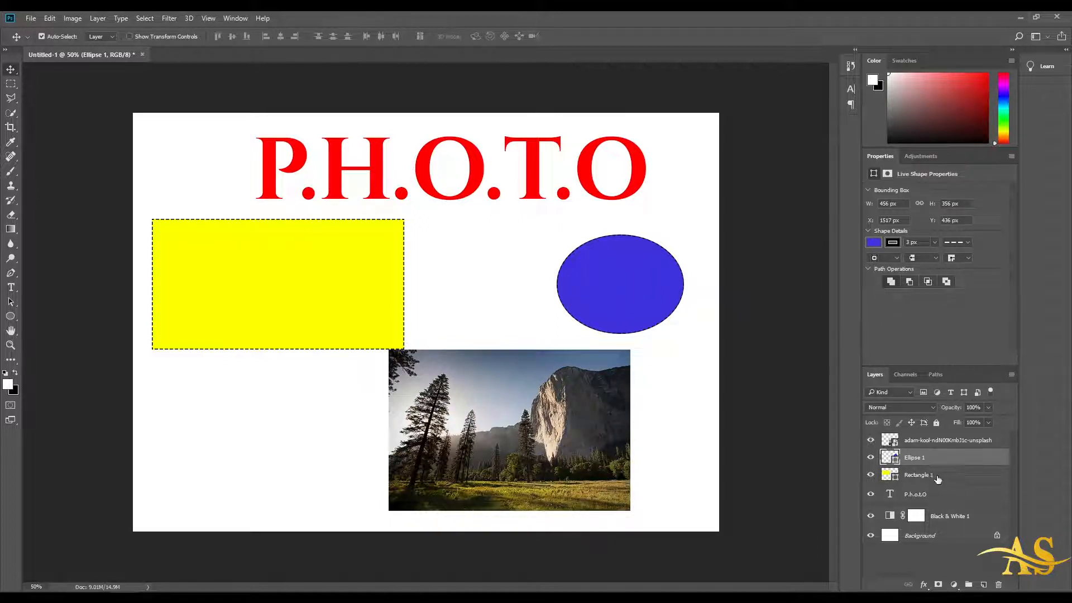
# Recolour the ellipse grey-blue (#5b7694) by sampling the sky in the photo after trying other colours
pyautogui.doubleClick(889, 457)
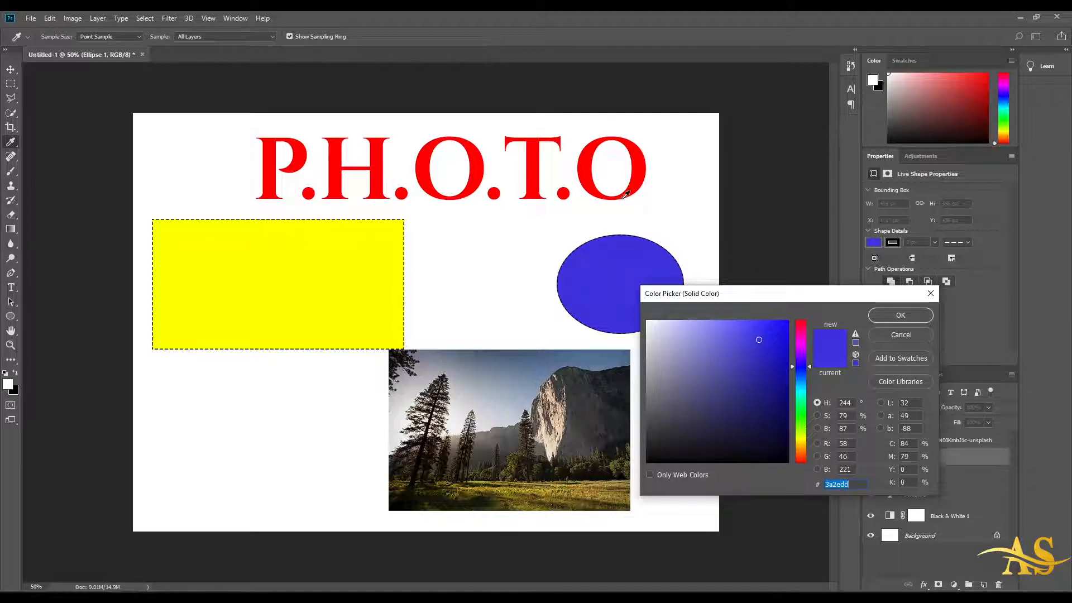
pyautogui.click(780, 333)
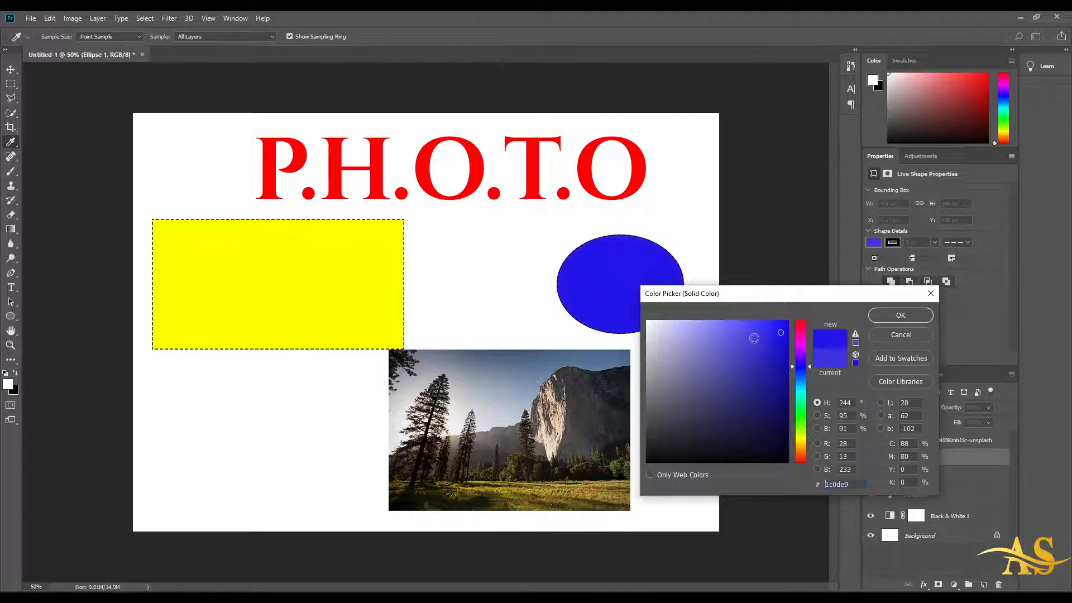
pyautogui.moveTo(770, 359); pyautogui.dragTo(769, 387)
pyautogui.click(799, 335)
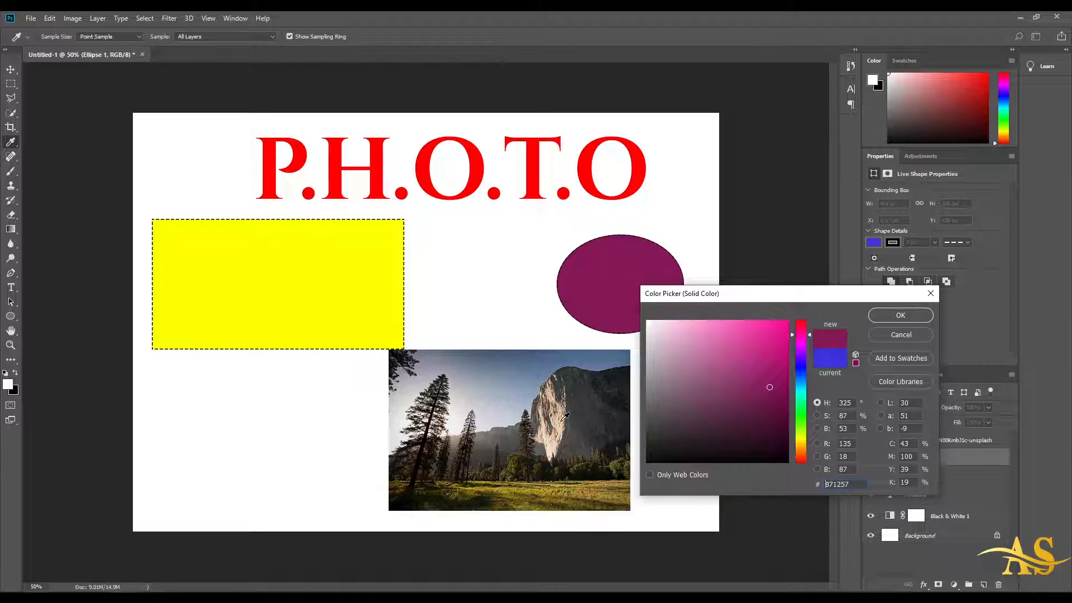
pyautogui.click(562, 423)
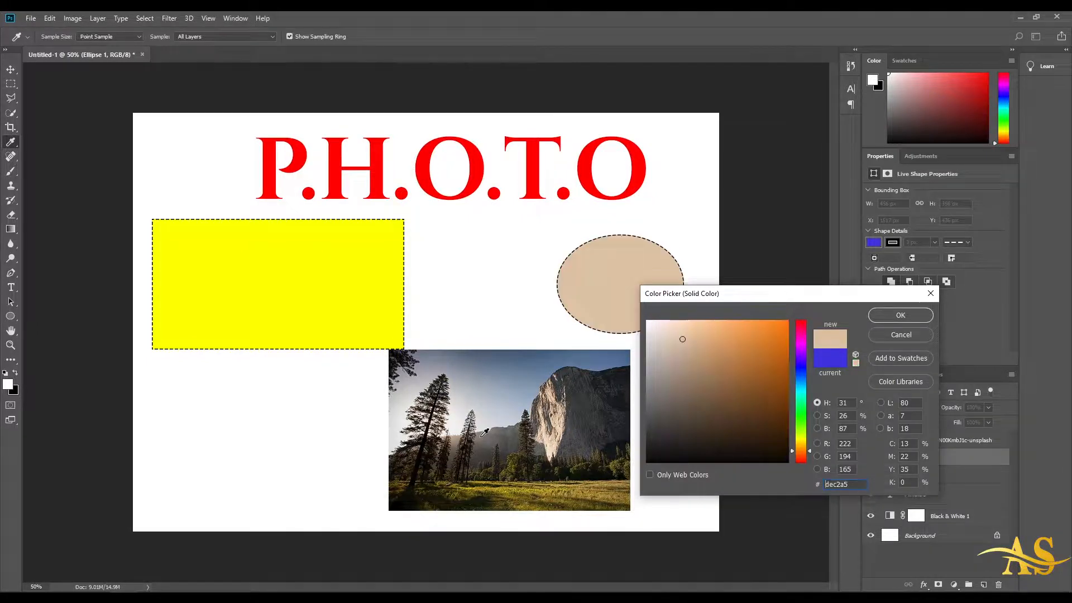
pyautogui.click(549, 490)
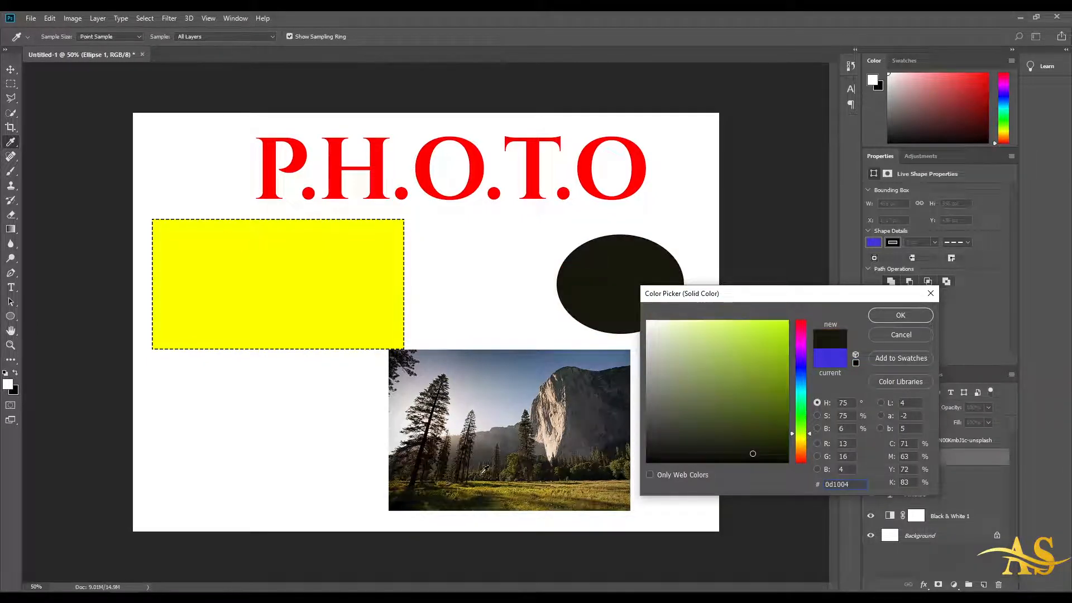
pyautogui.click(373, 264)
pyautogui.click(541, 361)
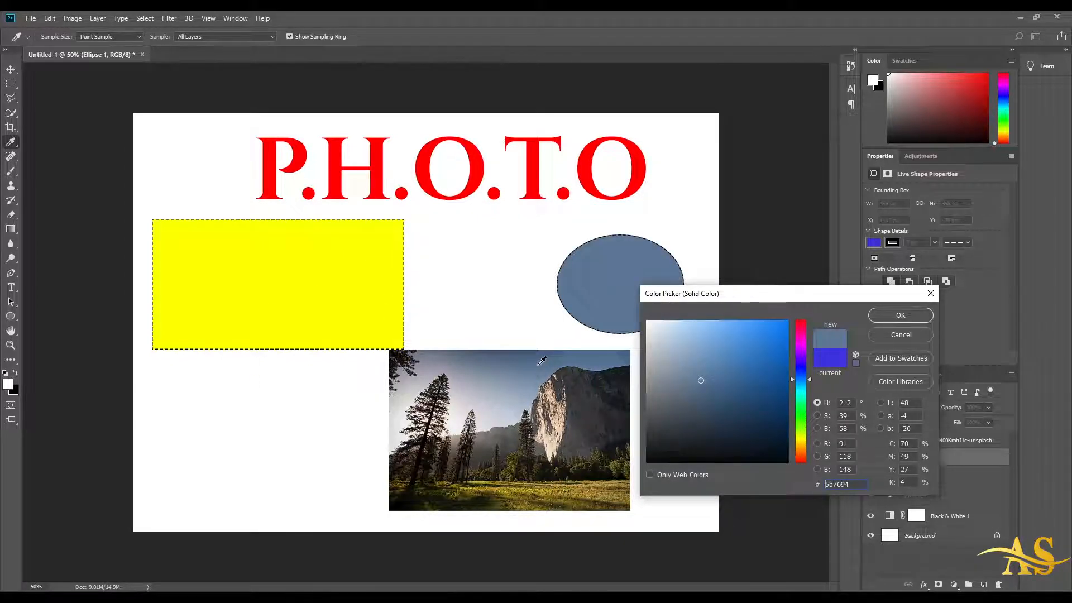
pyautogui.press('Return')
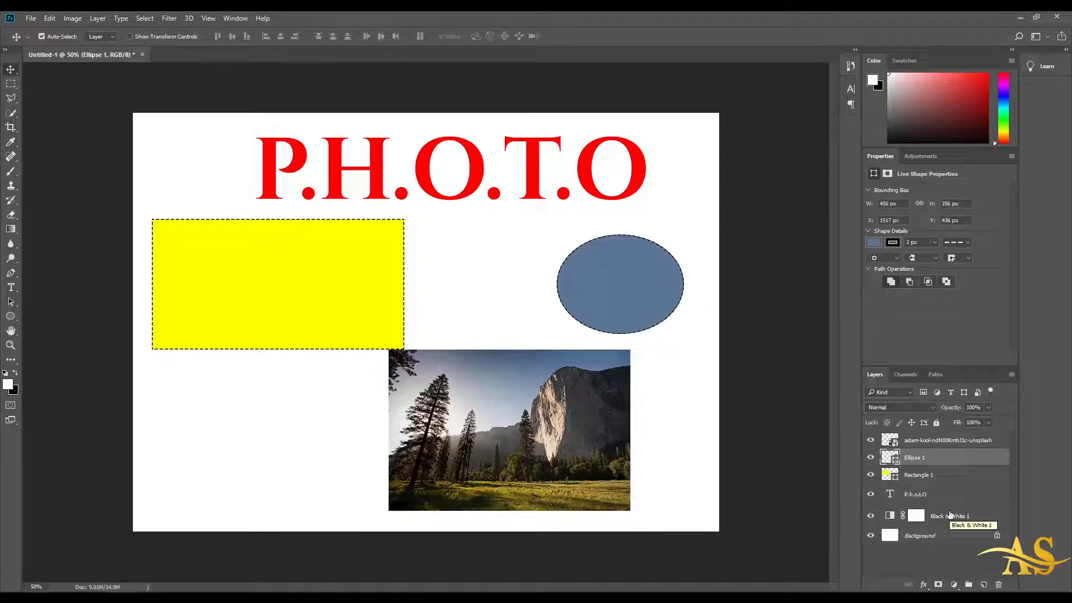
# Move the Black & White adjustment layer to the top of the stack and back down to directly above the Background
pyautogui.click(951, 515)
pyautogui.moveTo(952, 517); pyautogui.dragTo(964, 440)
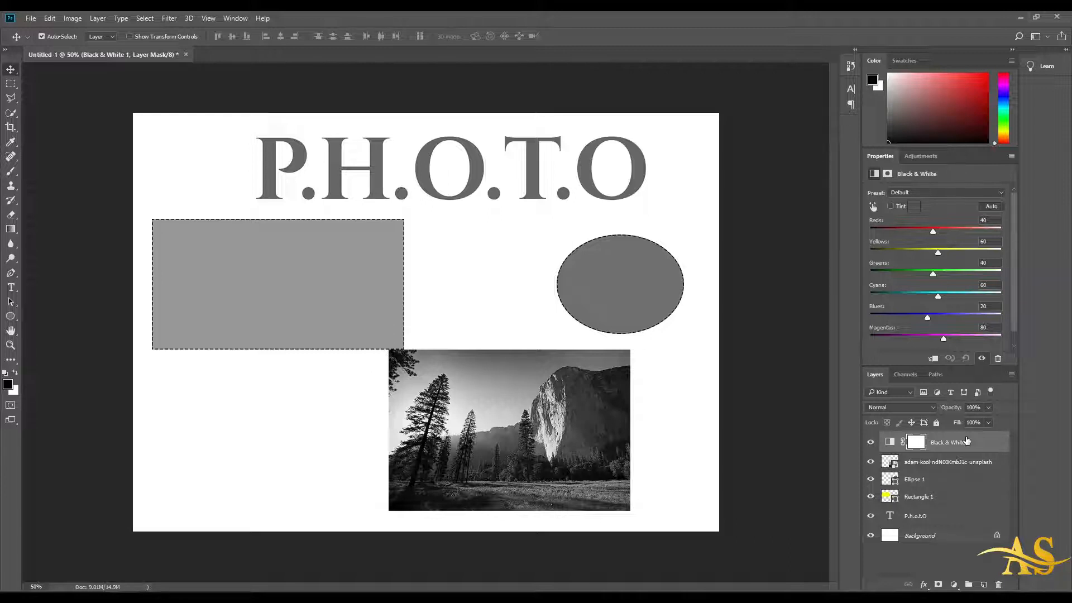
pyautogui.click(922, 516)
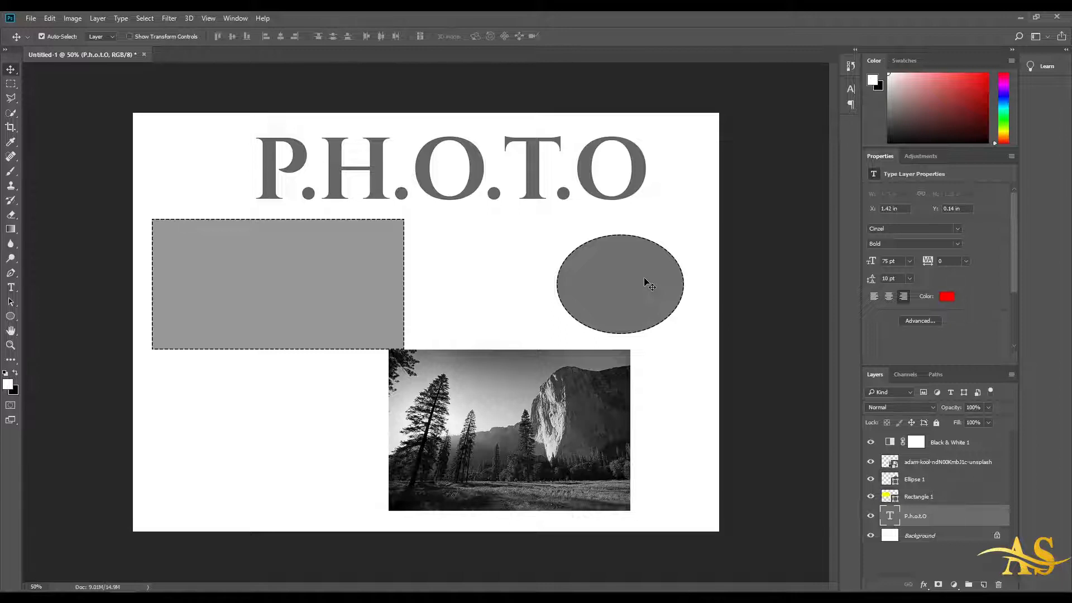
pyautogui.moveTo(949, 446); pyautogui.dragTo(956, 526)
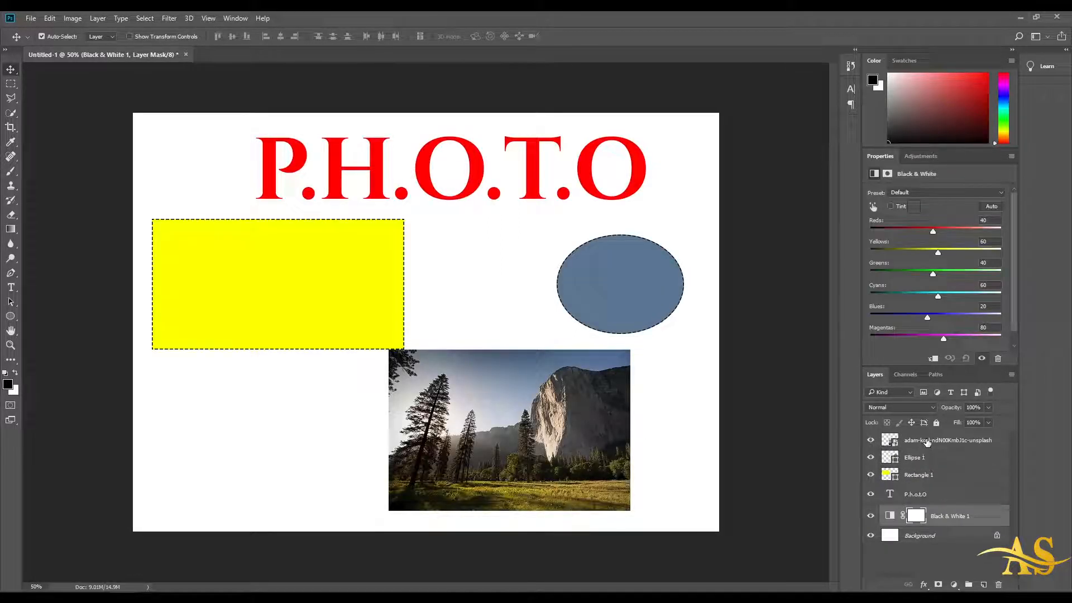
# Filter the layer list to pixel layers only and to adjustment layers only, clearing each filter again
pyautogui.click(927, 441)
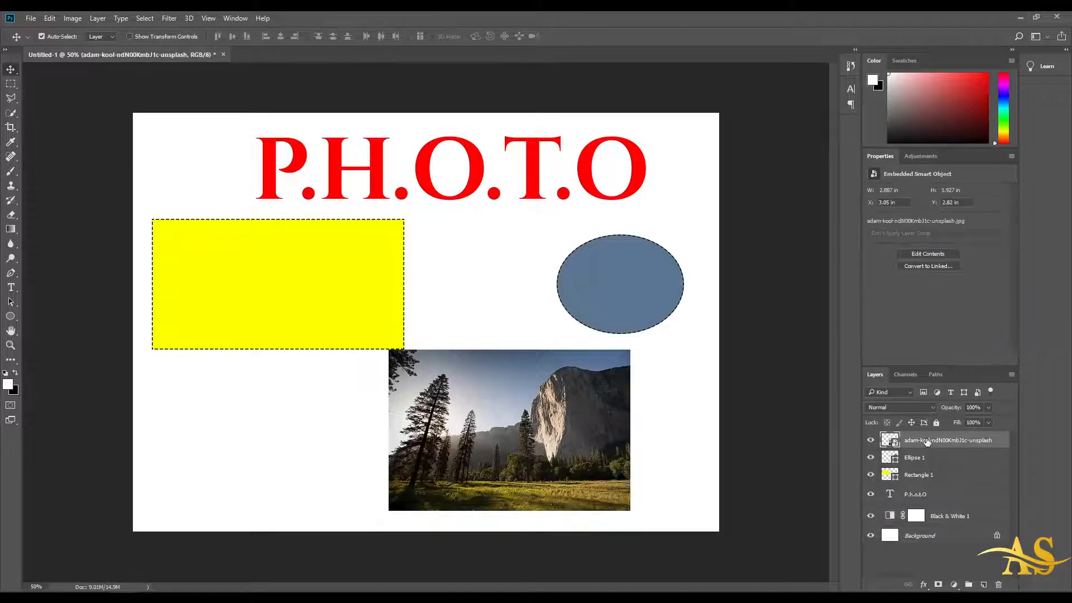
pyautogui.click(927, 392)
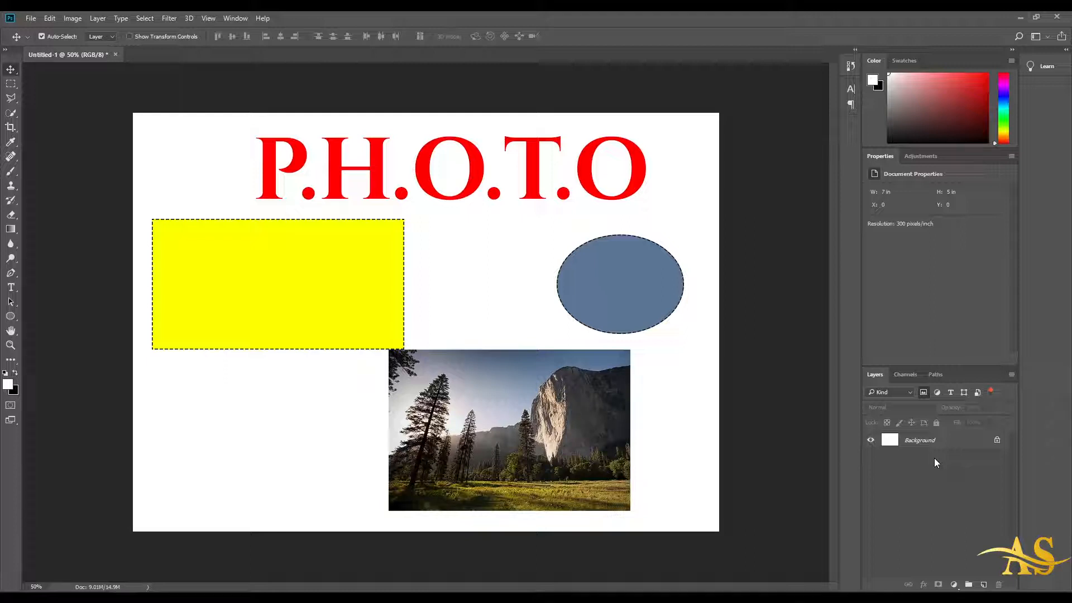
pyautogui.click(924, 392)
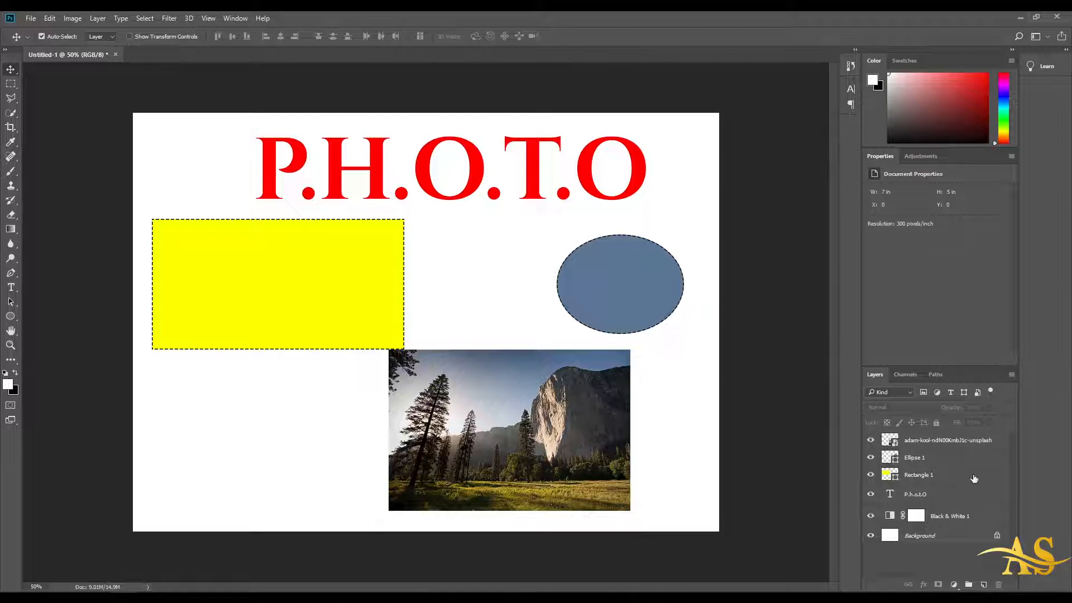
pyautogui.click(936, 393)
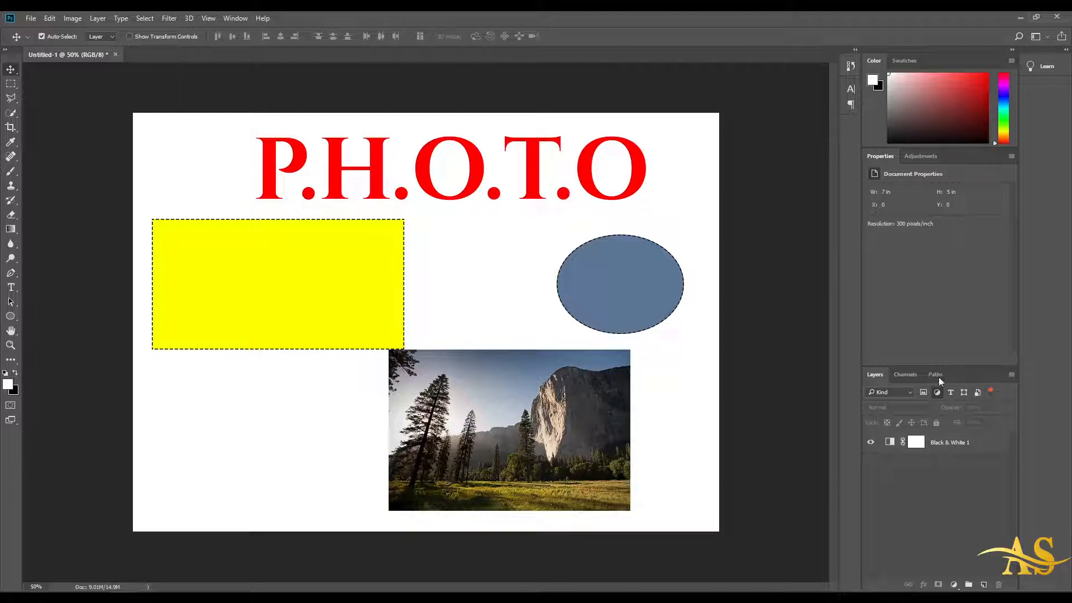
pyautogui.click(919, 155)
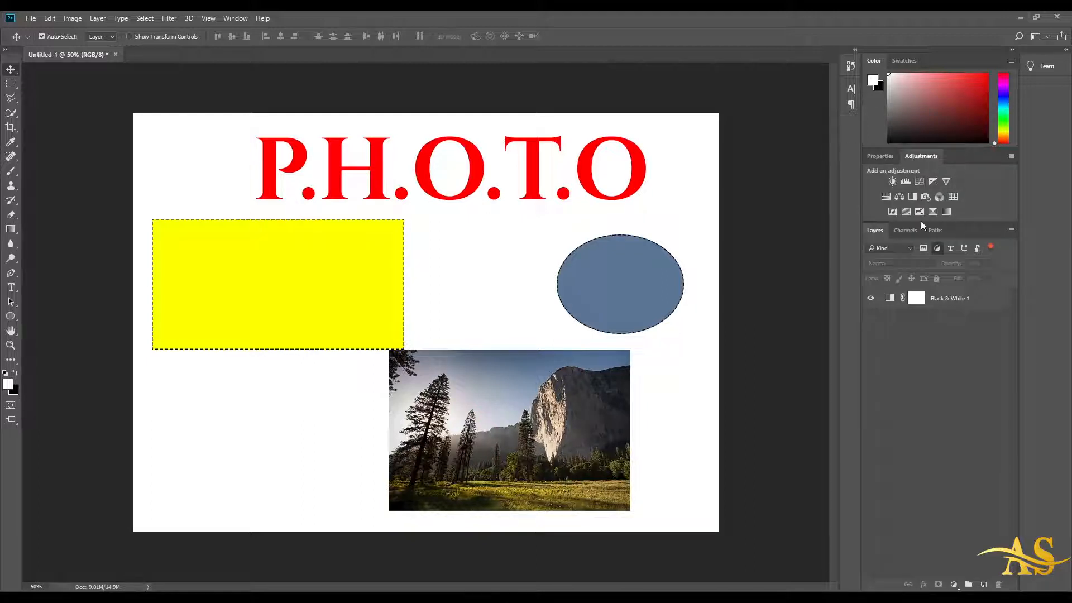
pyautogui.click(889, 158)
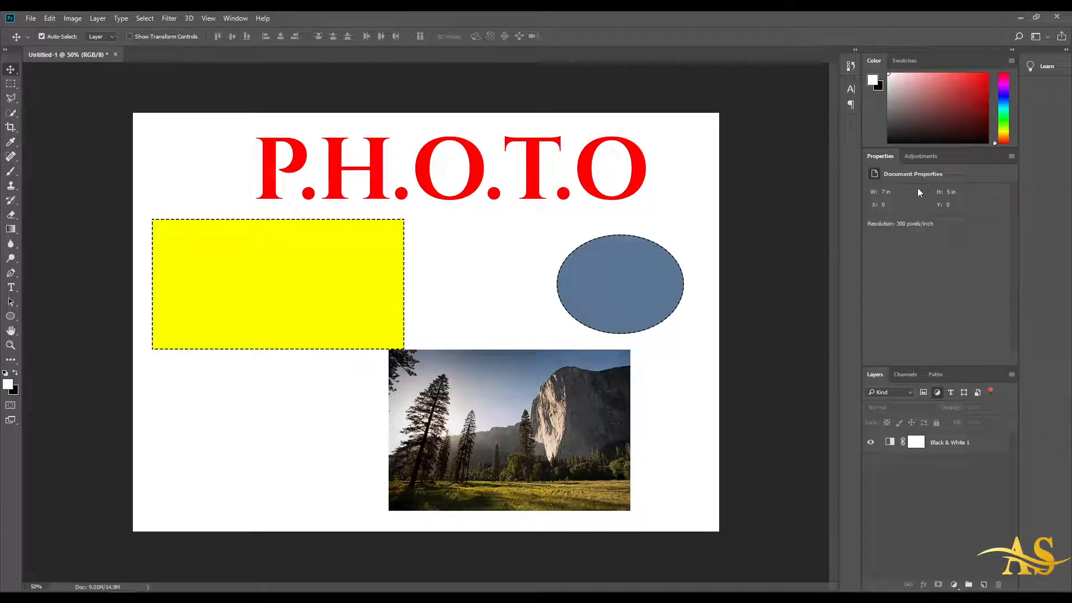
pyautogui.click(939, 392)
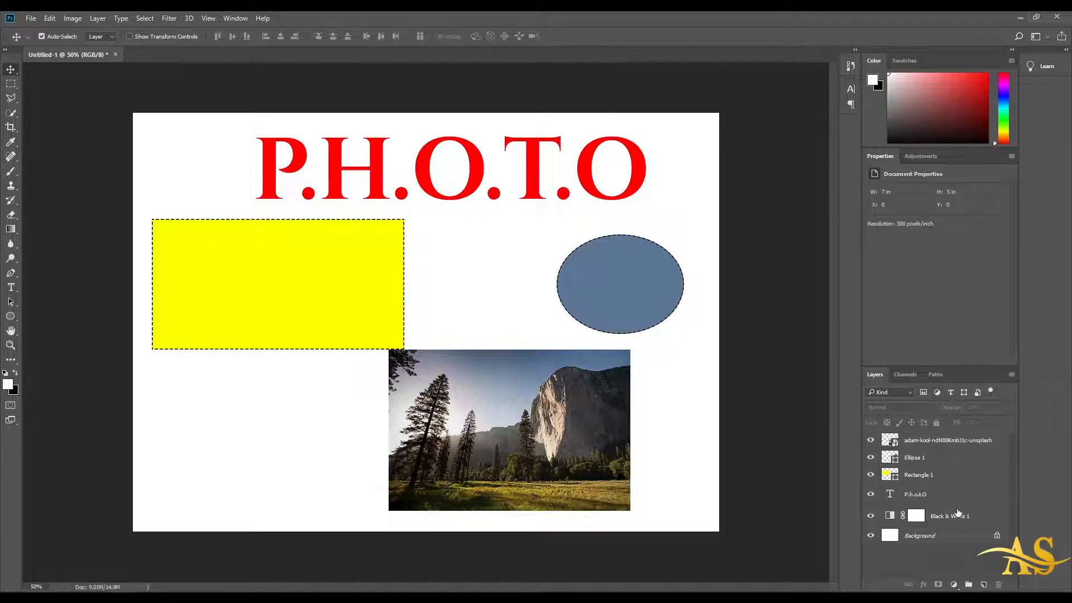
# Filter the layer list by type, shape and smart object layers one after another, clearing each filter again
pyautogui.click(950, 392)
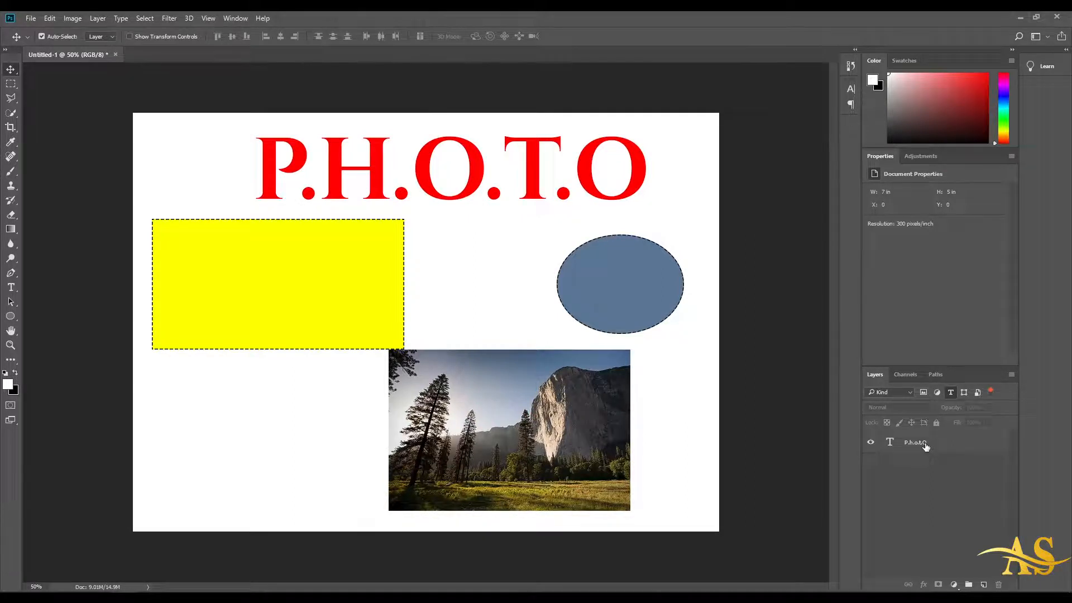
pyautogui.click(951, 393)
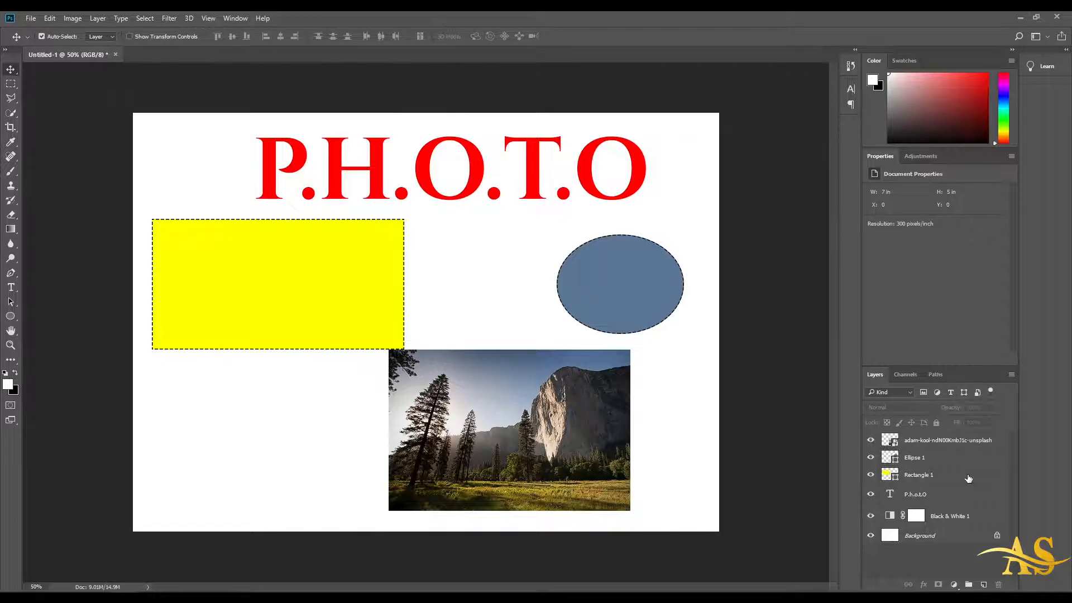
pyautogui.click(964, 393)
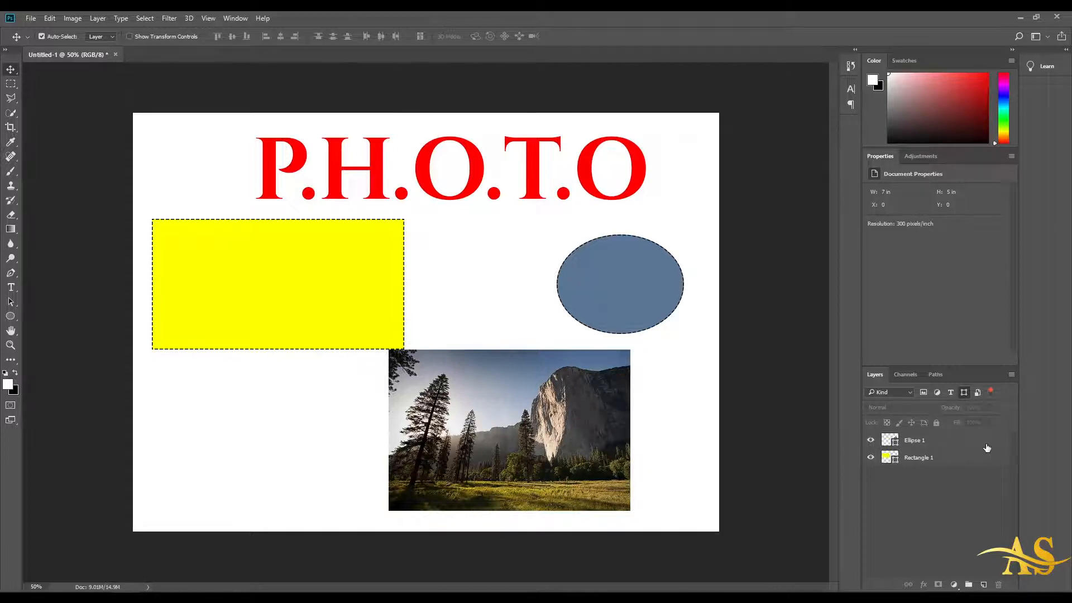
pyautogui.click(964, 393)
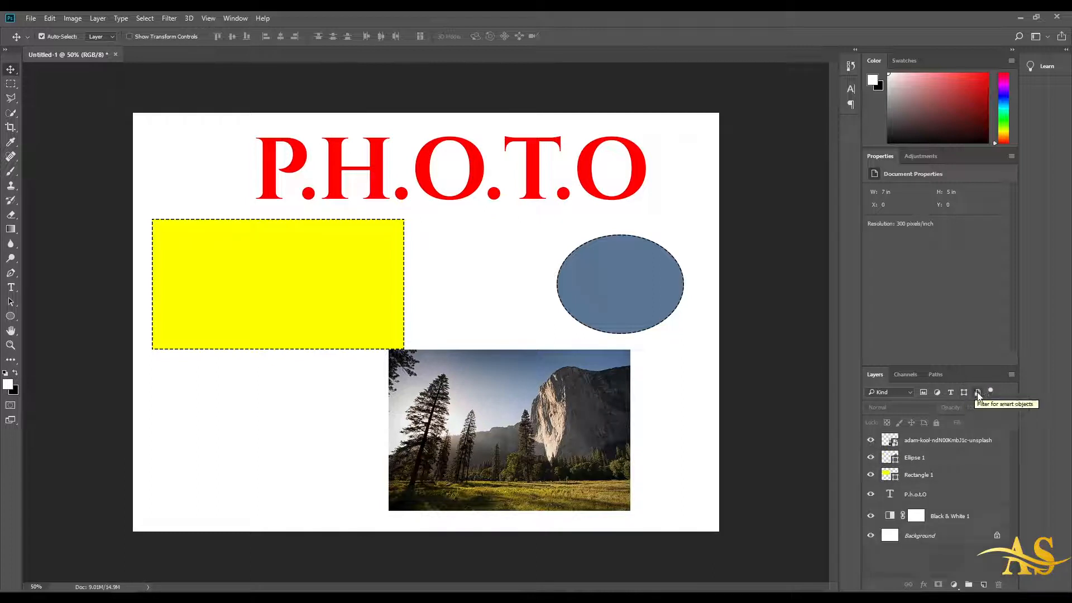
pyautogui.click(977, 391)
pyautogui.click(977, 392)
pyautogui.click(976, 392)
pyautogui.click(975, 393)
# Combine the type, adjustment and shape layer filters to show several kinds together, and remove them one by one
pyautogui.click(950, 392)
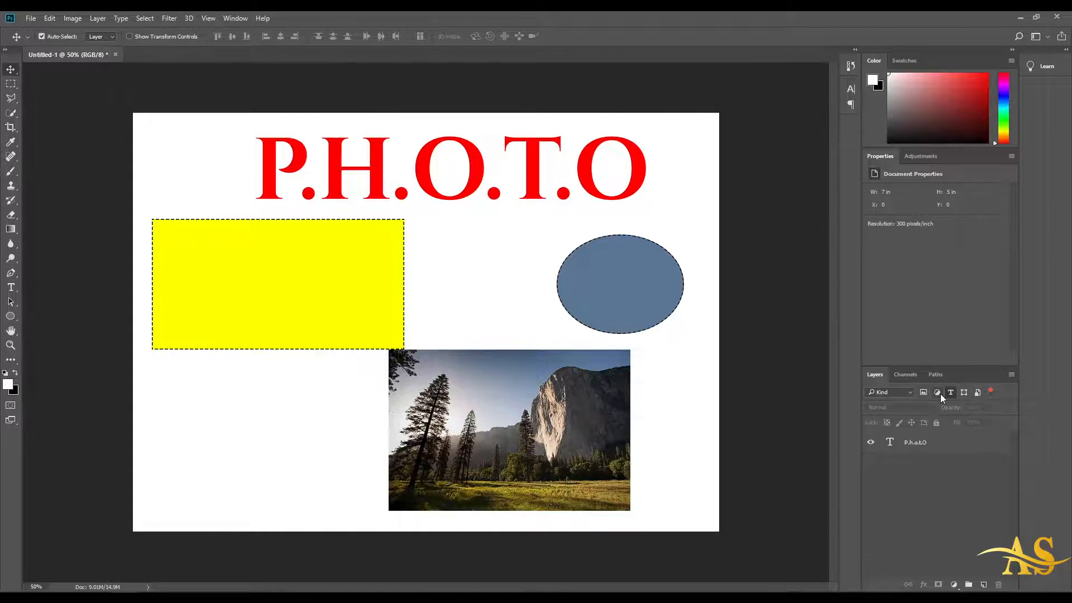
pyautogui.click(940, 393)
pyautogui.click(969, 392)
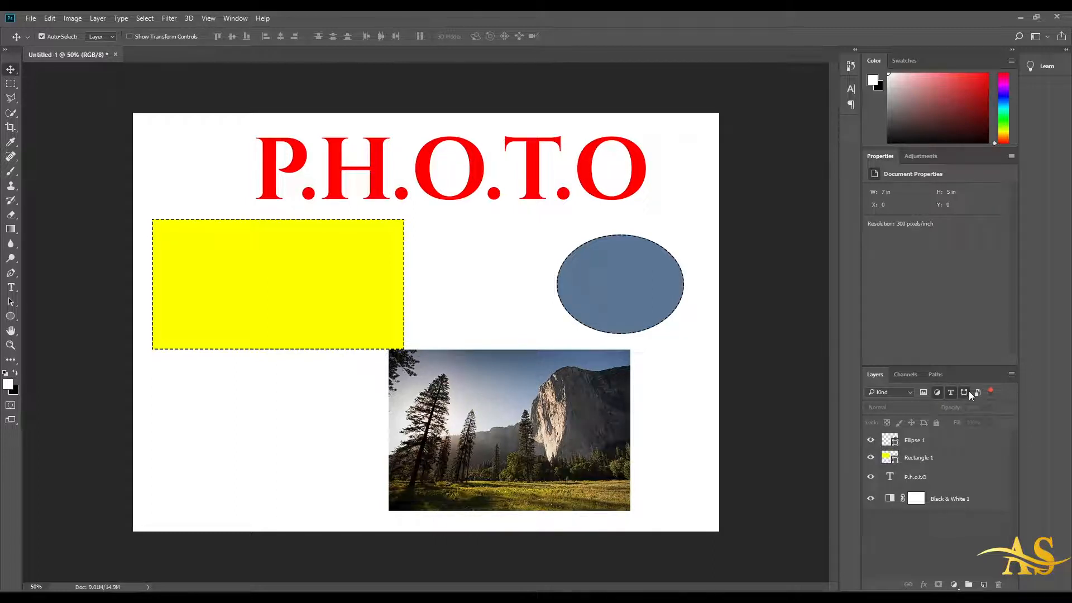
pyautogui.click(949, 393)
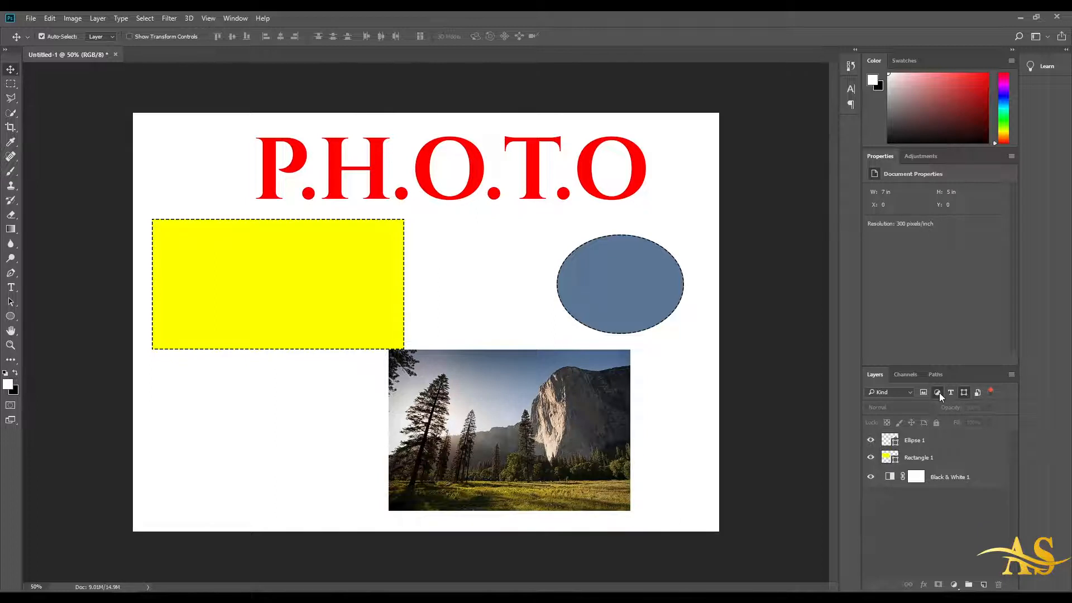
pyautogui.click(938, 393)
pyautogui.click(964, 393)
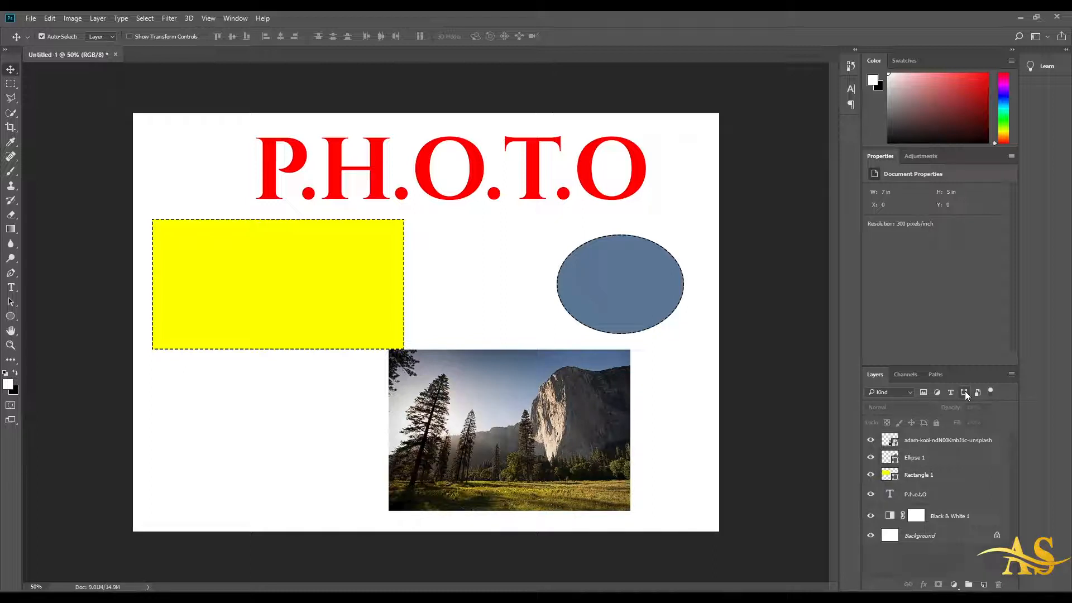
# Switch the layer filter to Name and search the layers for "black"
pyautogui.click(893, 393)
pyautogui.click(883, 407)
pyautogui.write('bls')
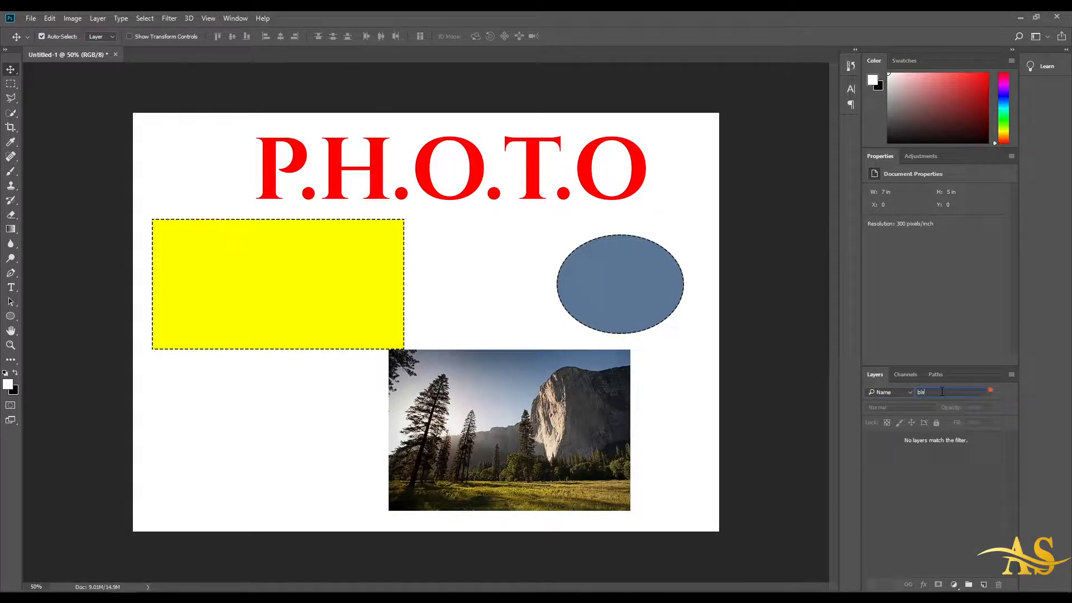
pyautogui.press('BackSpace')
pyautogui.write('ack')
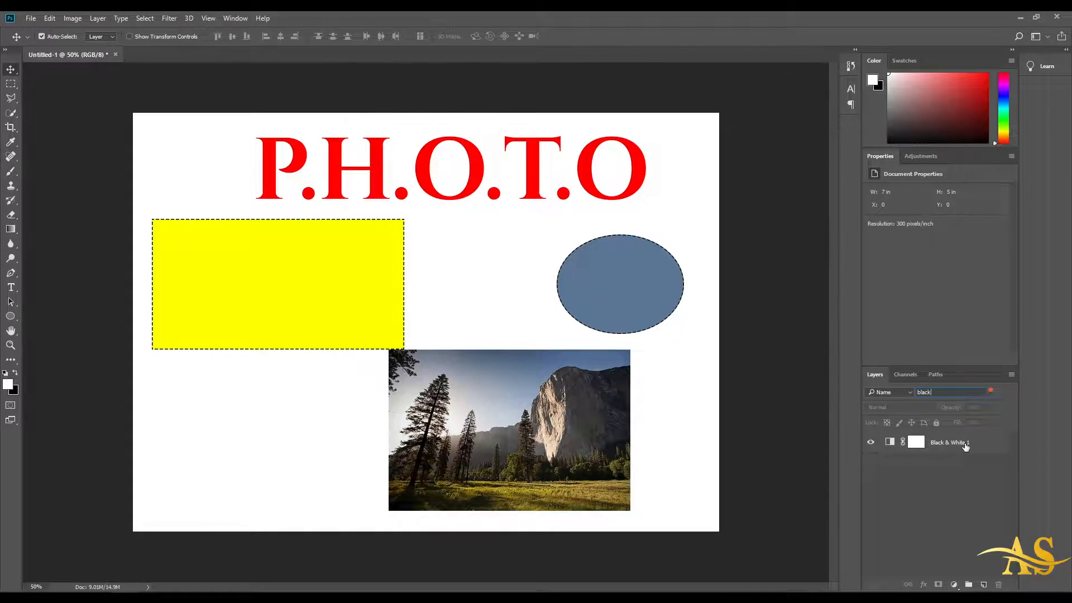
pyautogui.doubleClick(913, 392)
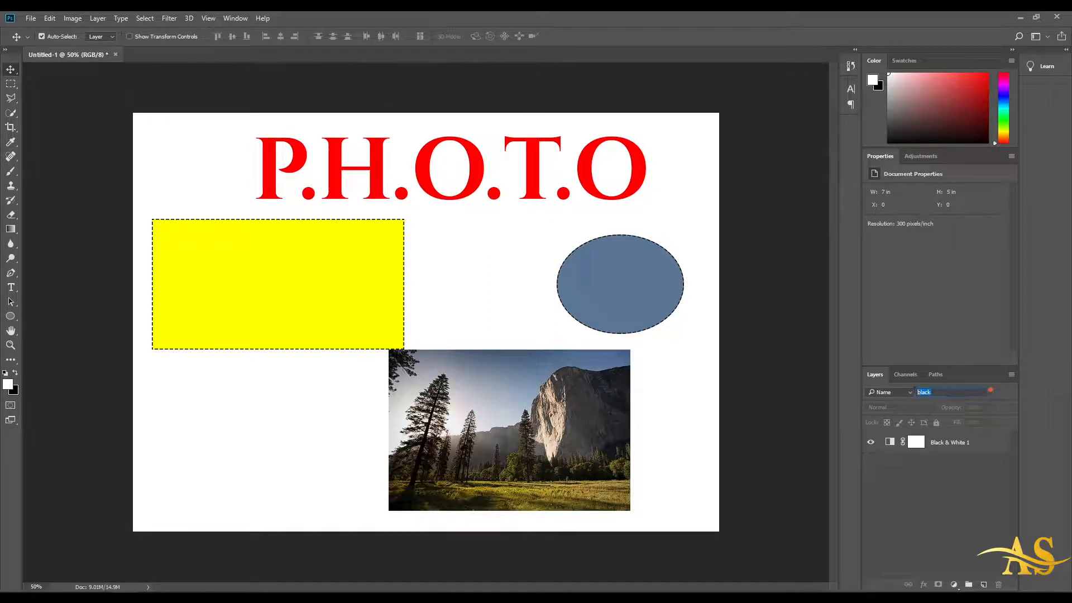
# Clear the layer name search and review the other layer filter criteria, keeping the filter on Name
pyautogui.press('BackSpace')
pyautogui.click(904, 392)
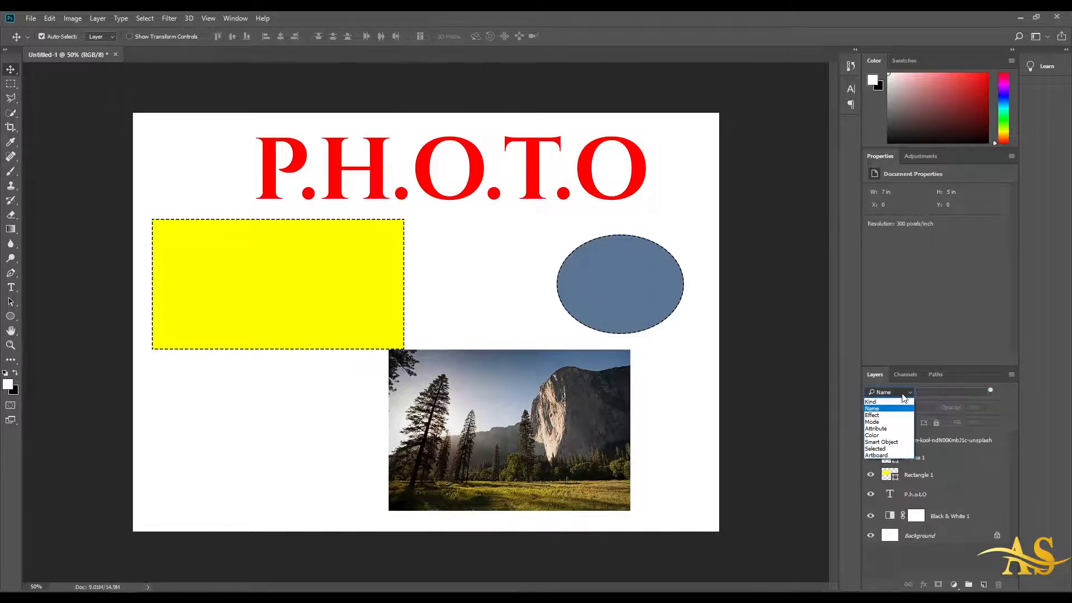
pyautogui.click(890, 408)
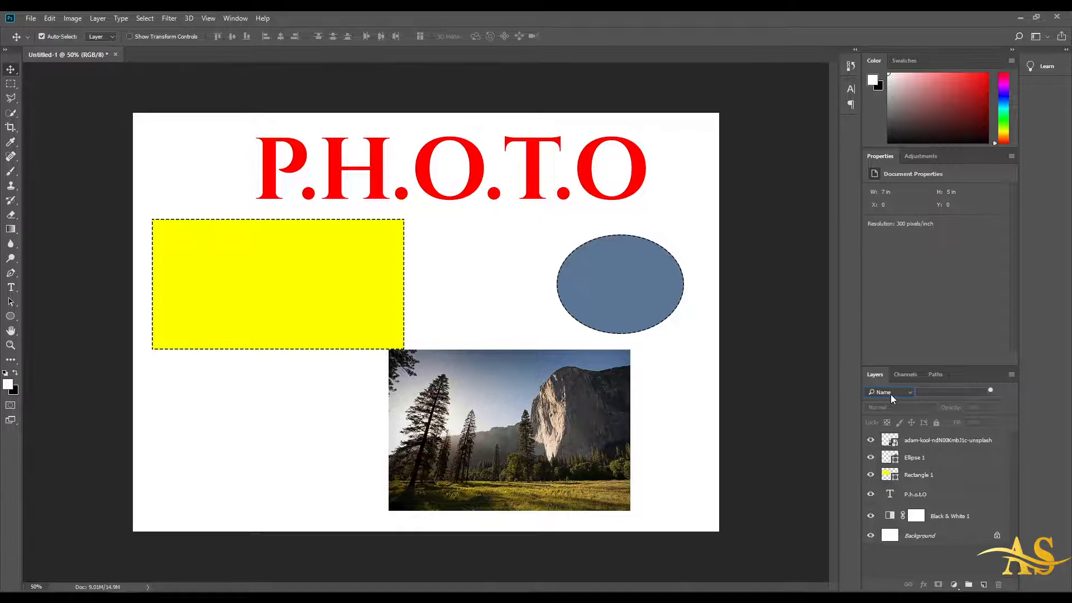
pyautogui.click(891, 395)
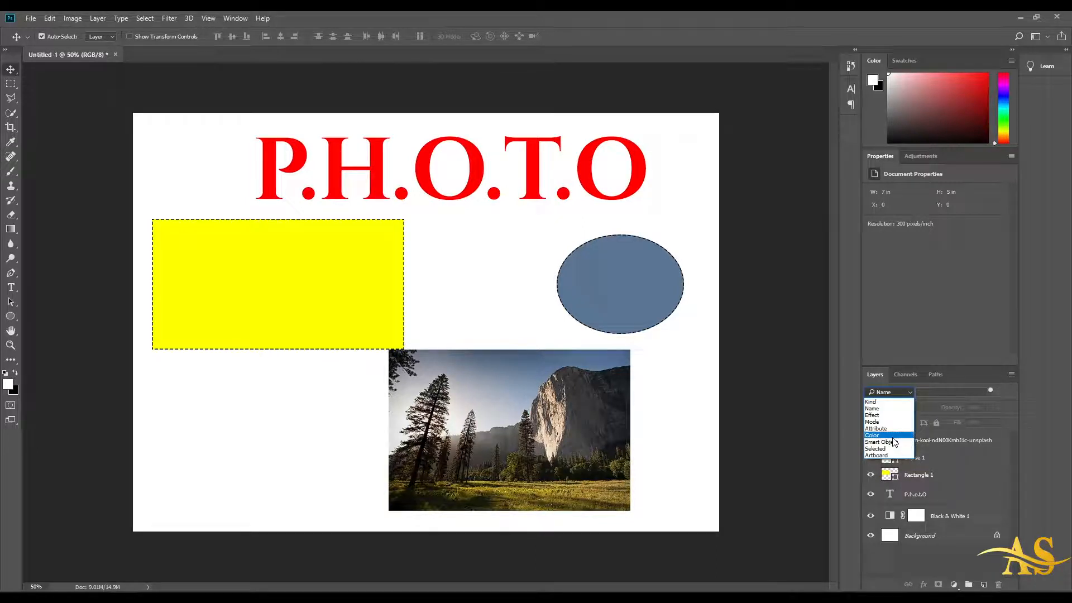
pyautogui.click(969, 544)
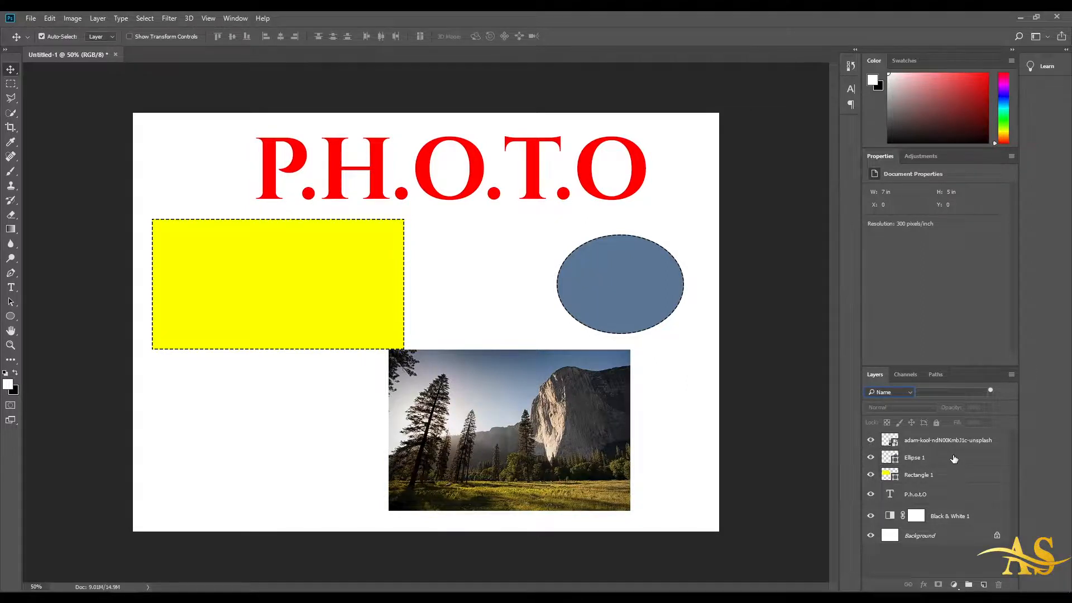
# Rasterize the blue Ellipse 1 shape layer and compare its properties with those of the Rectangle 1 shape layer
pyautogui.rightClick(954, 459)
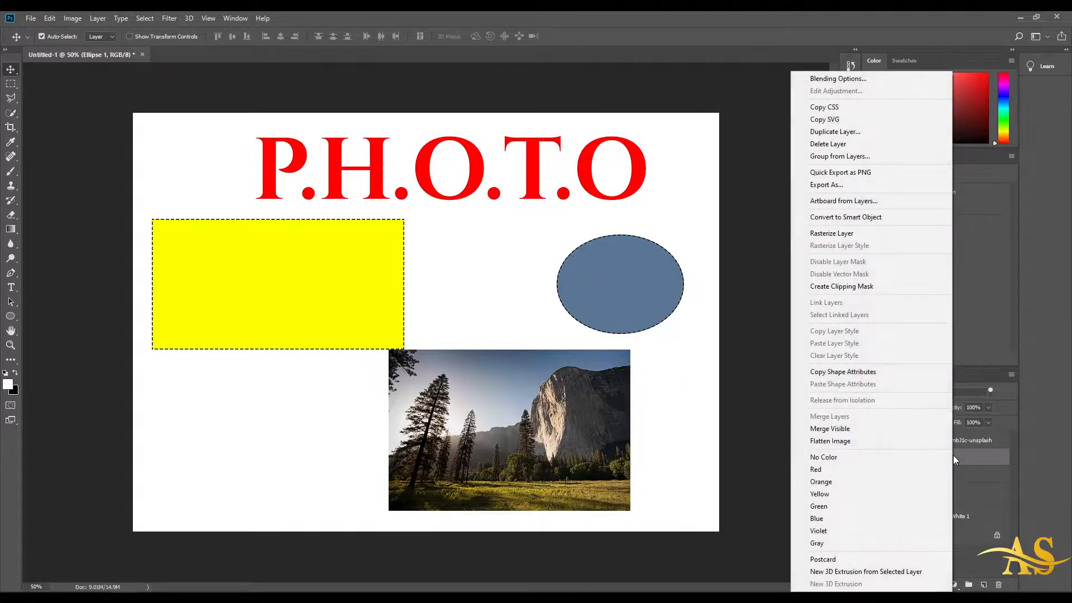
pyautogui.click(879, 233)
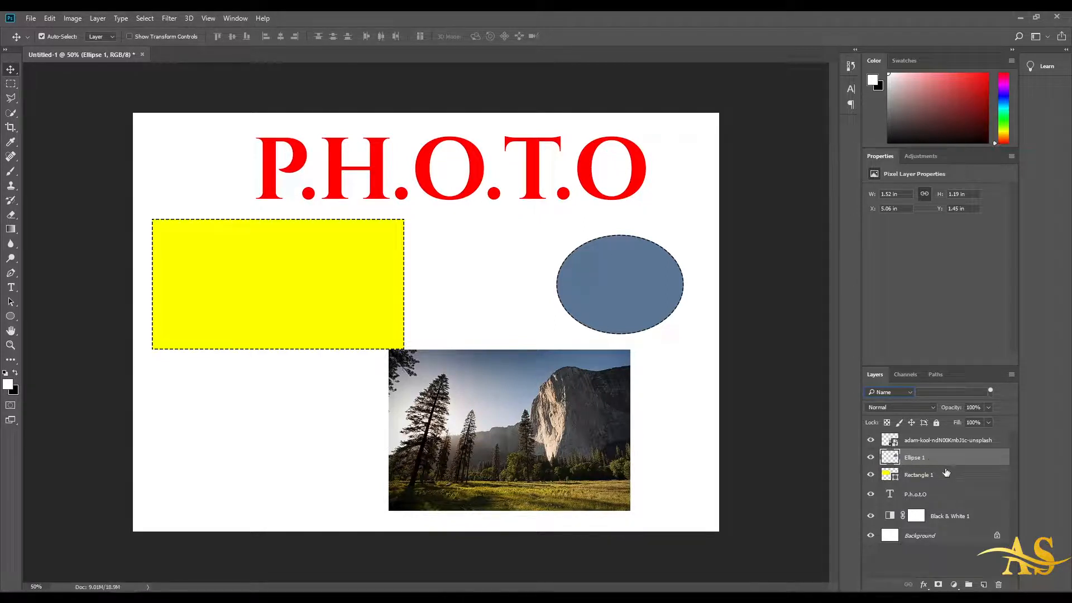
pyautogui.click(946, 474)
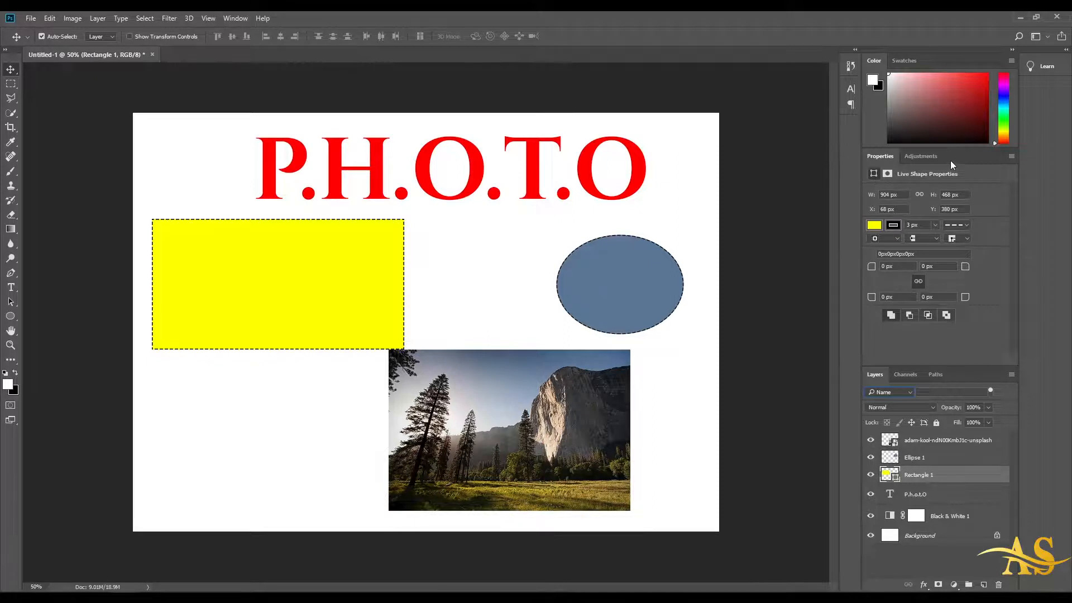
pyautogui.click(949, 459)
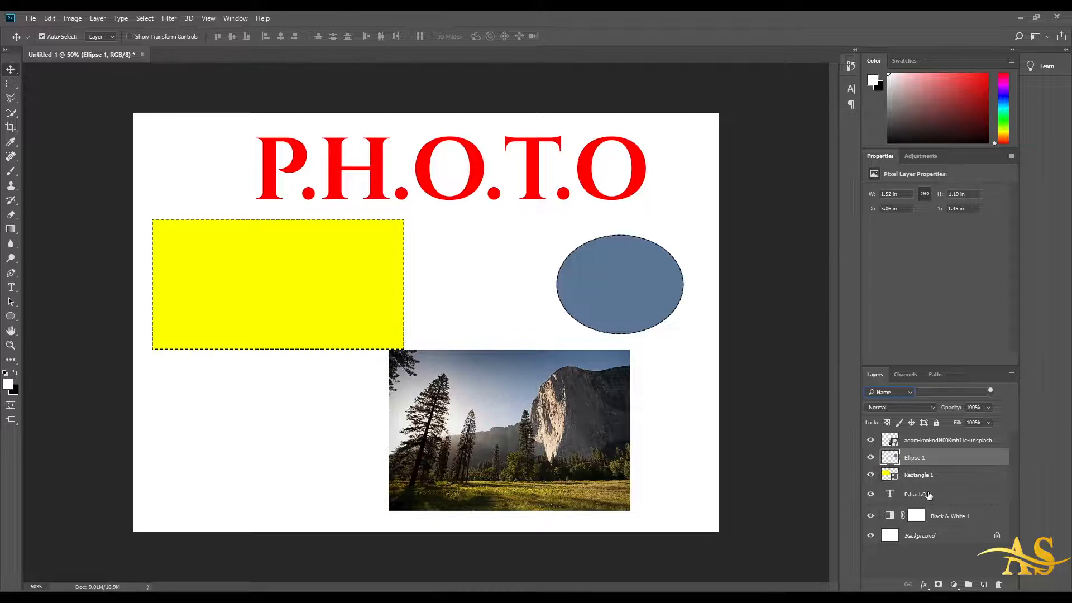
# Try rasterizing the P.h.o.t.O text layer and undo the conversion
pyautogui.click(937, 496)
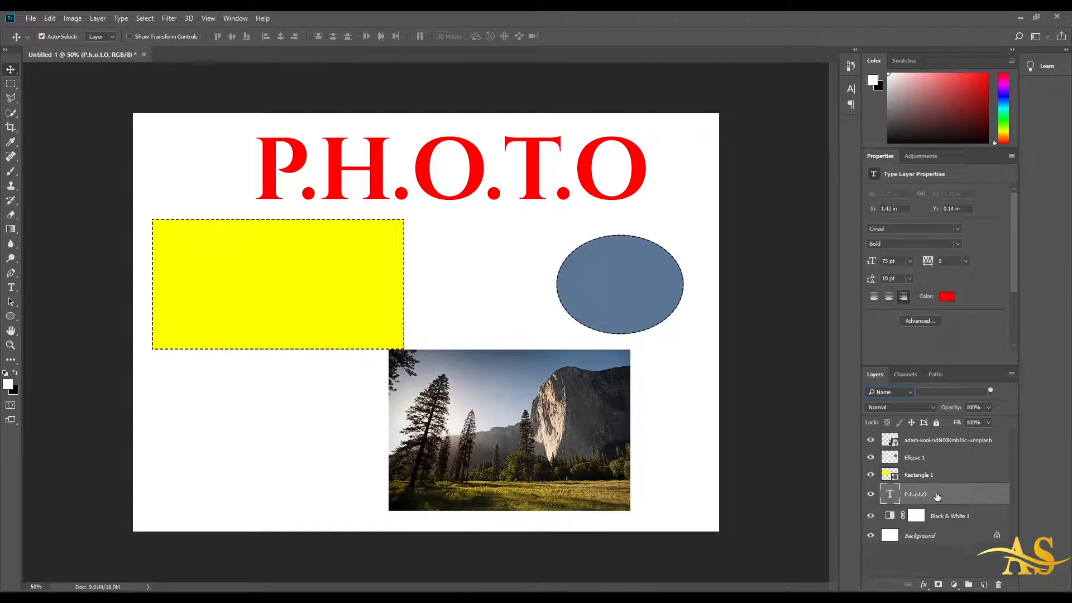
pyautogui.rightClick(937, 496)
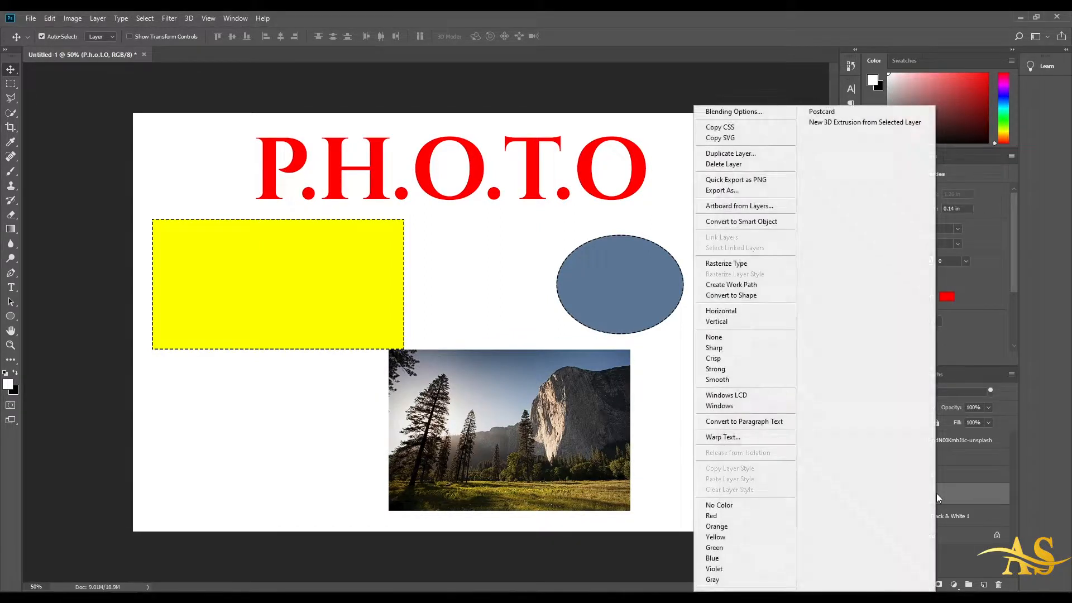
pyautogui.click(777, 266)
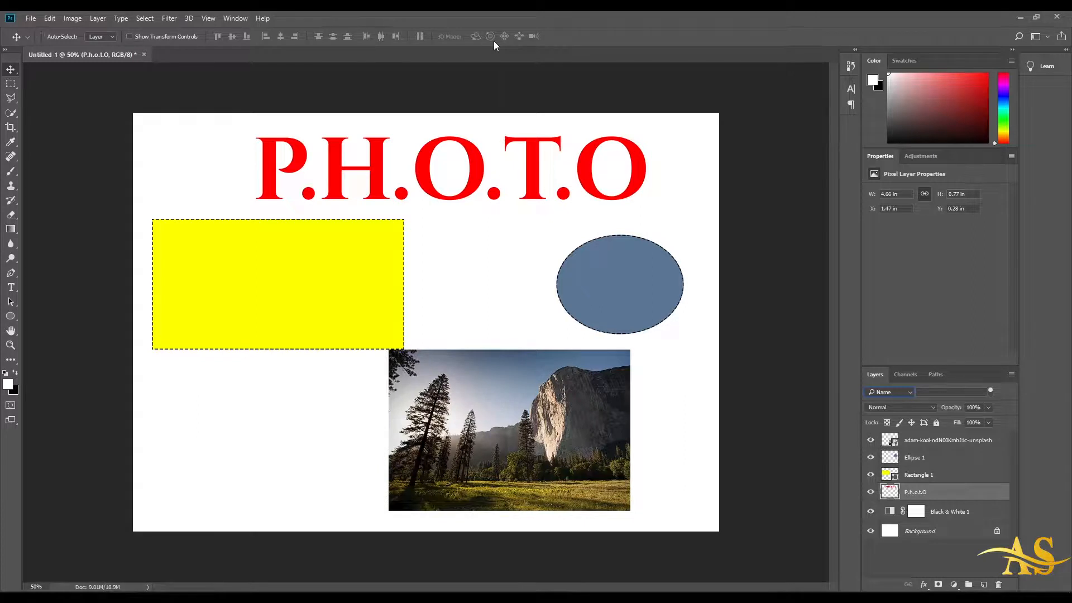
pyautogui.hotkey('ctrl', 'z')
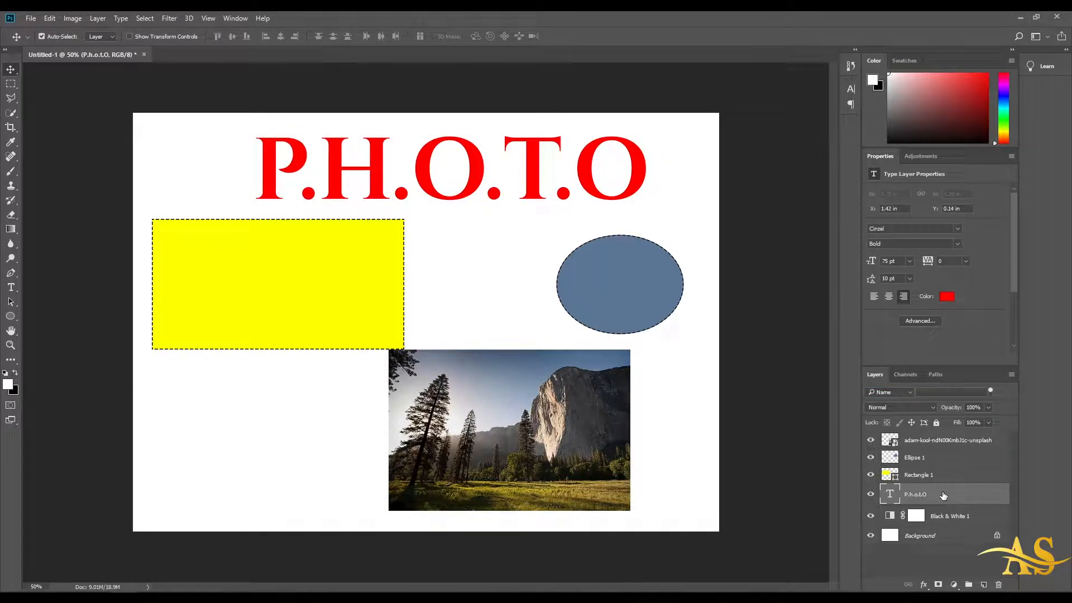
# Check the Type tool's text options for the P.h.o.t.O layer, and rasterize its type
pyautogui.click(10, 287)
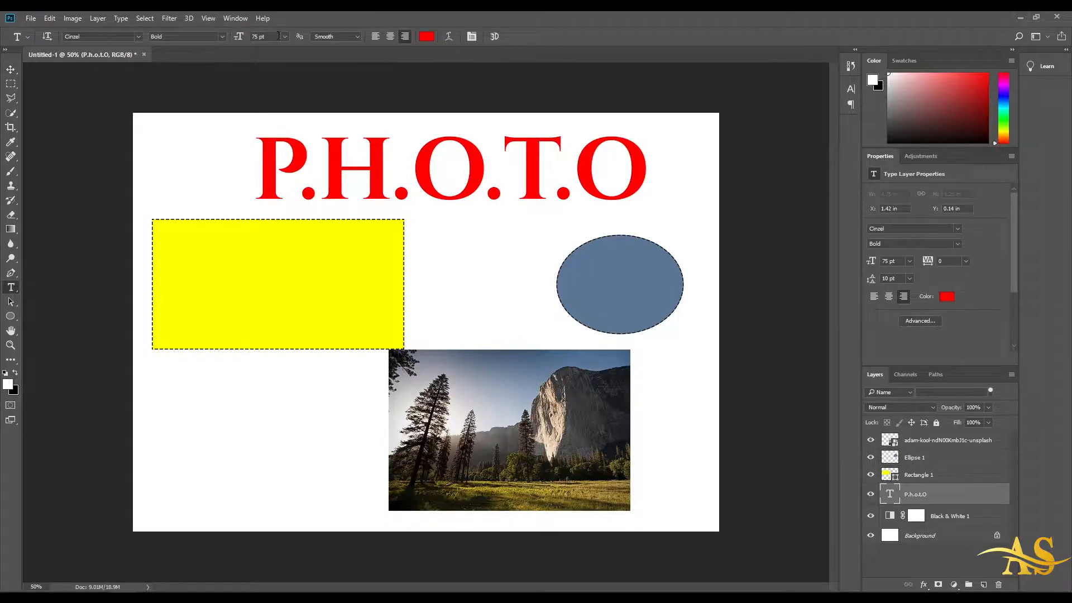
pyautogui.press('v')
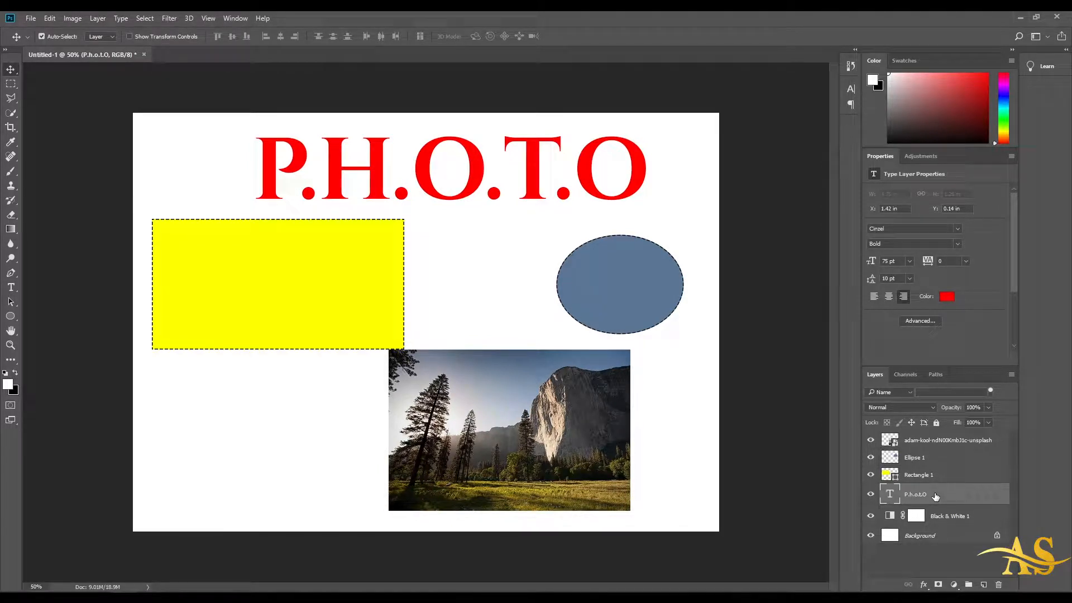
pyautogui.rightClick(938, 496)
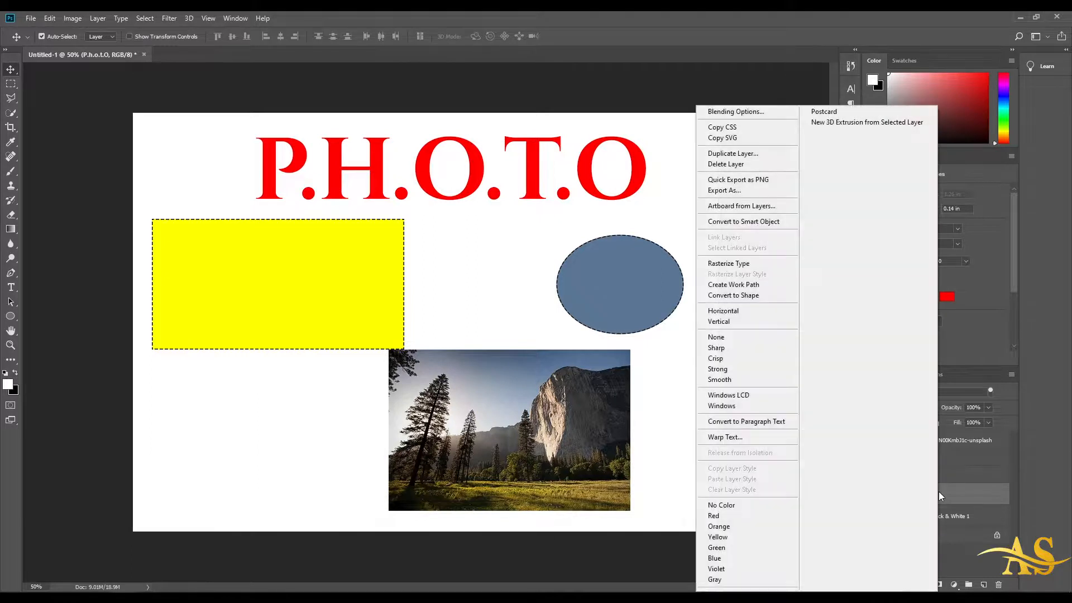
pyautogui.click(775, 268)
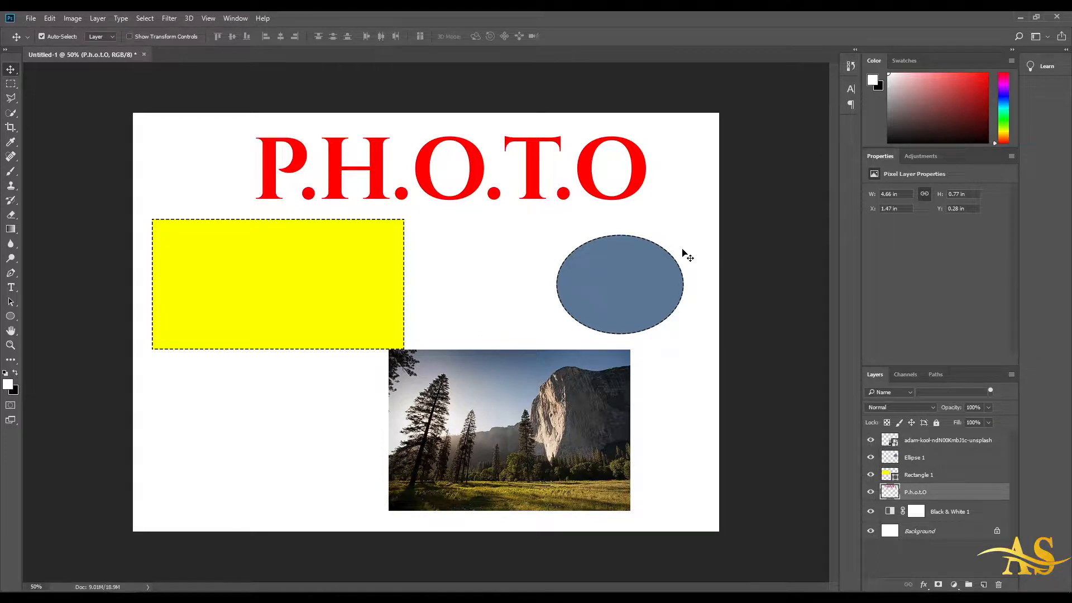
pyautogui.moveTo(640, 173)
pyautogui.mouseDown()
pyautogui.moveTo(615, 192)
pyautogui.moveTo(641, 173)
pyautogui.mouseUp()
# Open the orange sunset sky photo from the New folder in Downloads as a separate document
pyautogui.click(32, 19)
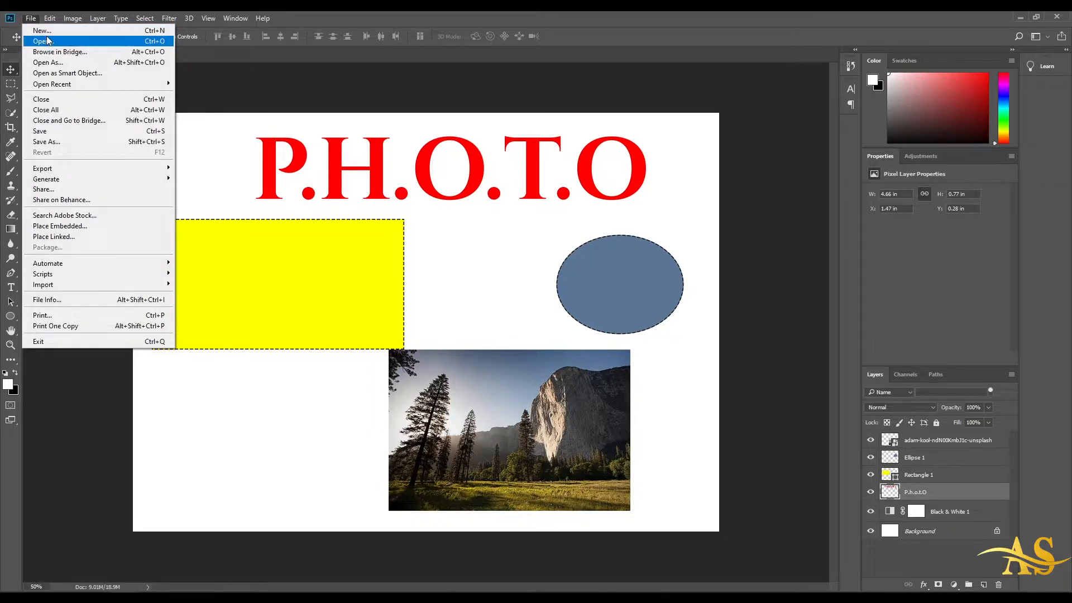
pyautogui.click(47, 39)
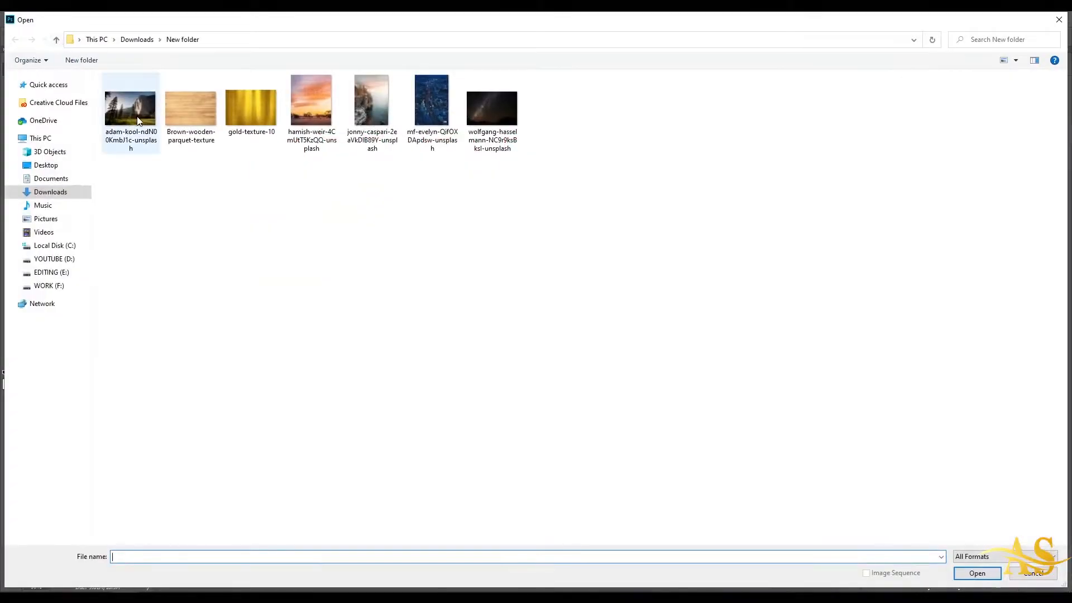
pyautogui.click(138, 120)
pyautogui.click(295, 113)
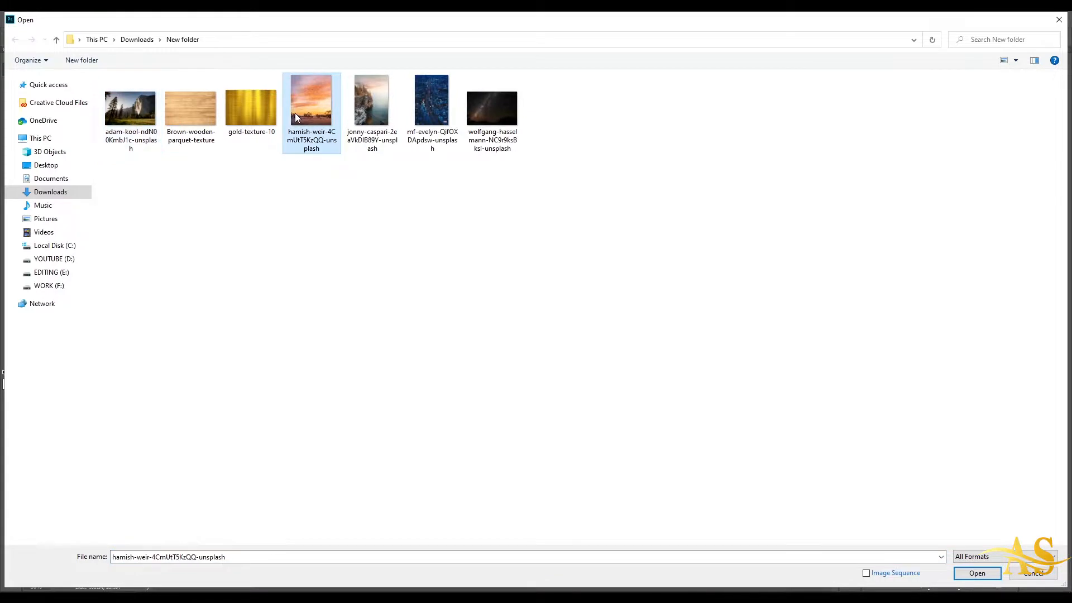
pyautogui.click(955, 568)
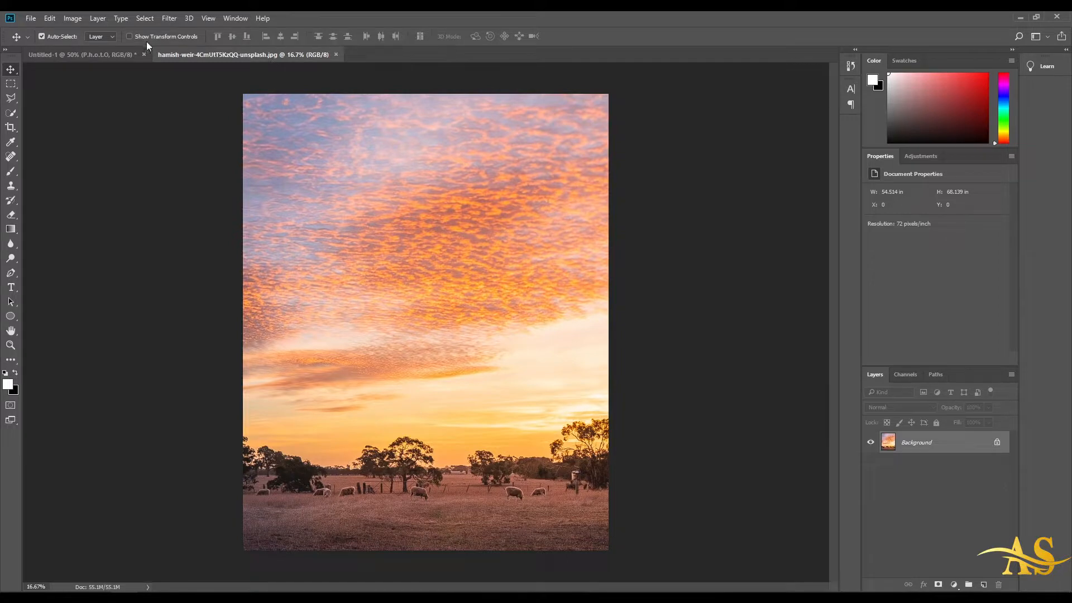
# Switch back and forth between the Untitled-1 document and the sunset photo to compare them, ending on Untitled-1
pyautogui.click(119, 52)
pyautogui.click(177, 53)
pyautogui.click(118, 52)
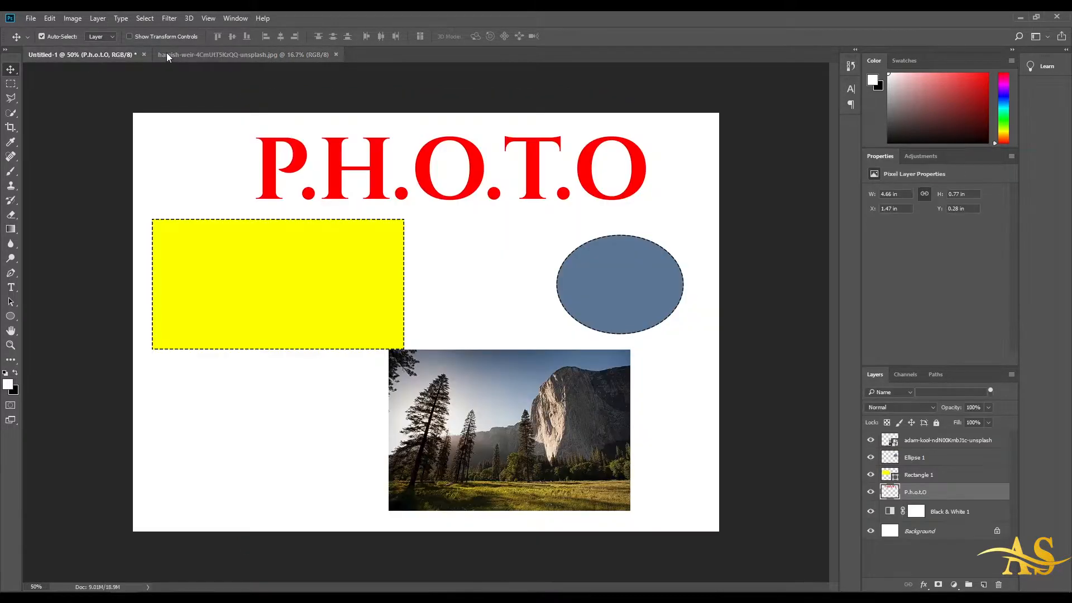
pyautogui.click(166, 53)
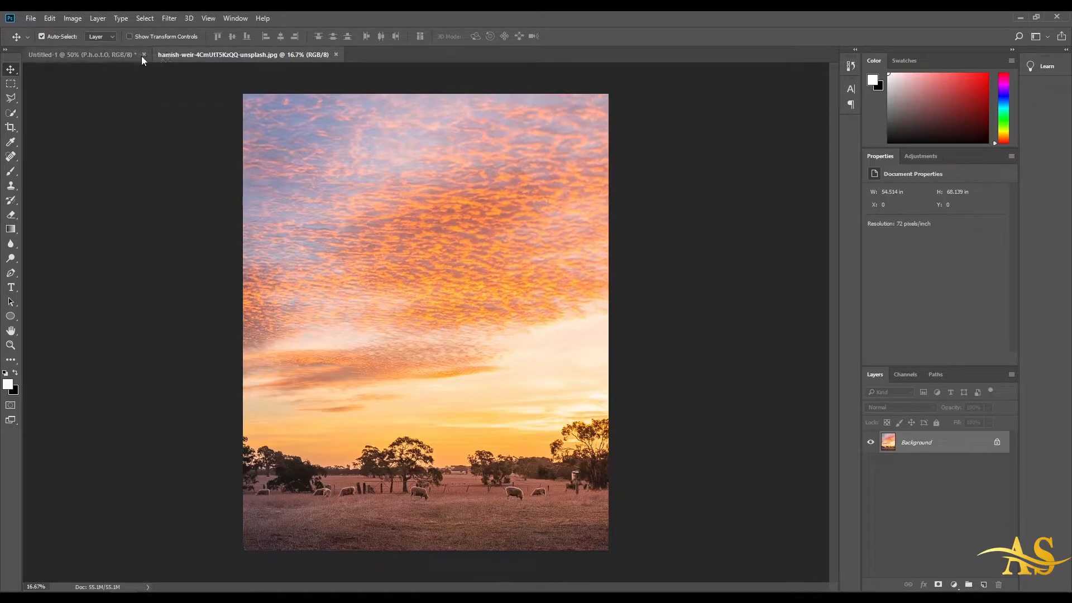
pyautogui.click(123, 55)
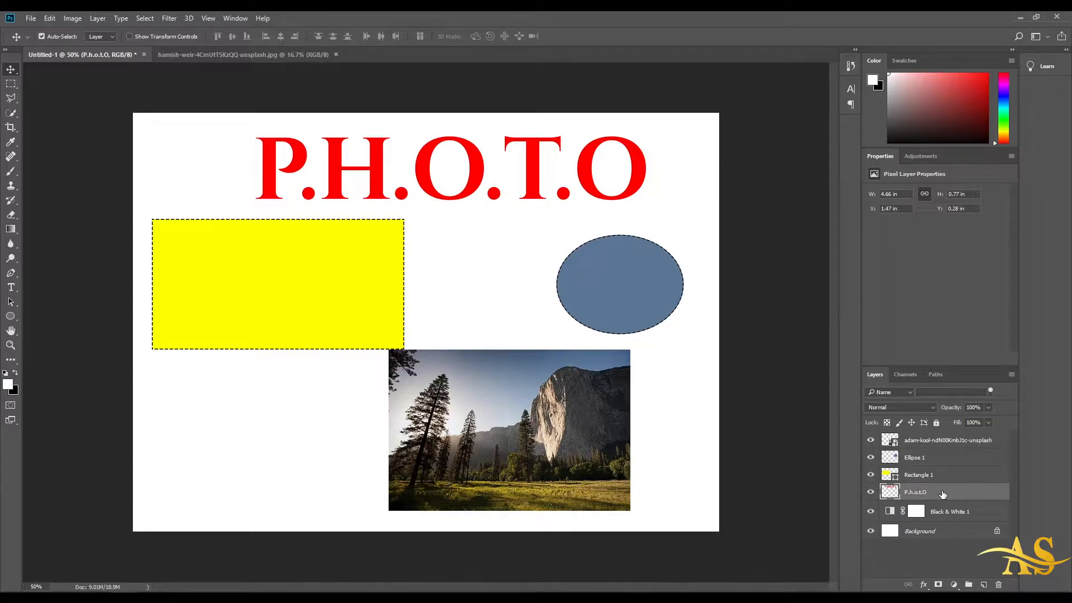
pyautogui.click(304, 54)
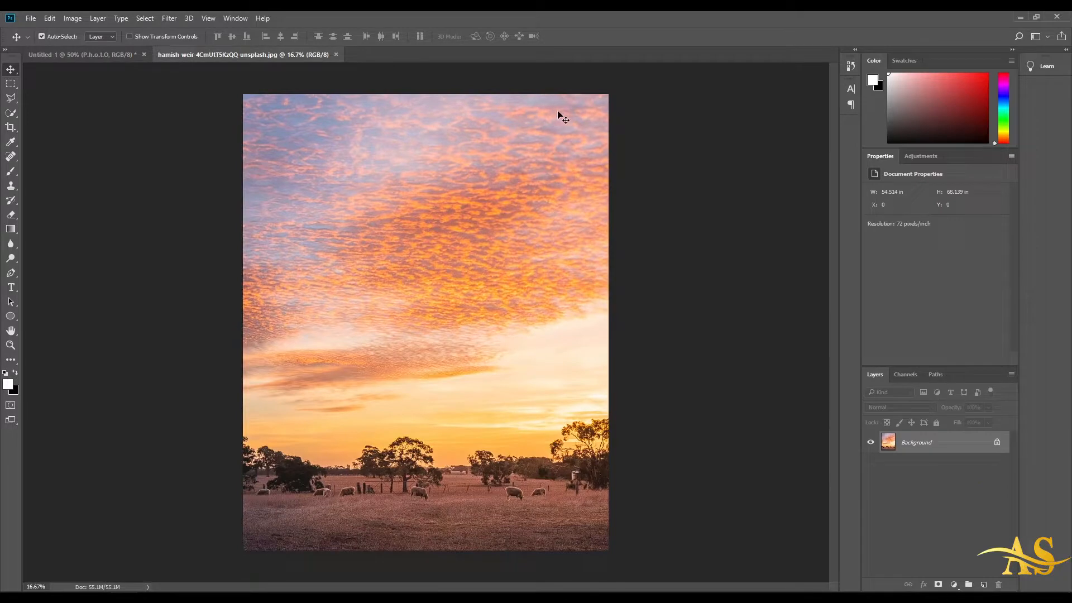
pyautogui.click(77, 55)
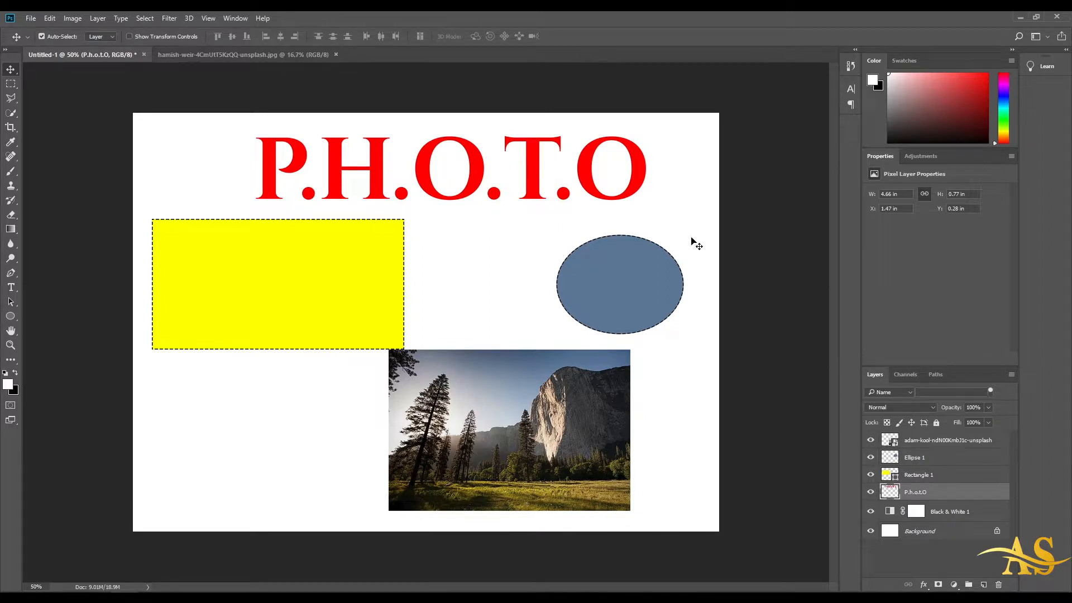
# Copy the P.h.o.t.O layer into the sunset photo document and position it mid-image at about X 19 in, Y 28 in
pyautogui.moveTo(642, 179); pyautogui.dragTo(460, 183)
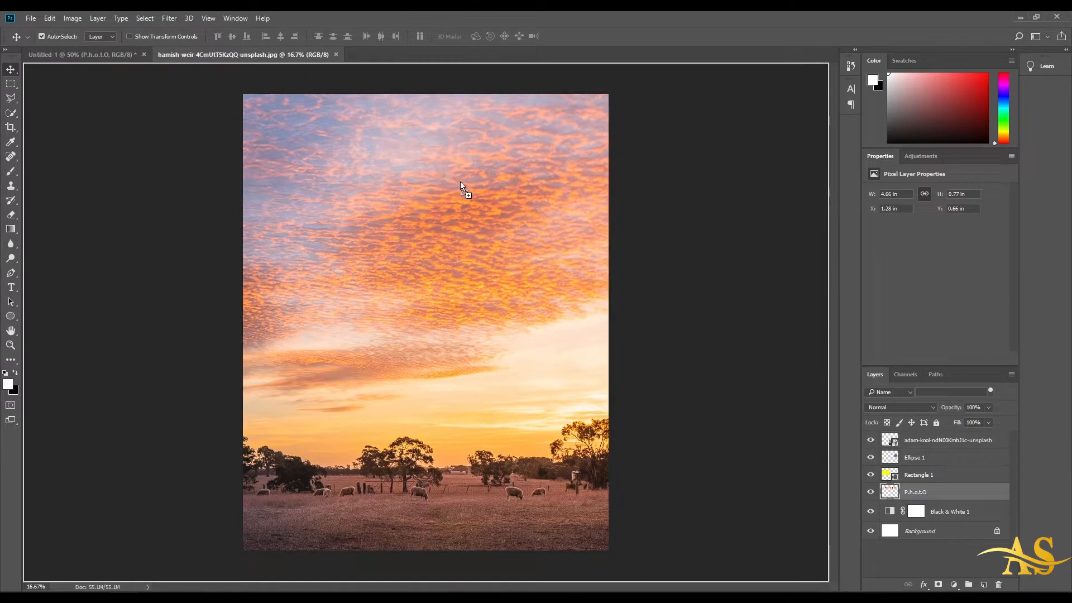
pyautogui.moveTo(536, 152); pyautogui.dragTo(460, 156)
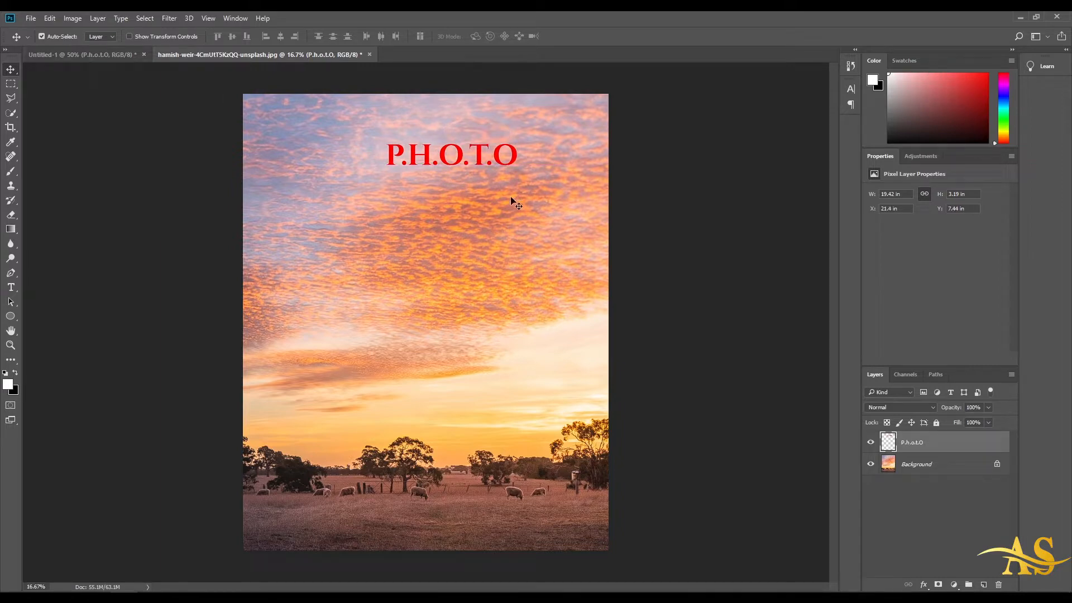
pyautogui.moveTo(499, 159); pyautogui.dragTo(484, 296)
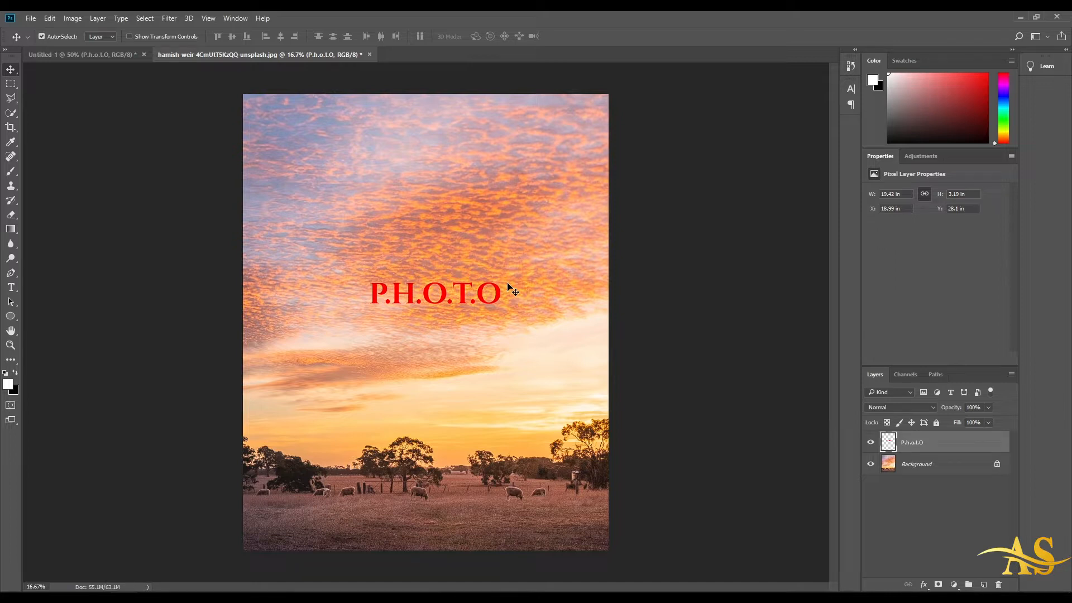
# Draw an ellipse shape about 1457 by 1261 px above the P.H.O.T.O lettering and fill it with black
pyautogui.click(10, 316)
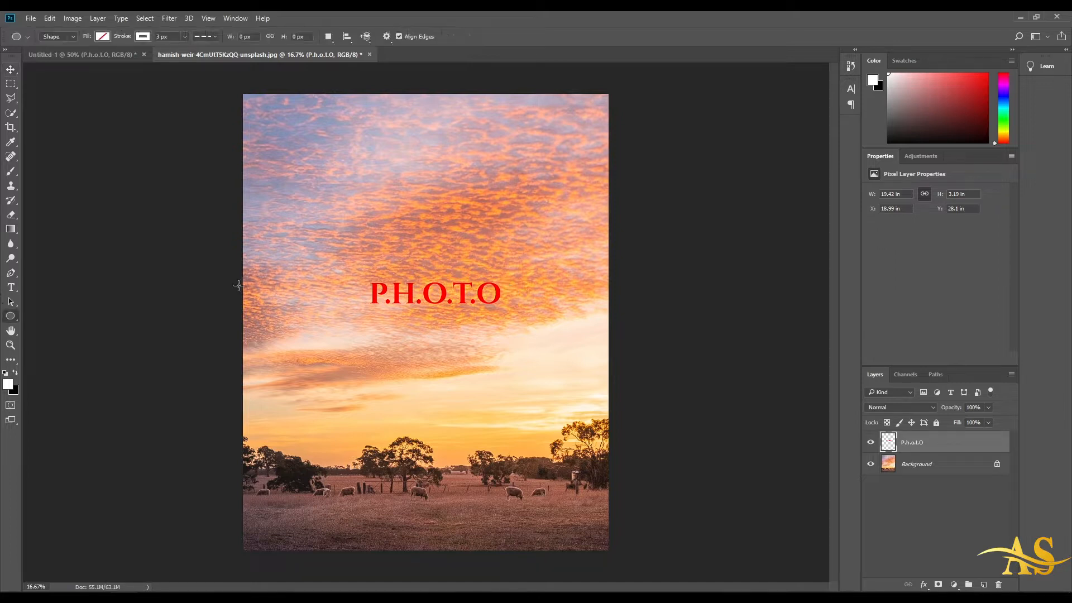
pyautogui.moveTo(365, 139); pyautogui.dragTo(504, 255)
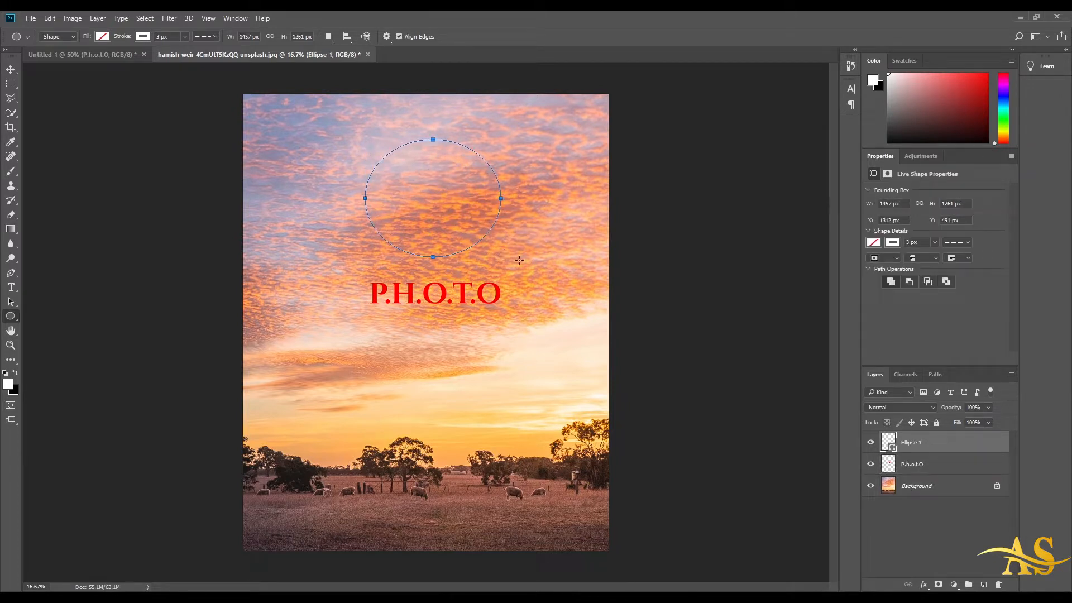
pyautogui.click(873, 243)
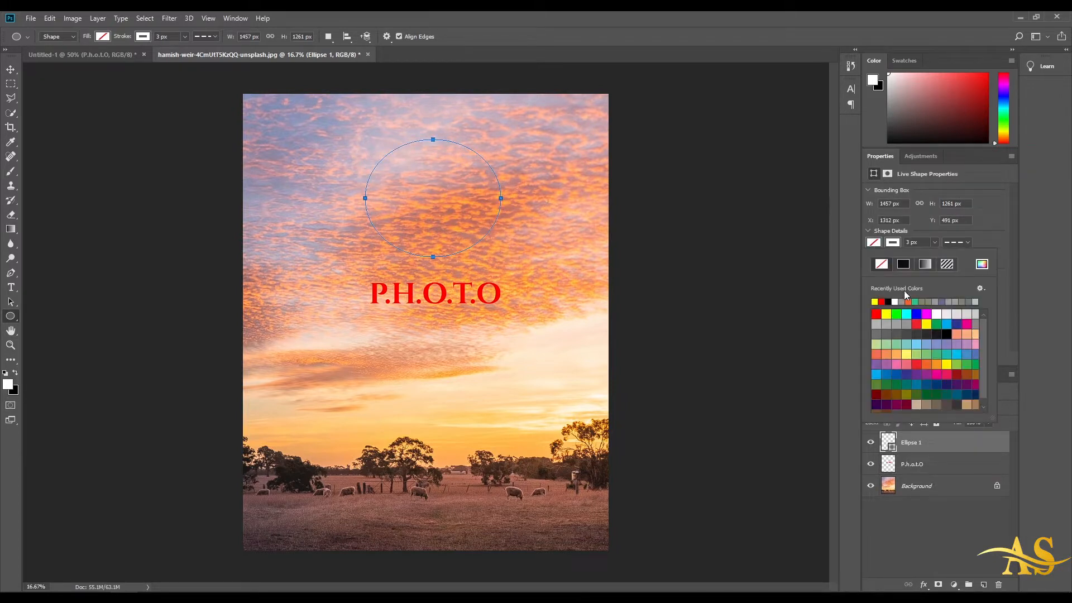
pyautogui.click(888, 302)
pyautogui.click(956, 440)
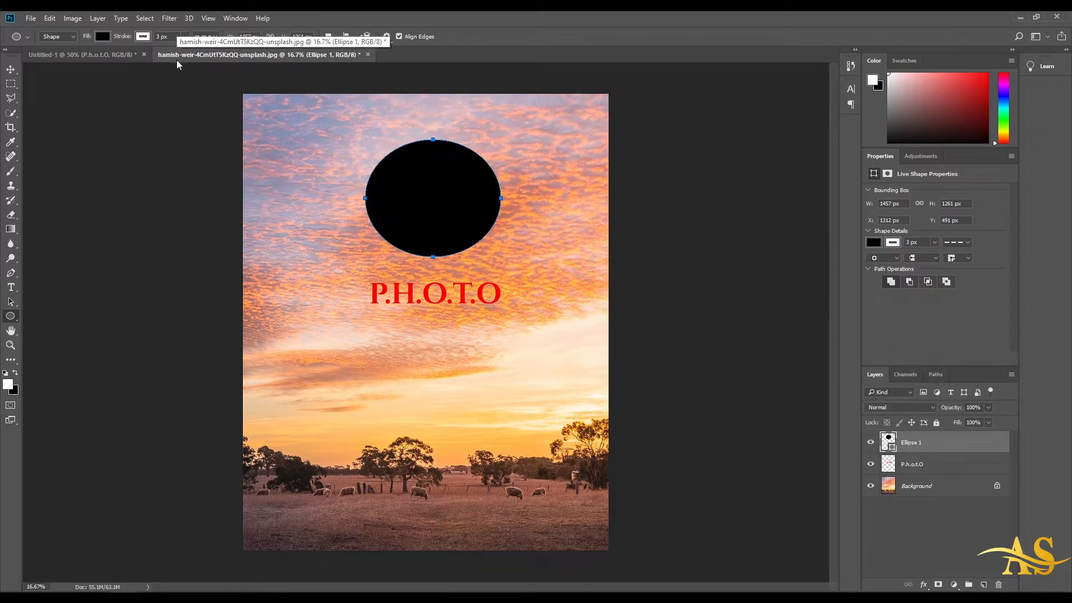
# Copy the black ellipse layer from the sunset photo into the Untitled-1 document with the Move tool
pyautogui.click(10, 69)
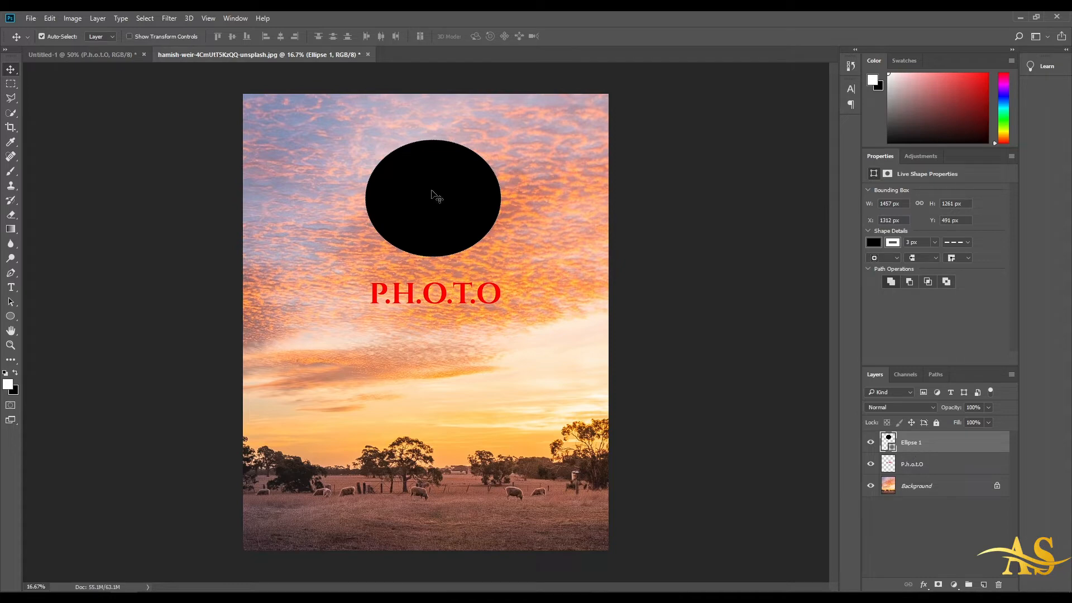
pyautogui.moveTo(459, 216); pyautogui.dragTo(329, 412)
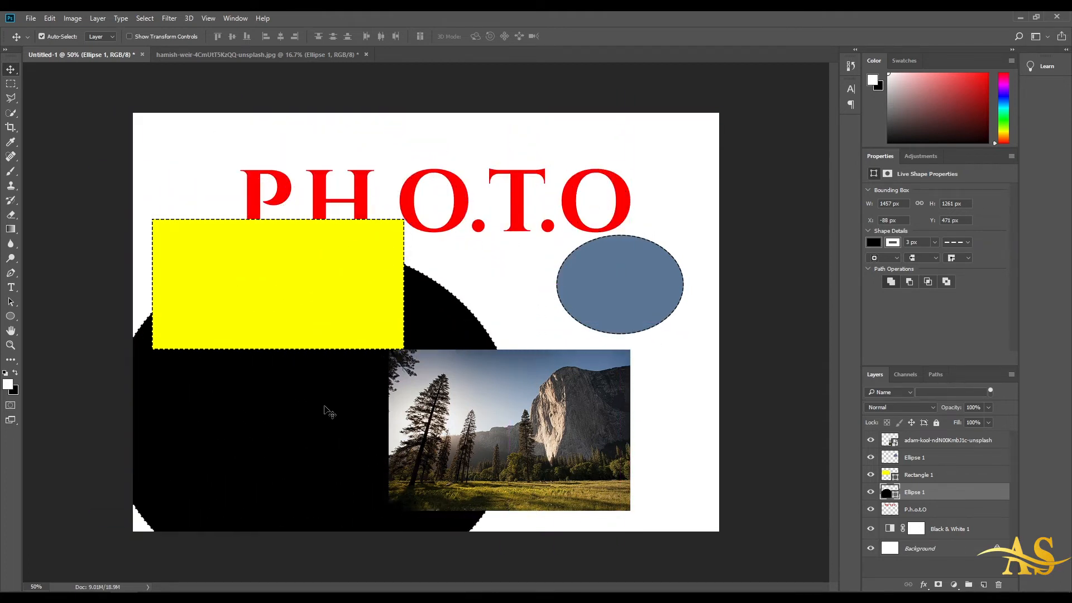